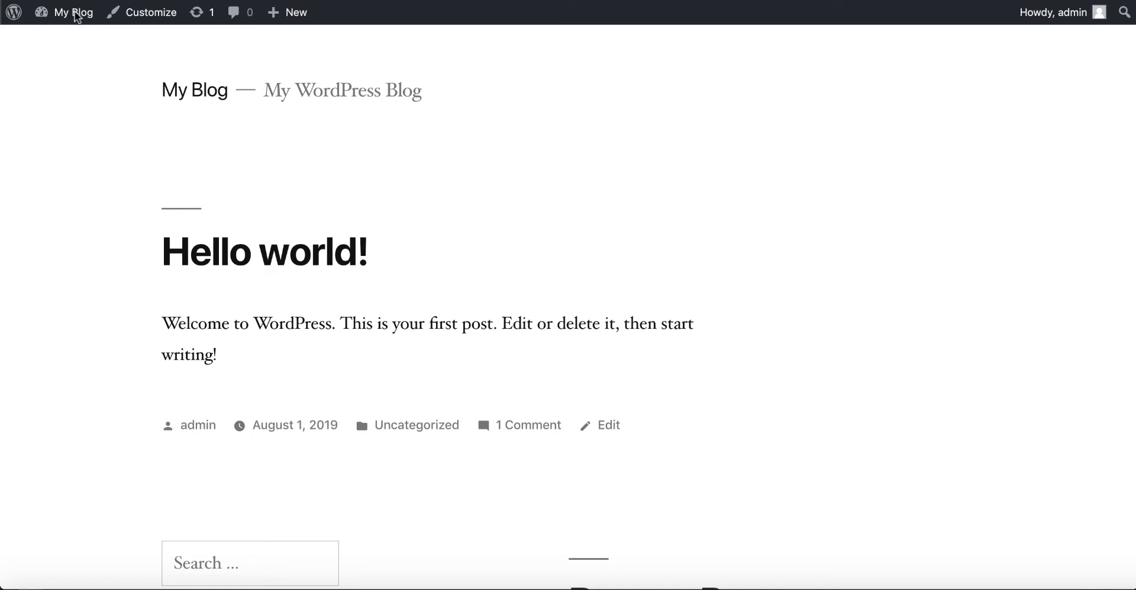
- Update the Elementor Pro plugin to version 2.6.2 from the site's installed plugins
left_click(77, 14)
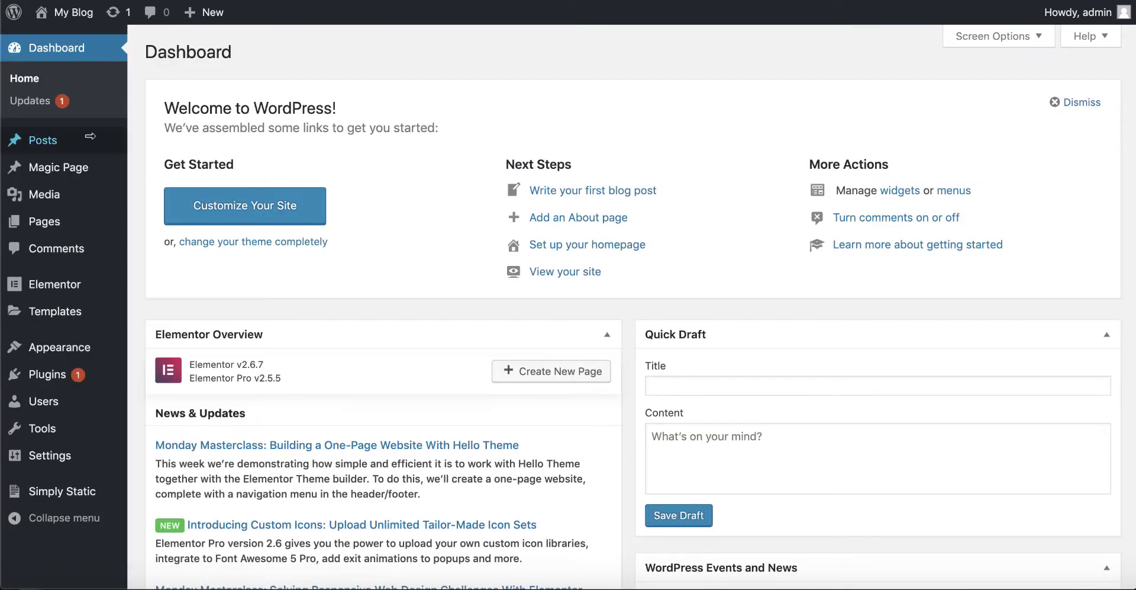
mouse_move(50, 360)
mouse_move(51, 379)
left_click(177, 380)
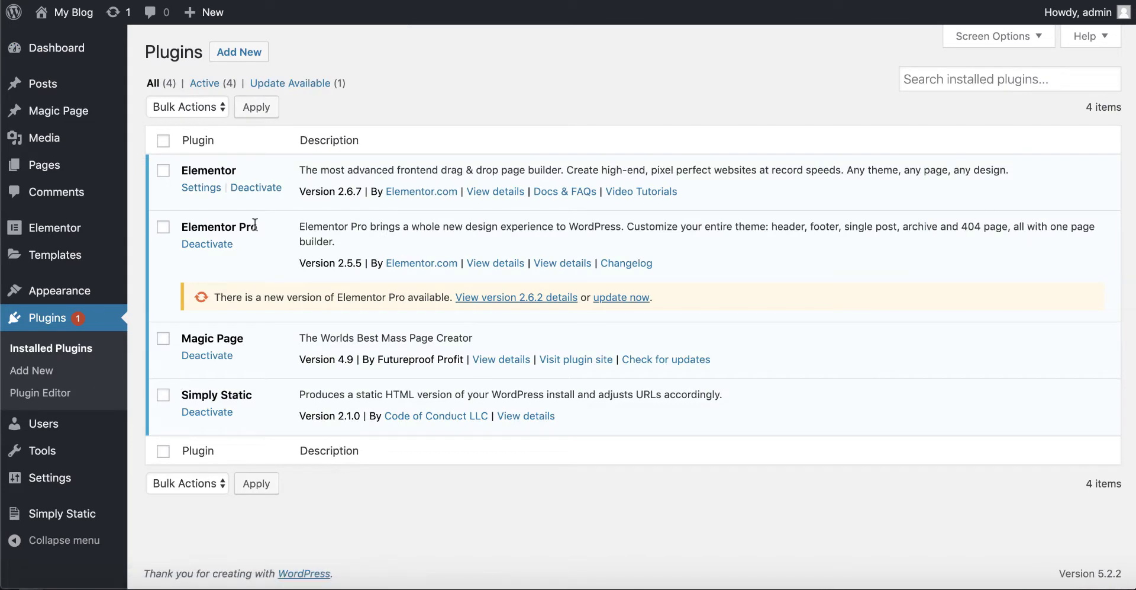
left_click(637, 298)
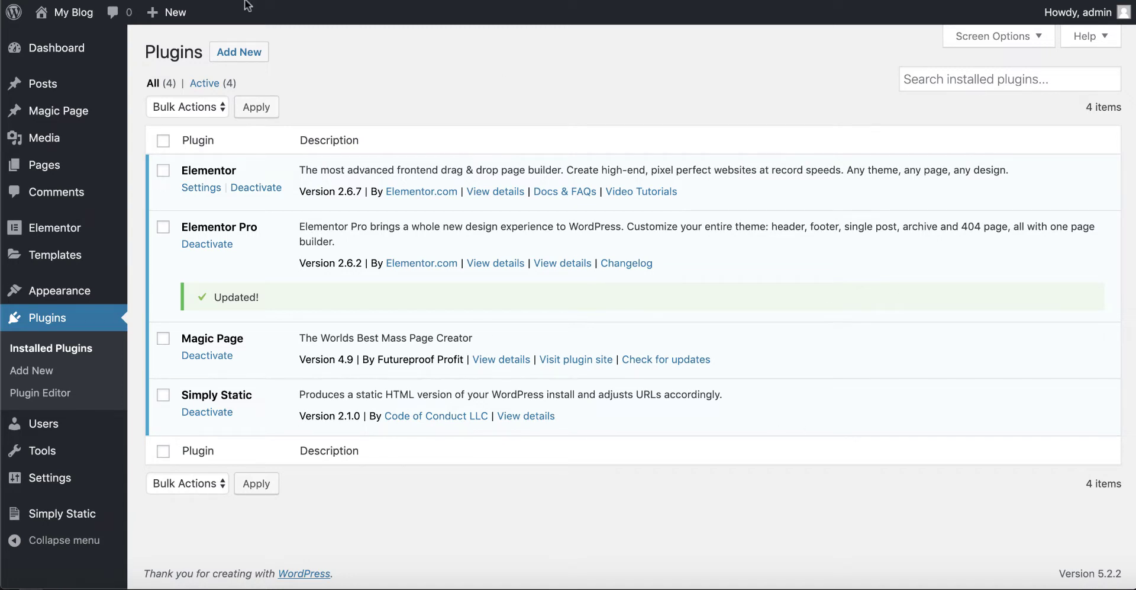
- Create a new page and open it for editing in Elementor
mouse_move(40, 170)
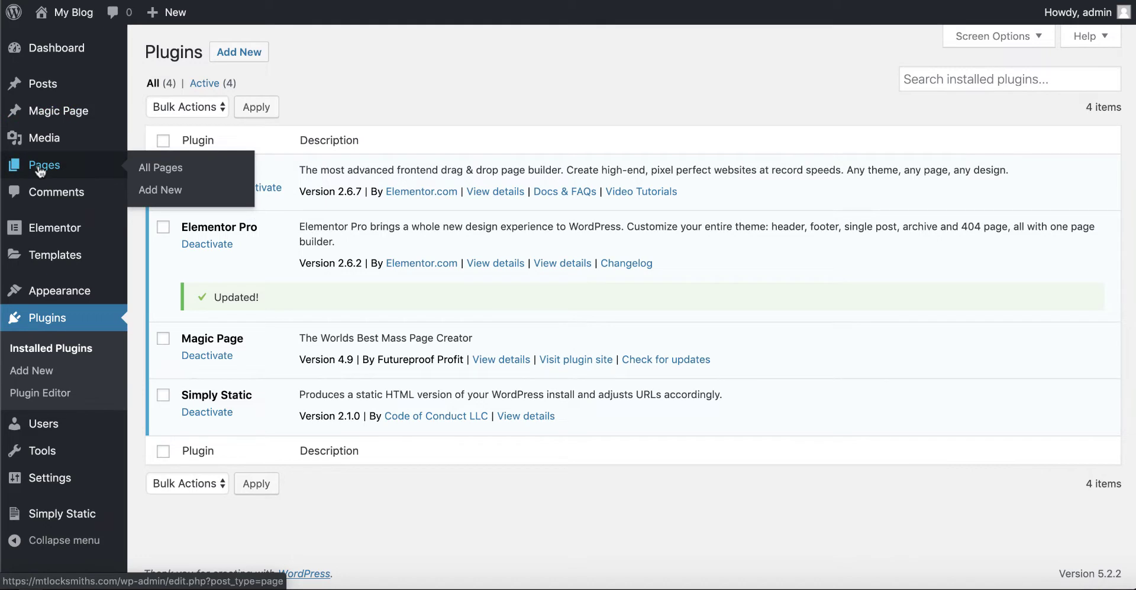
left_click(153, 194)
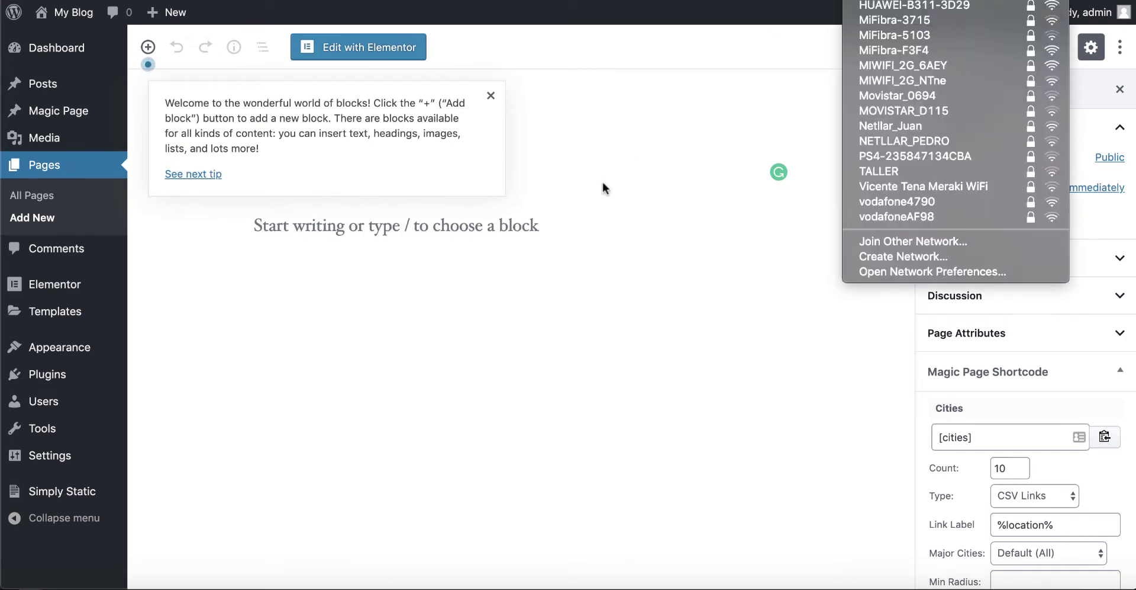
left_click(629, 190)
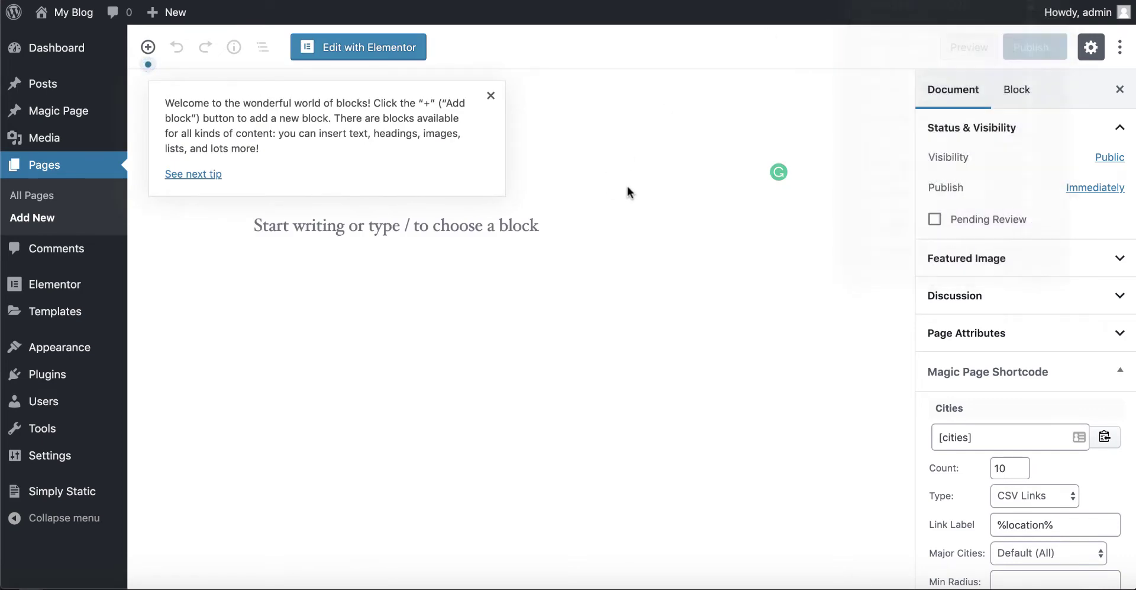
left_click(327, 228)
left_click(384, 49)
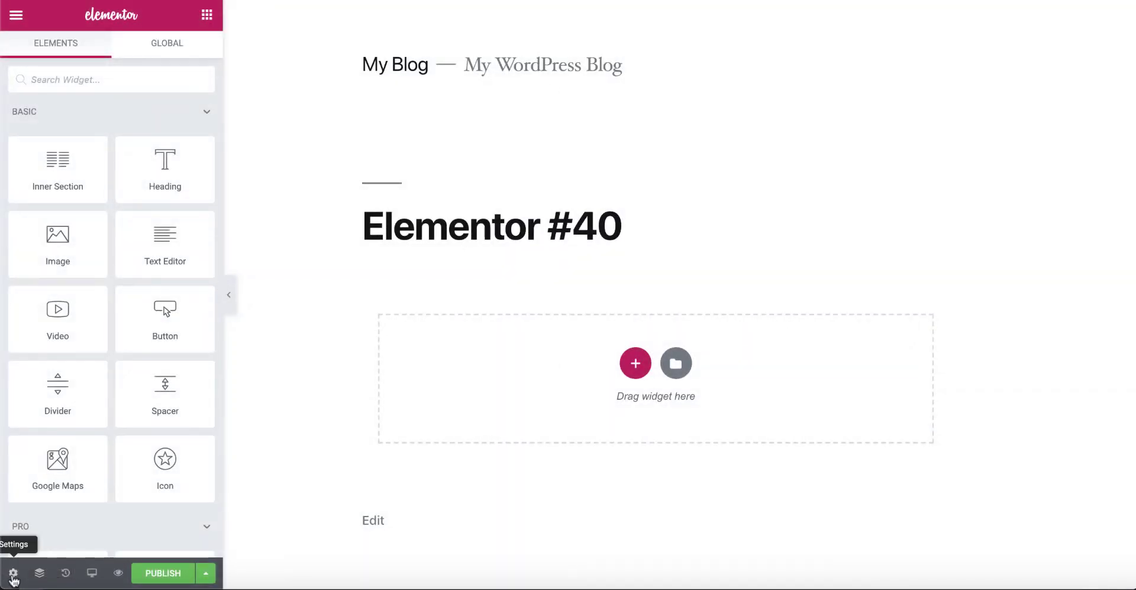
- Set the page layout to Elementor Canvas and change the page title to "[location]"
left_click(13, 572)
left_click(172, 391)
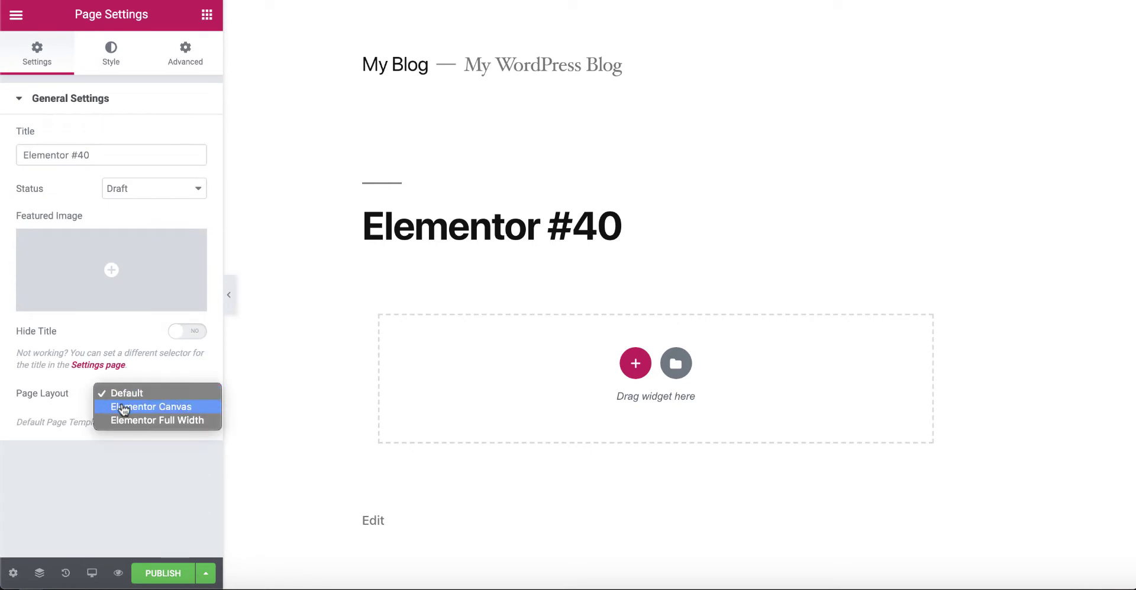
left_click(118, 405)
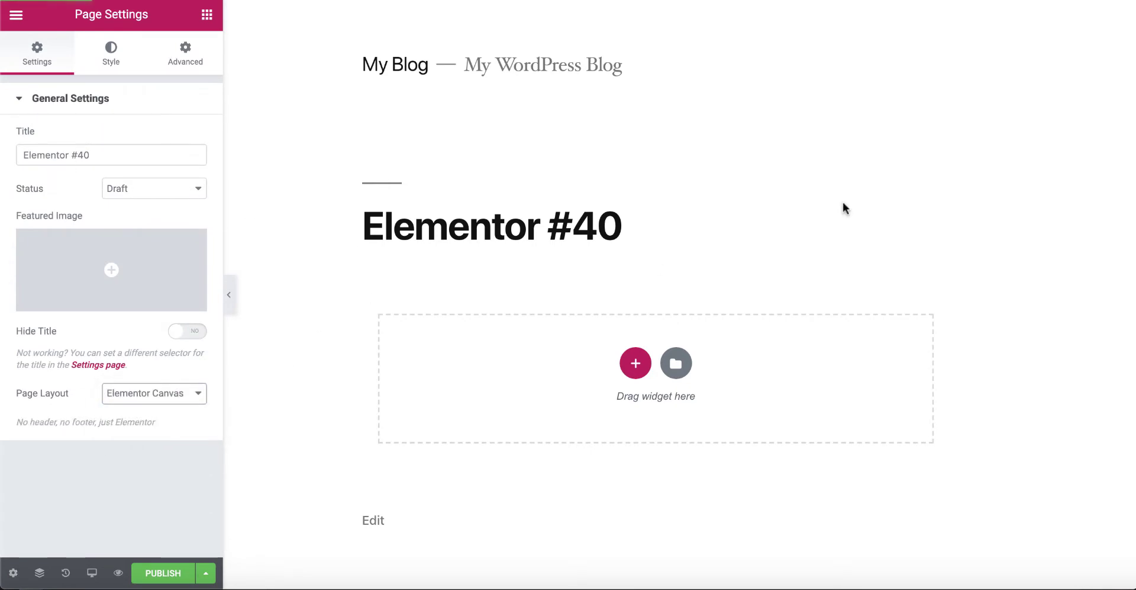
left_click(104, 153)
triple_click(104, 153)
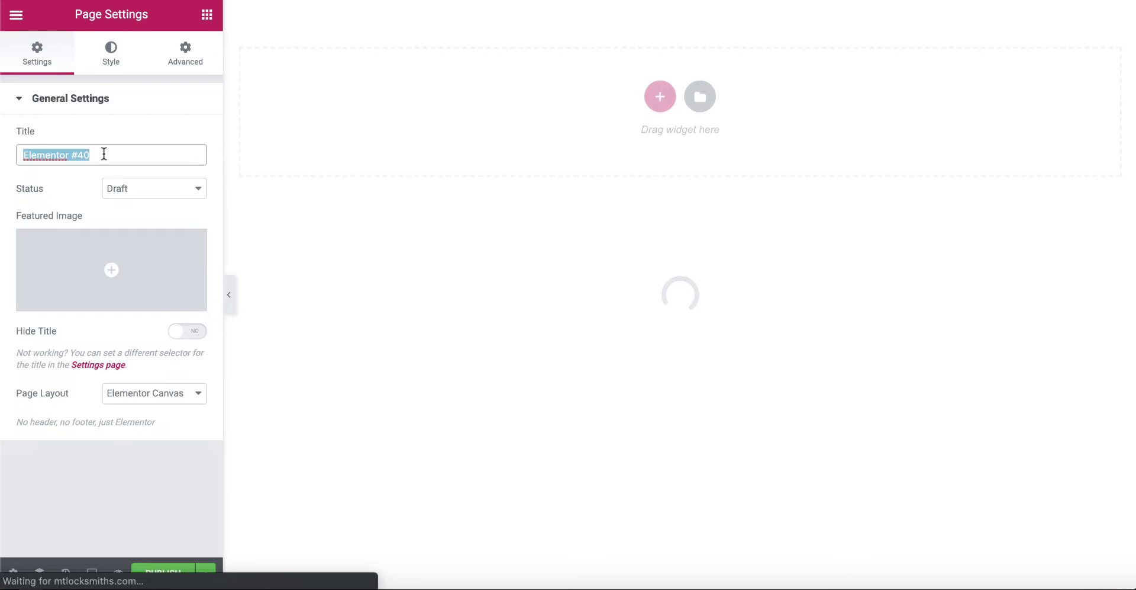
type("[loc")
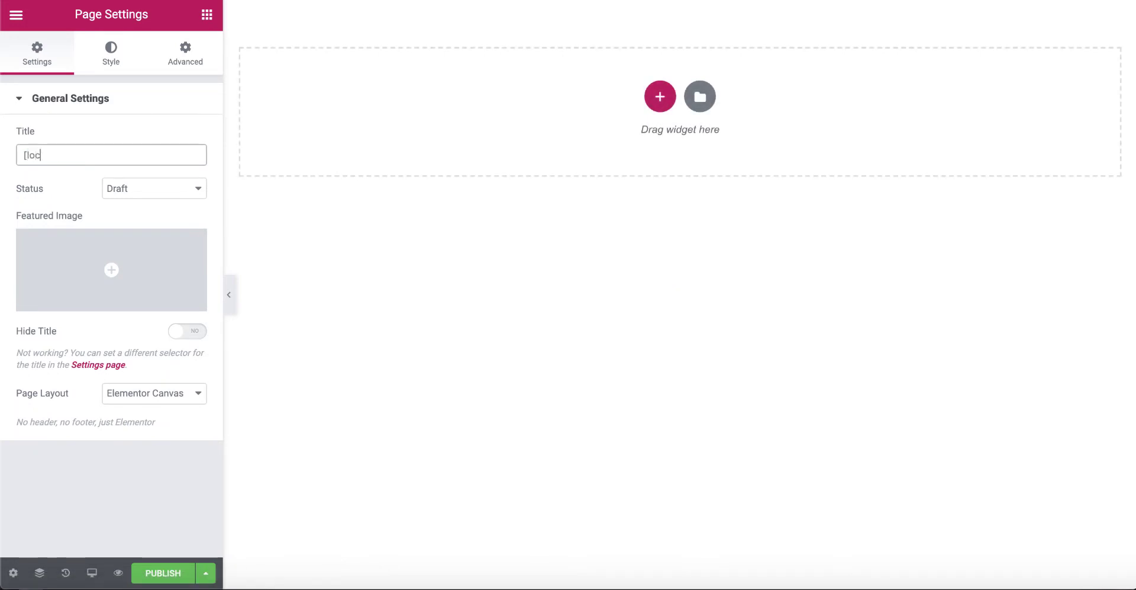
type("ation]")
- Insert the "Landing Page – Personal Trainer" page template from the template library
left_click(701, 96)
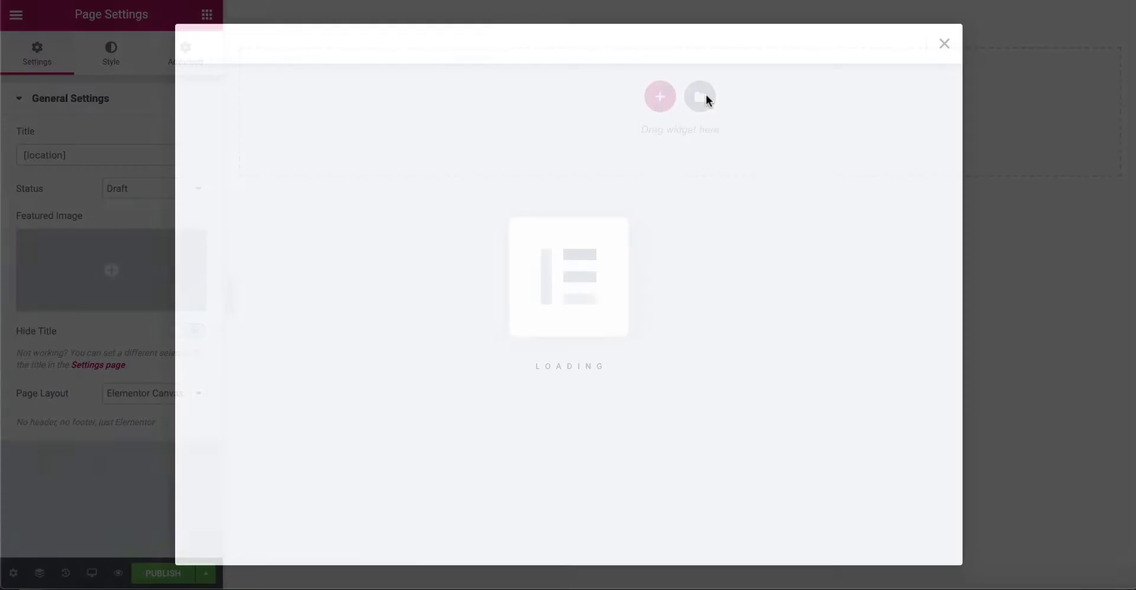
left_click(945, 44)
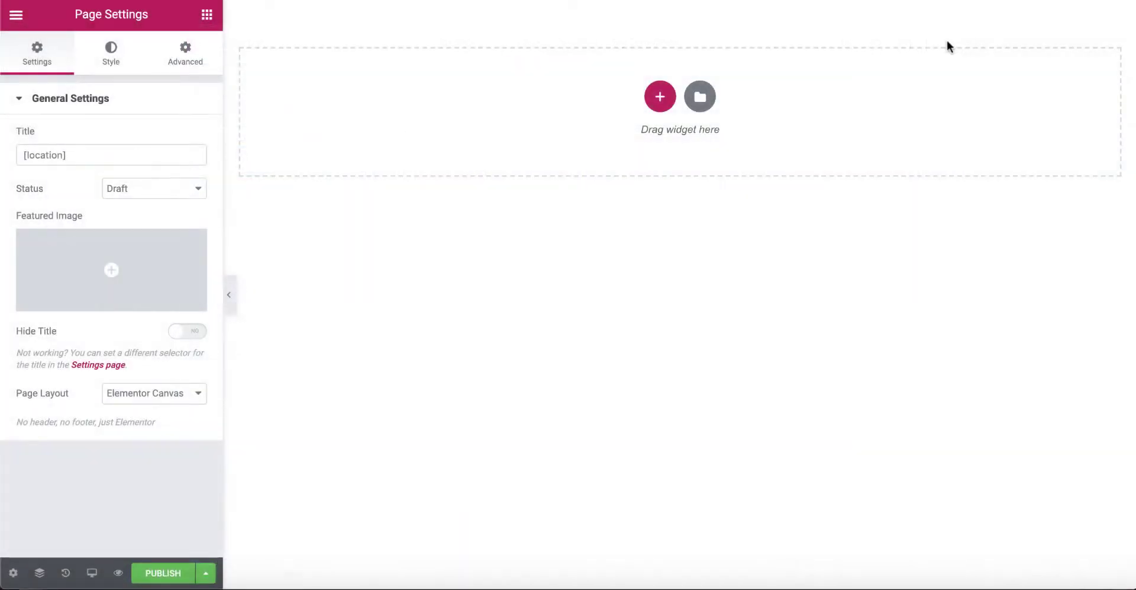
left_click(699, 98)
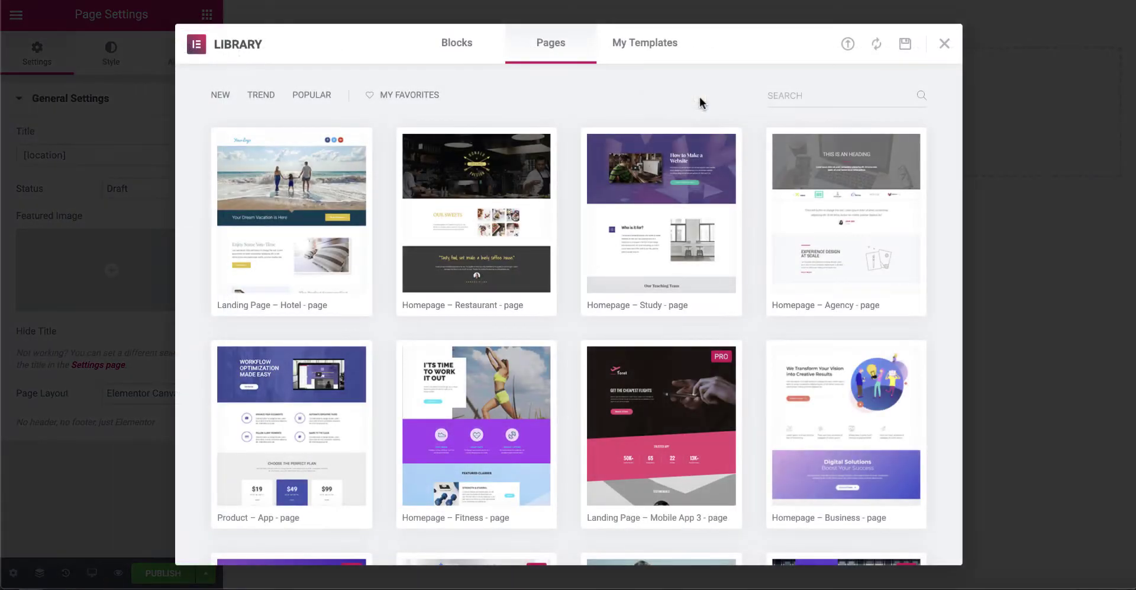
scroll(571, 361, "down", 15)
scroll(572, 362, "up", 5)
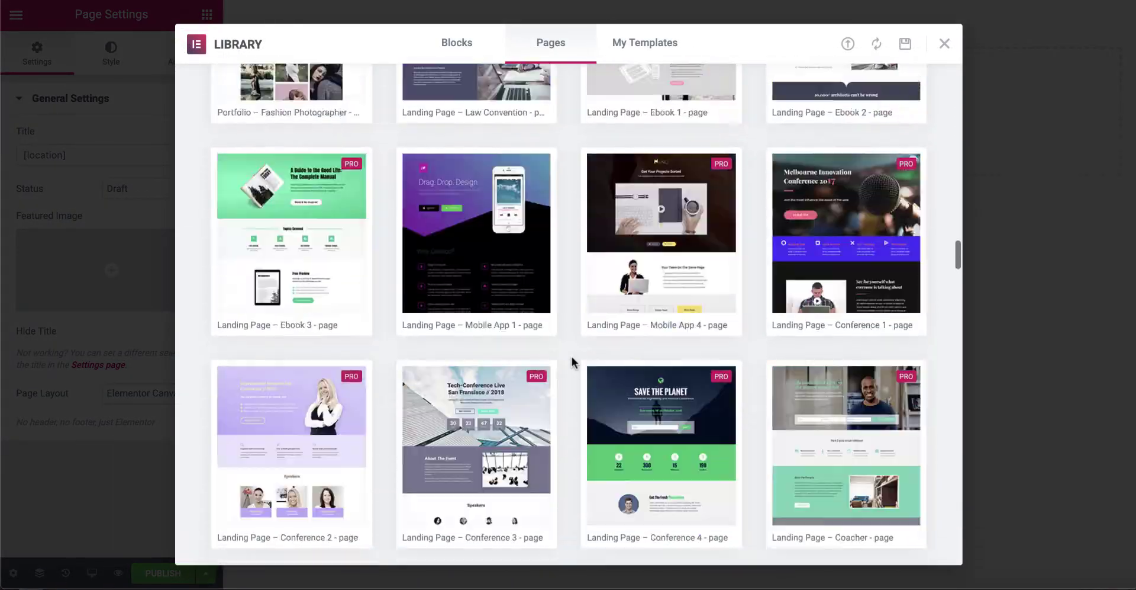
scroll(572, 361, "down", 3)
scroll(572, 362, "up", 10)
scroll(572, 361, "down", 1)
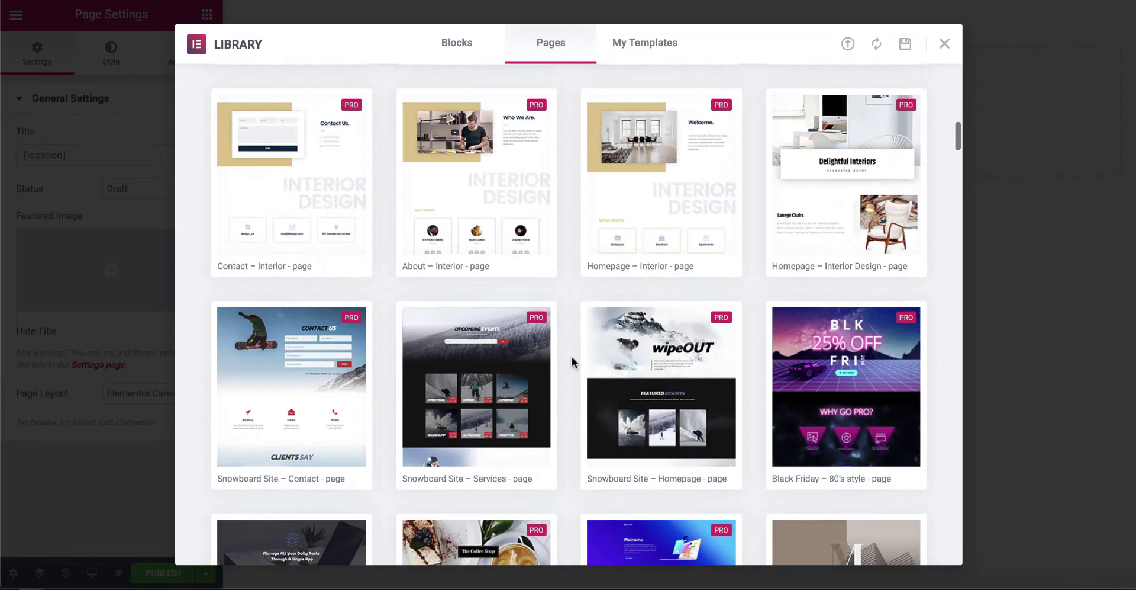
scroll(572, 361, "up", 3)
scroll(572, 357, "up", 5)
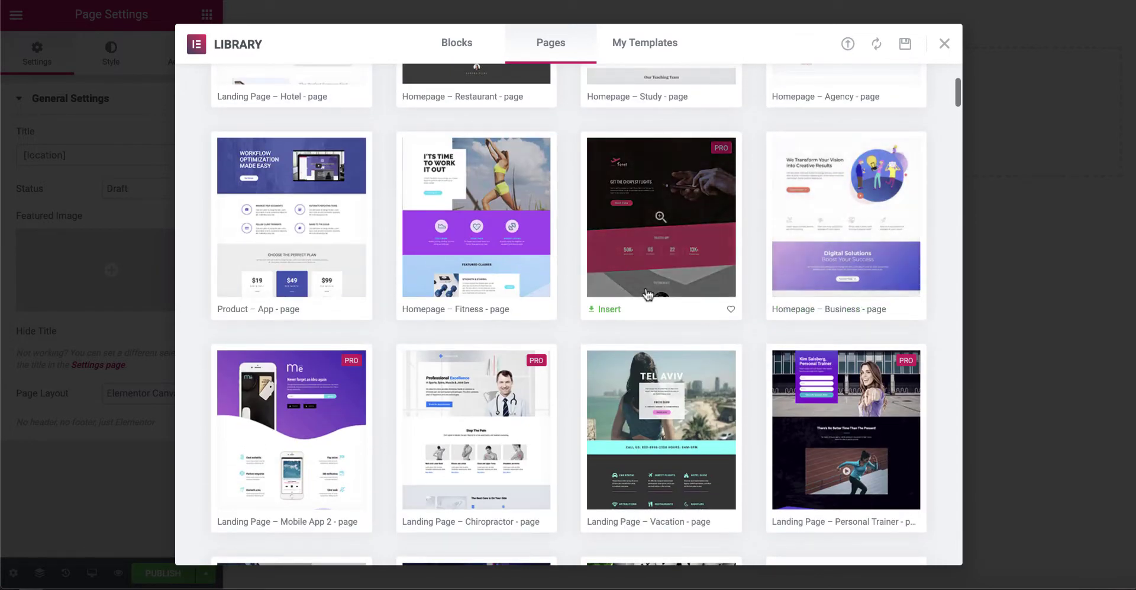
scroll(846, 237, "down", 4)
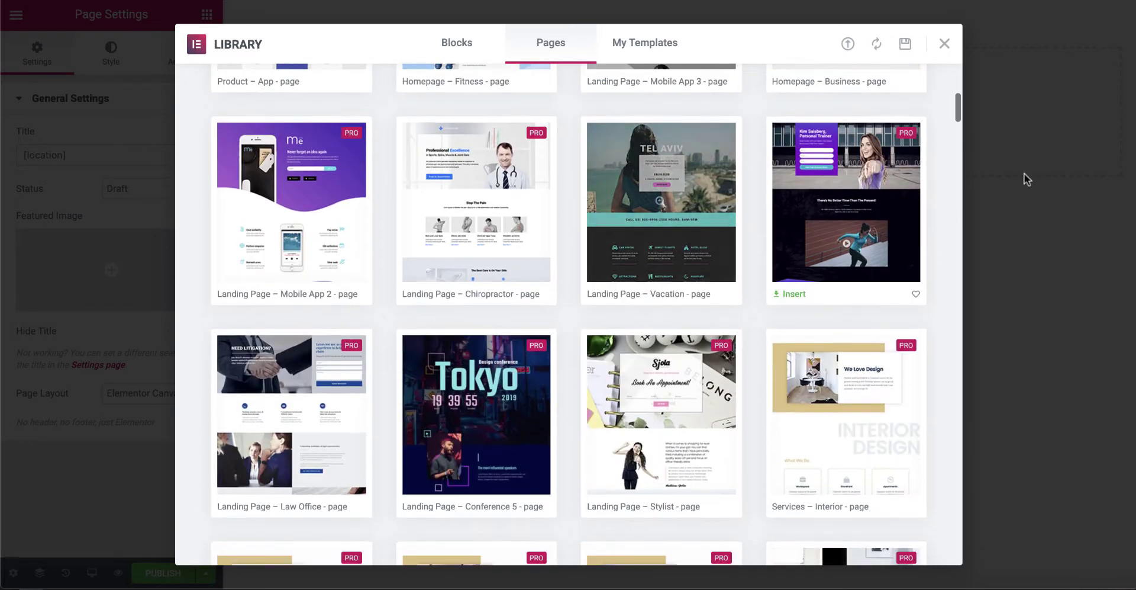
left_click(794, 294)
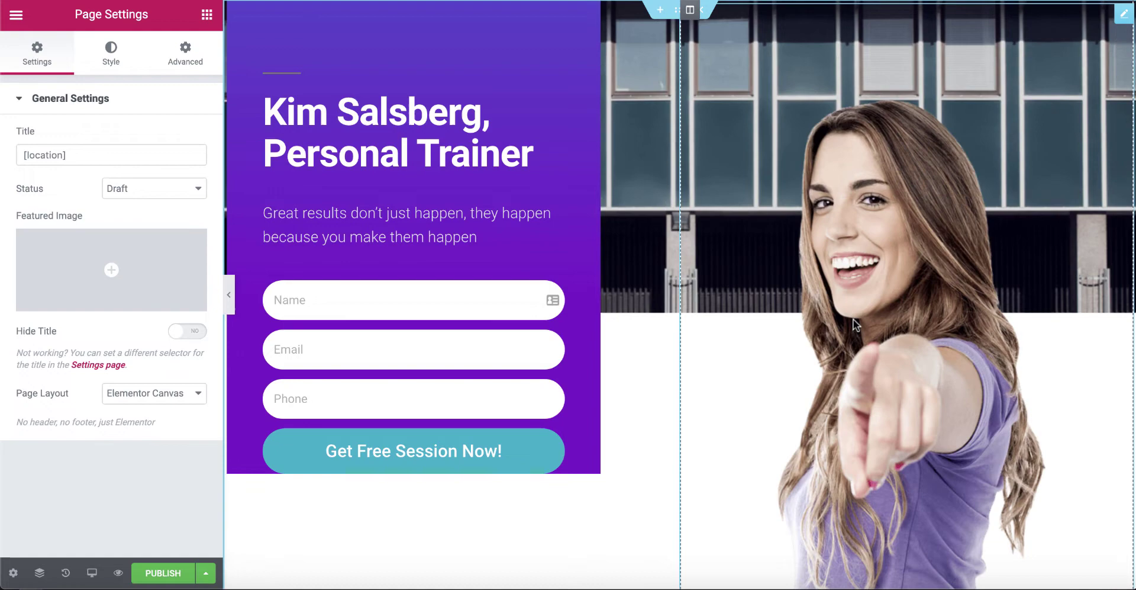
- Replace the hero heading text above the form with "Fitness Classes in [location]"
scroll(606, 417, "down", 8)
scroll(606, 417, "up", 8)
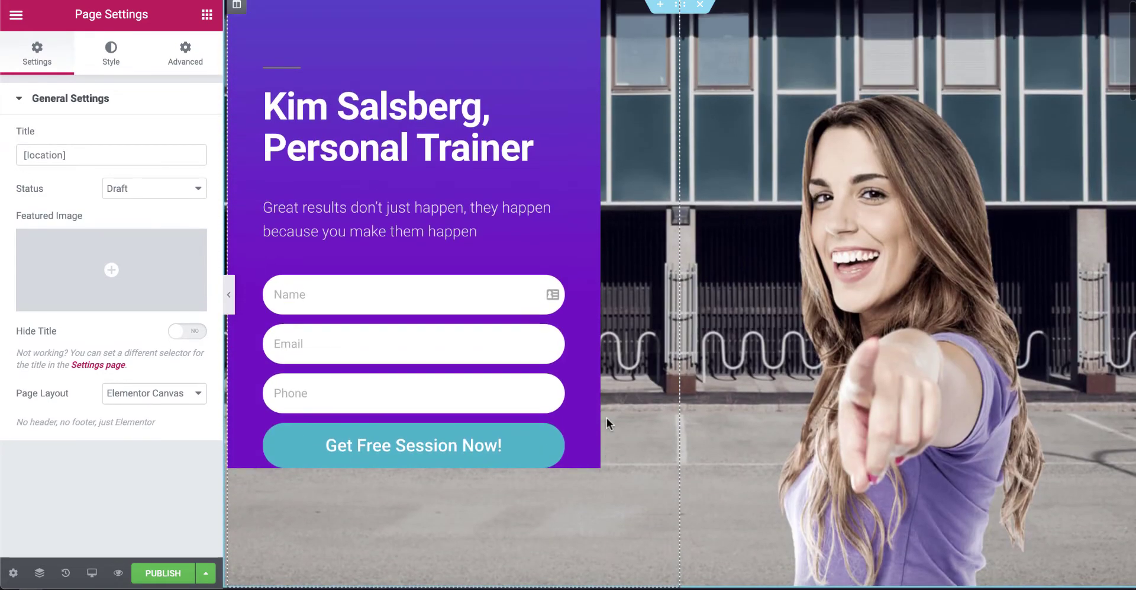
left_click(542, 140)
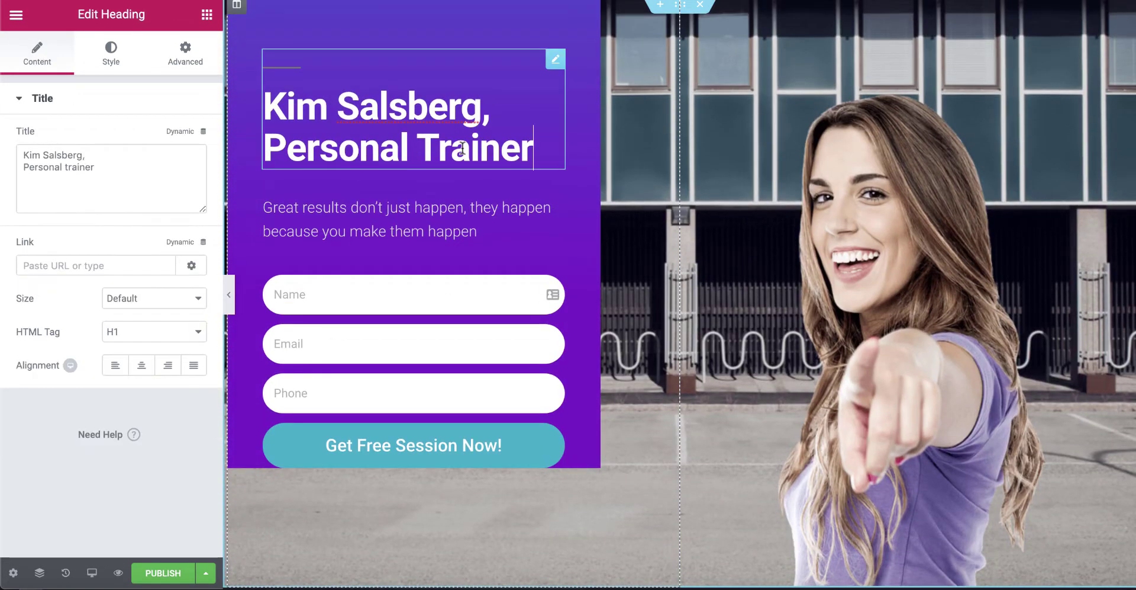
left_click_drag(545, 144, 264, 111)
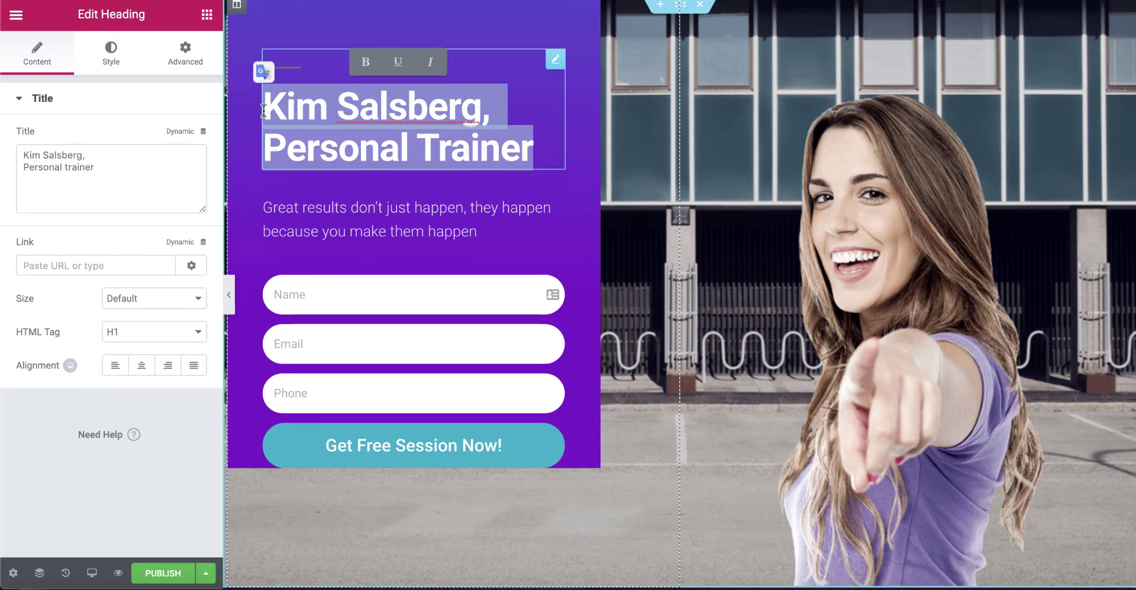
type("Fitn")
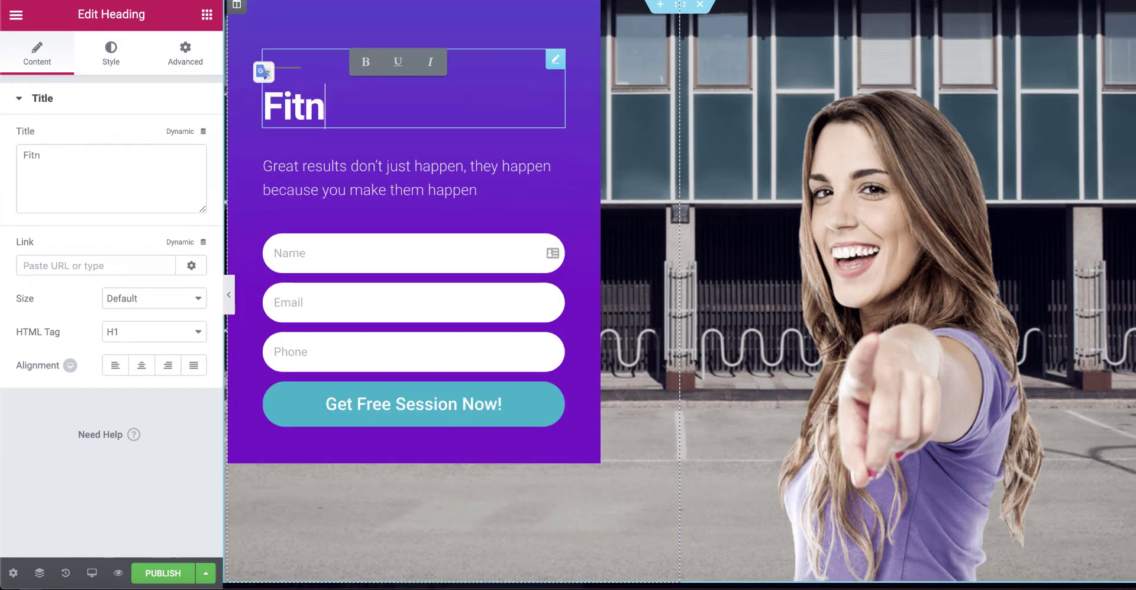
type("ess Cla")
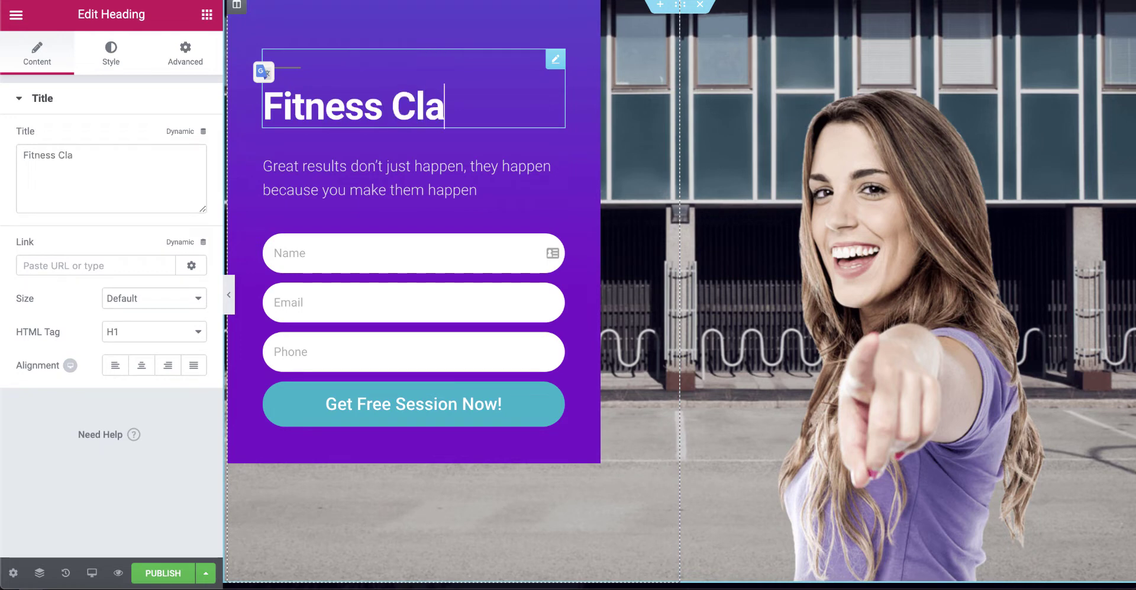
type("sses in [lo")
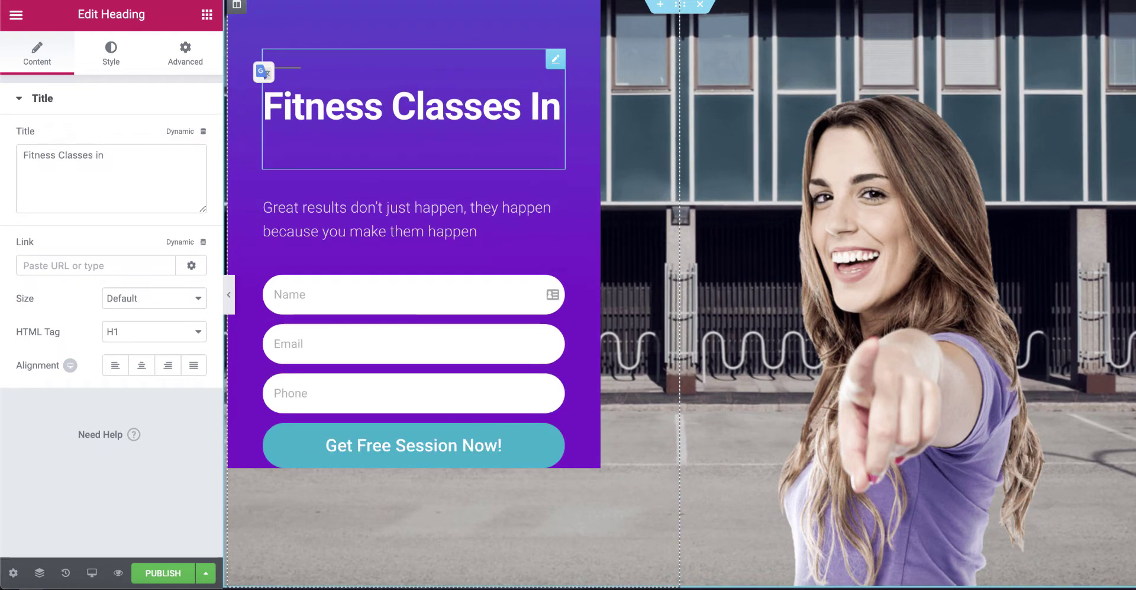
type("cation]")
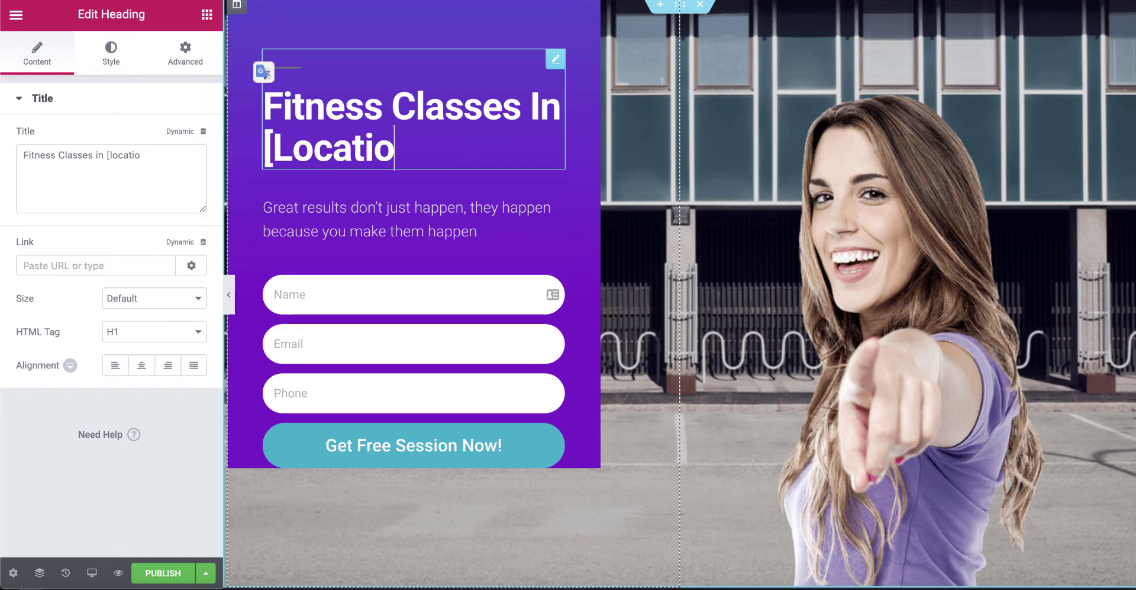
- Replace the paragraph under the hero heading with "We have fitness classes in [location] which are near to [cities]"
left_click(355, 219)
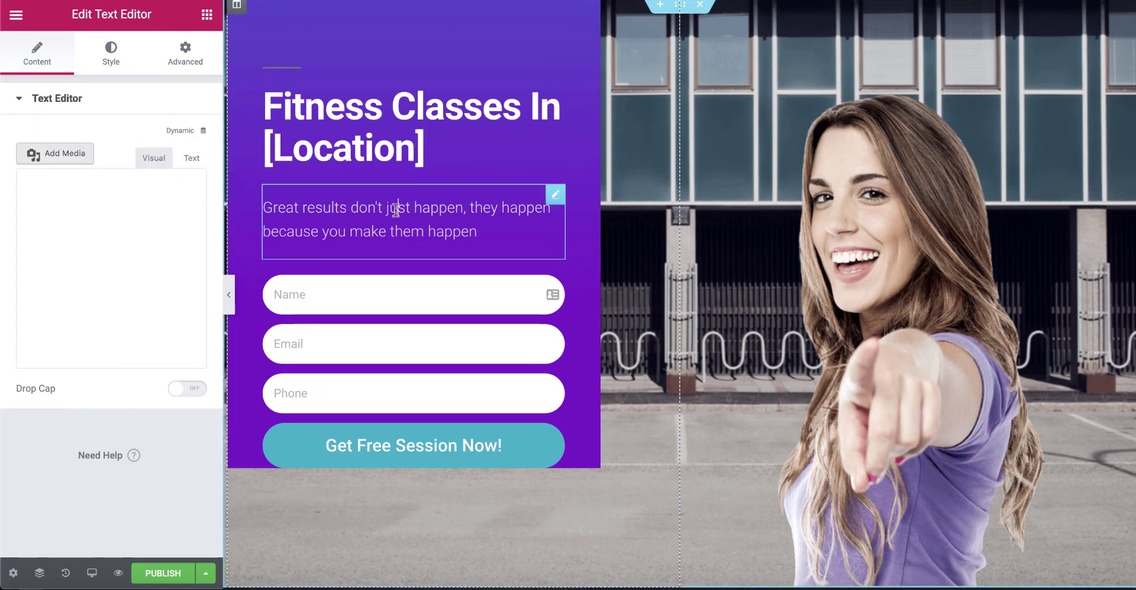
left_click(121, 277)
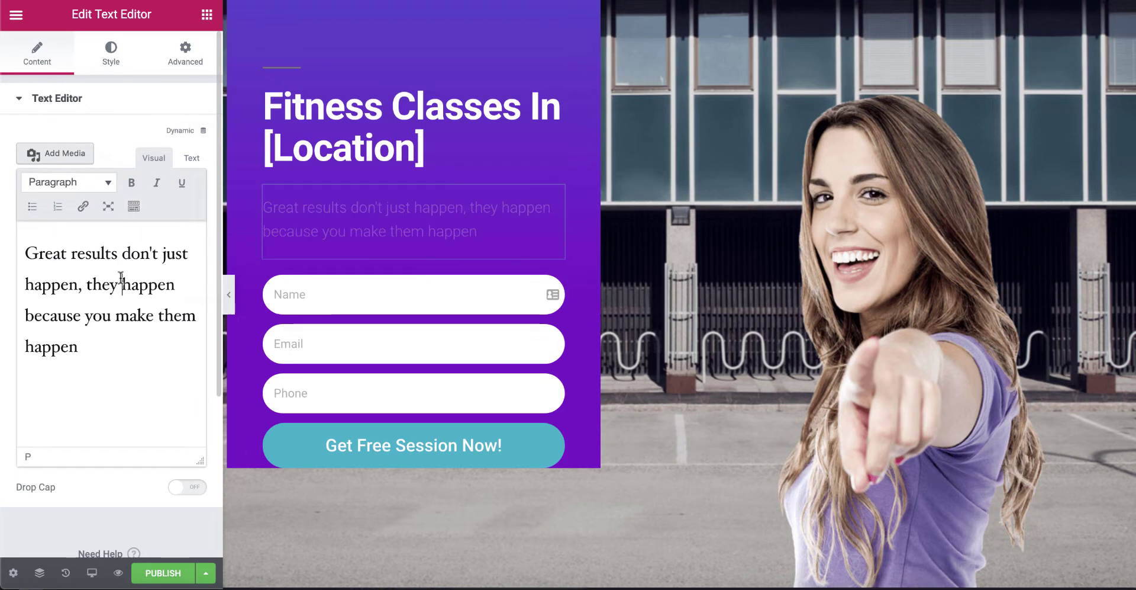
key("ctrl+a")
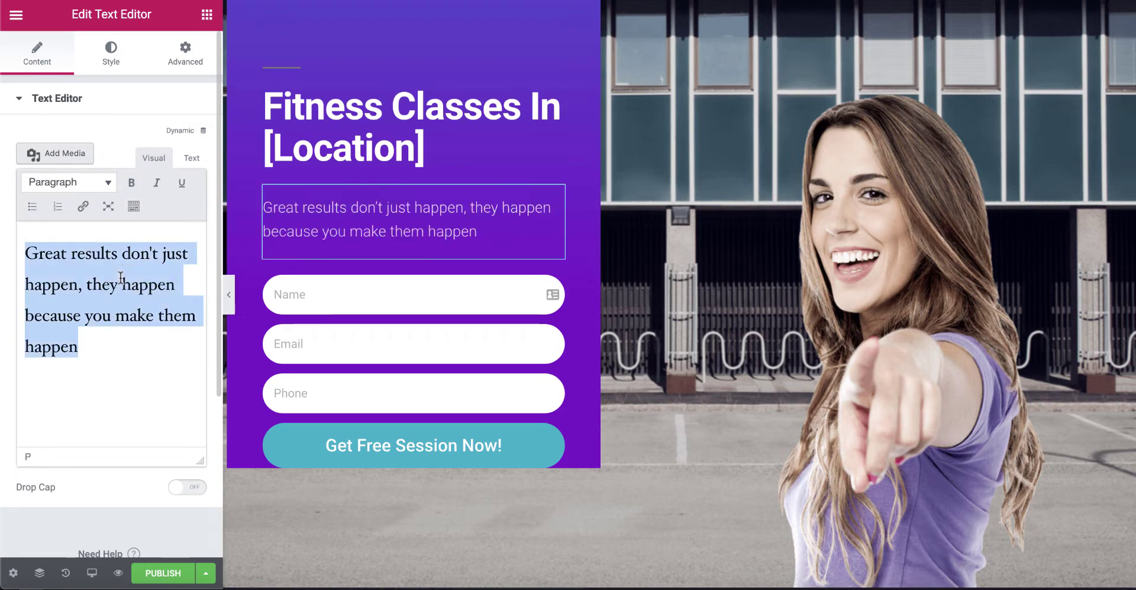
type("We")
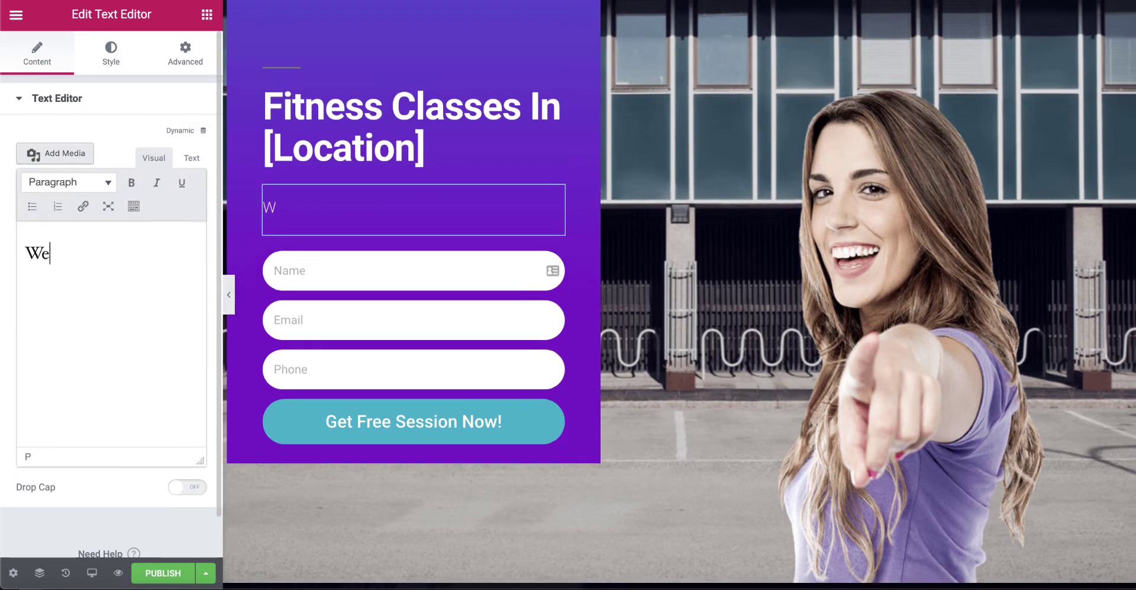
type(" have f")
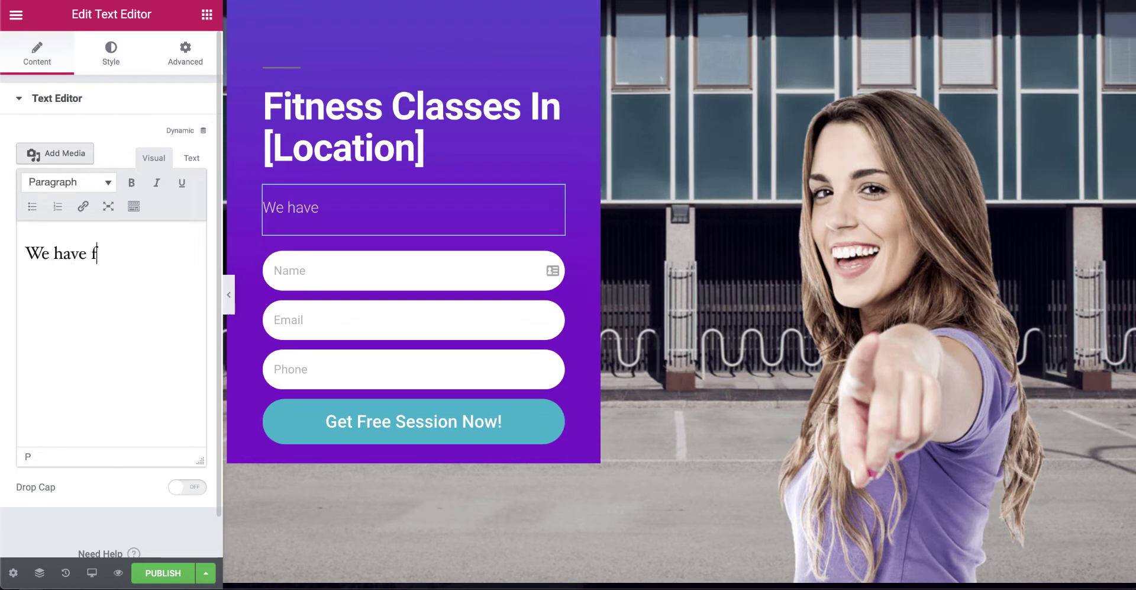
type("itnes cla")
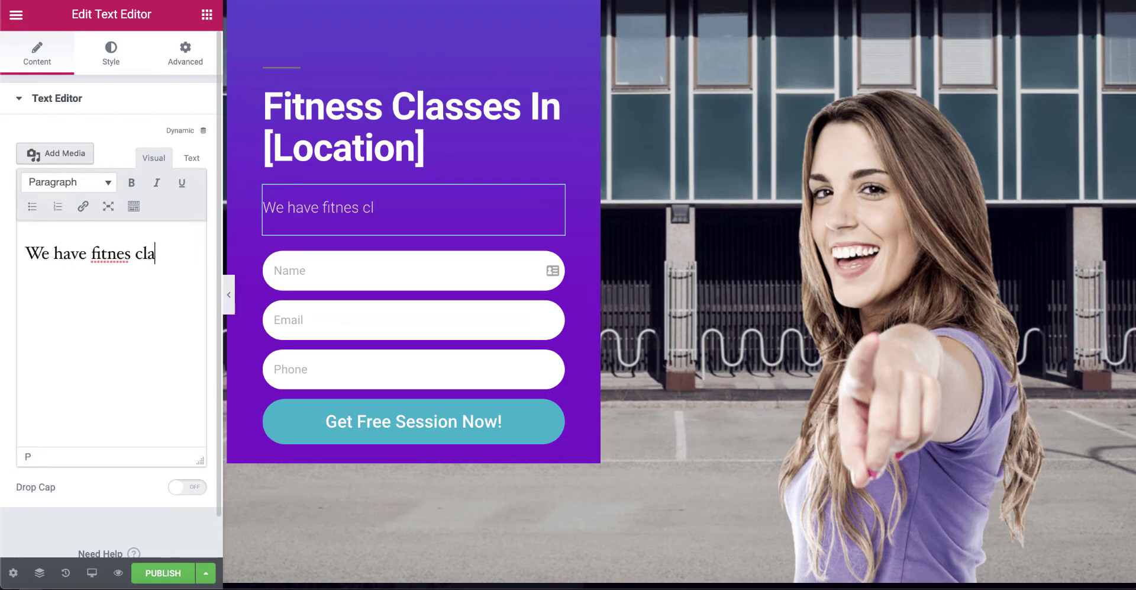
type("sses ")
type("==")
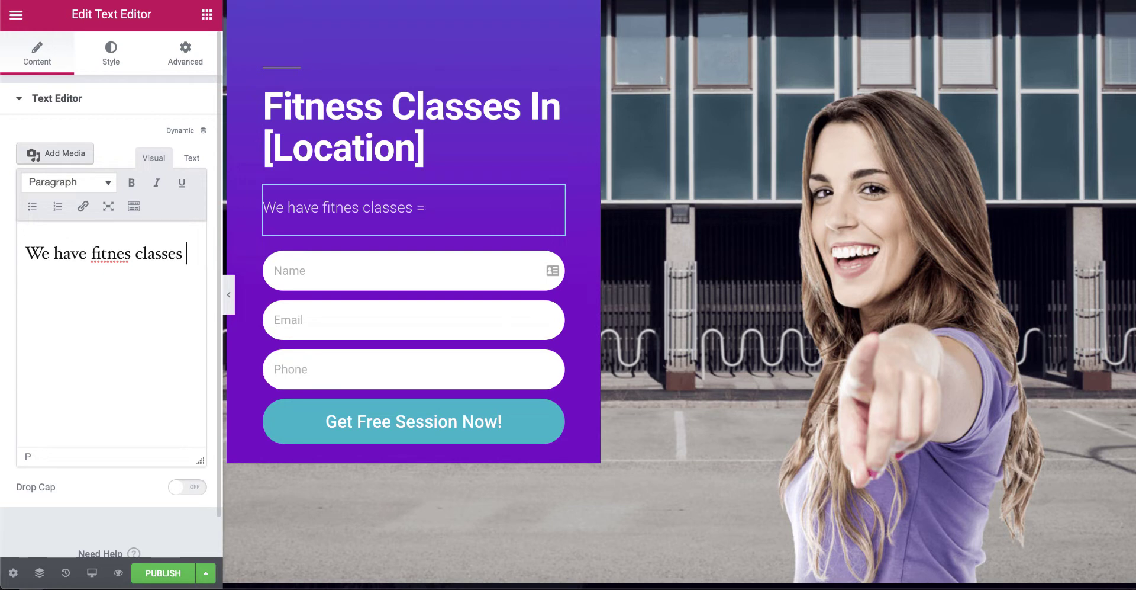
key("BackSpace")
key("BackSpace")
key("BackSpace")
key("BackSpace")
key("BackSpace")
key("BackSpace")
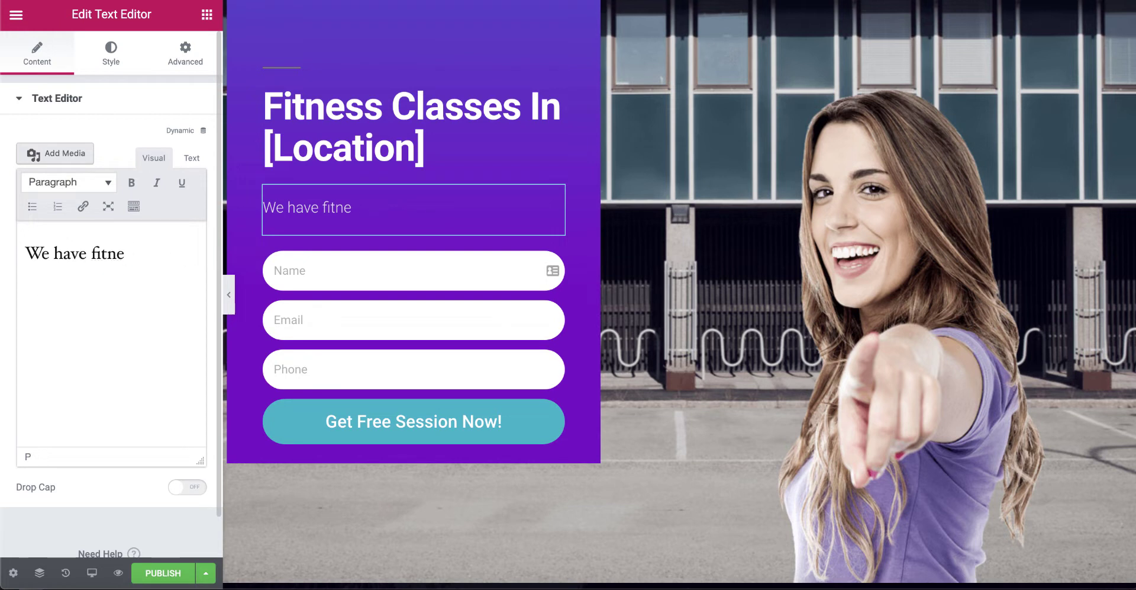
type("ss classes in [")
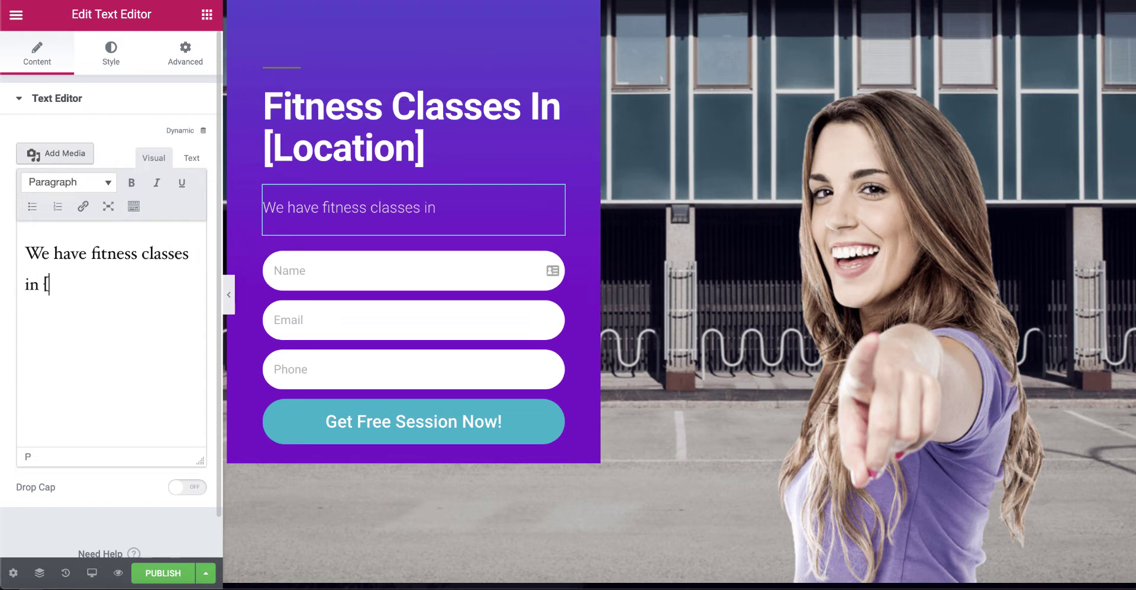
type("location")
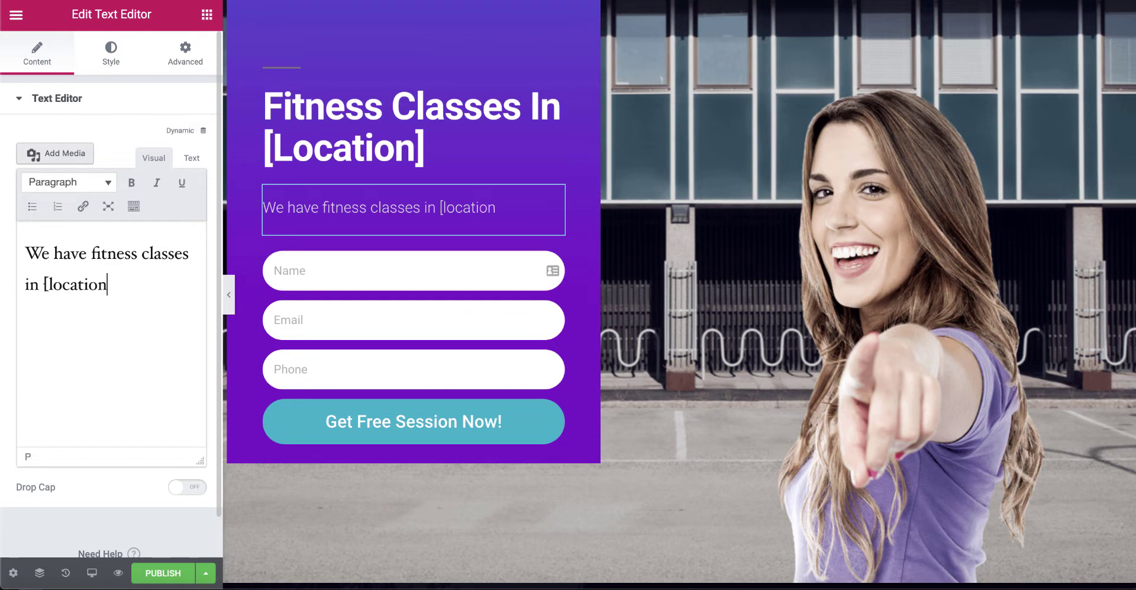
type("] which are near to")
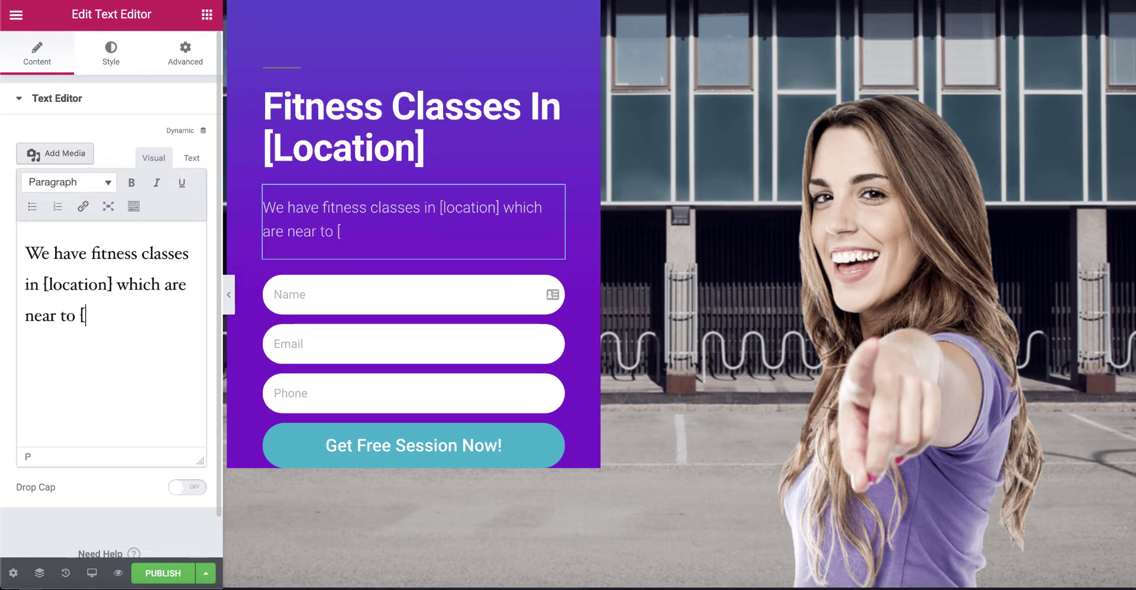
type(" [cities")
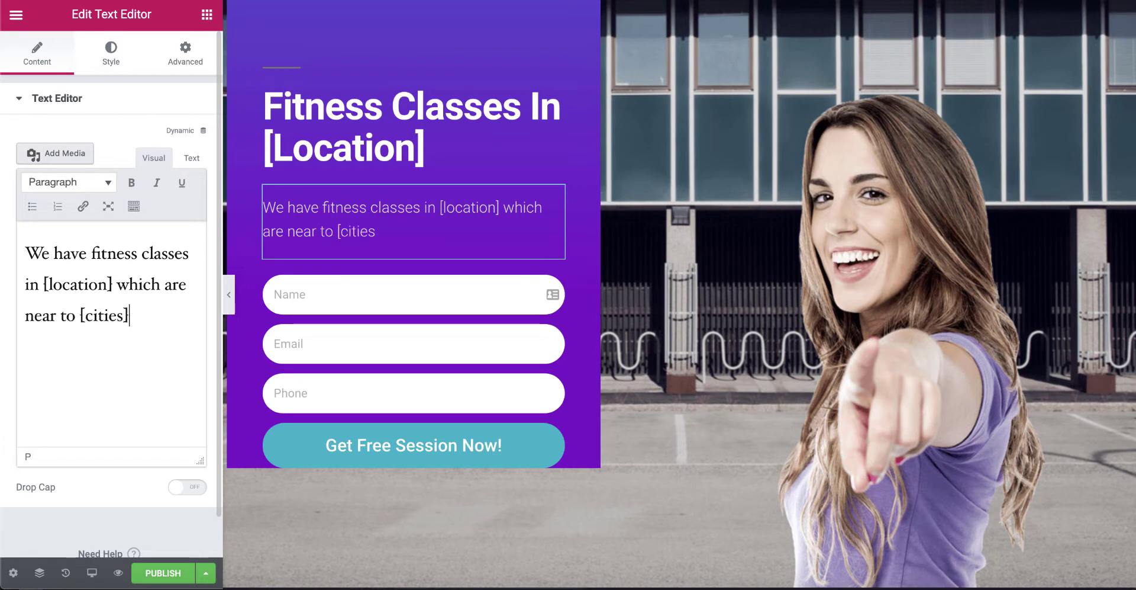
type("]")
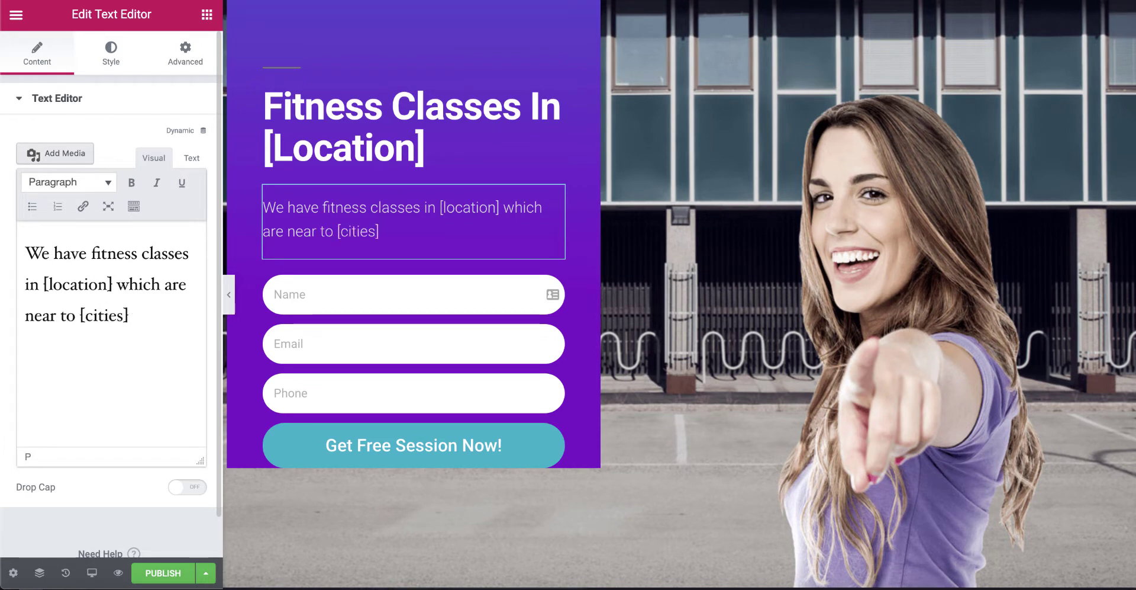
- Publish the landing page and open its live version on the site
left_click(163, 573)
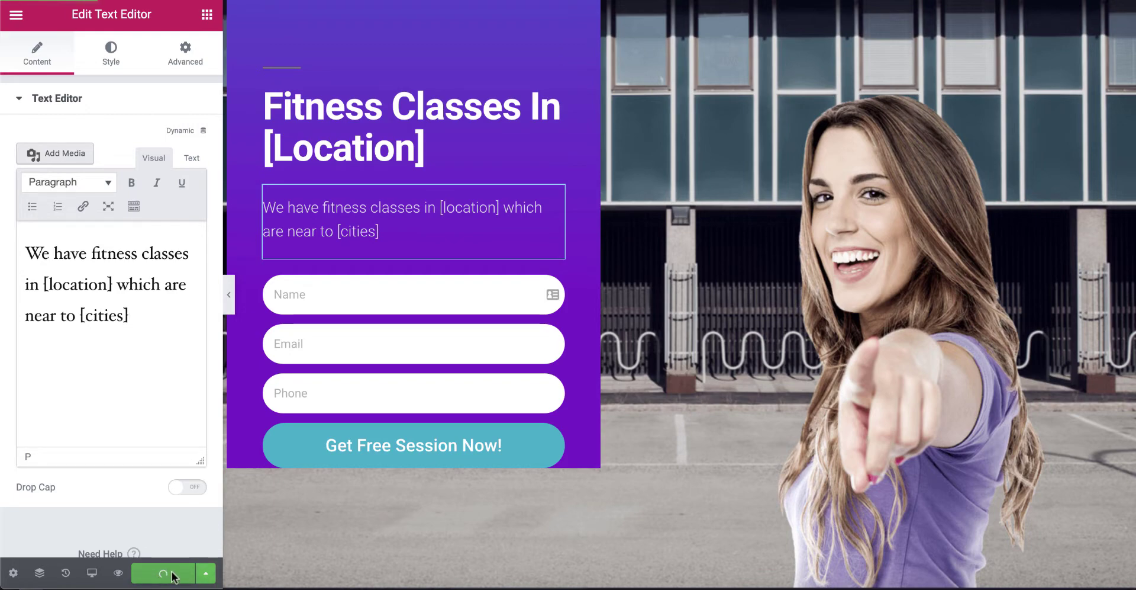
scroll(746, 494, "down", 20)
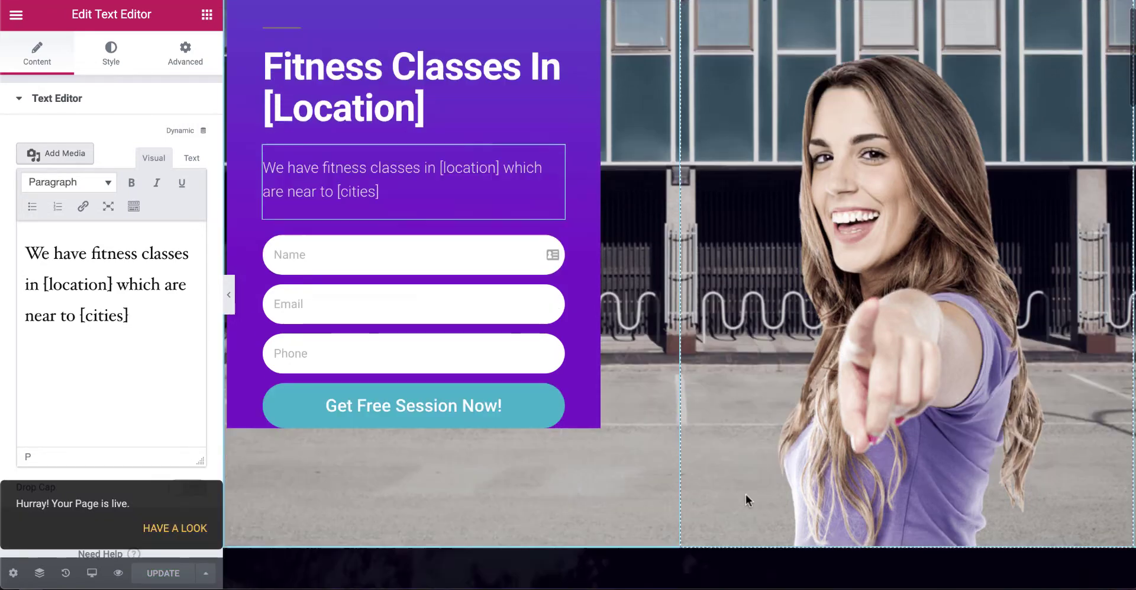
scroll(746, 494, "down", 3)
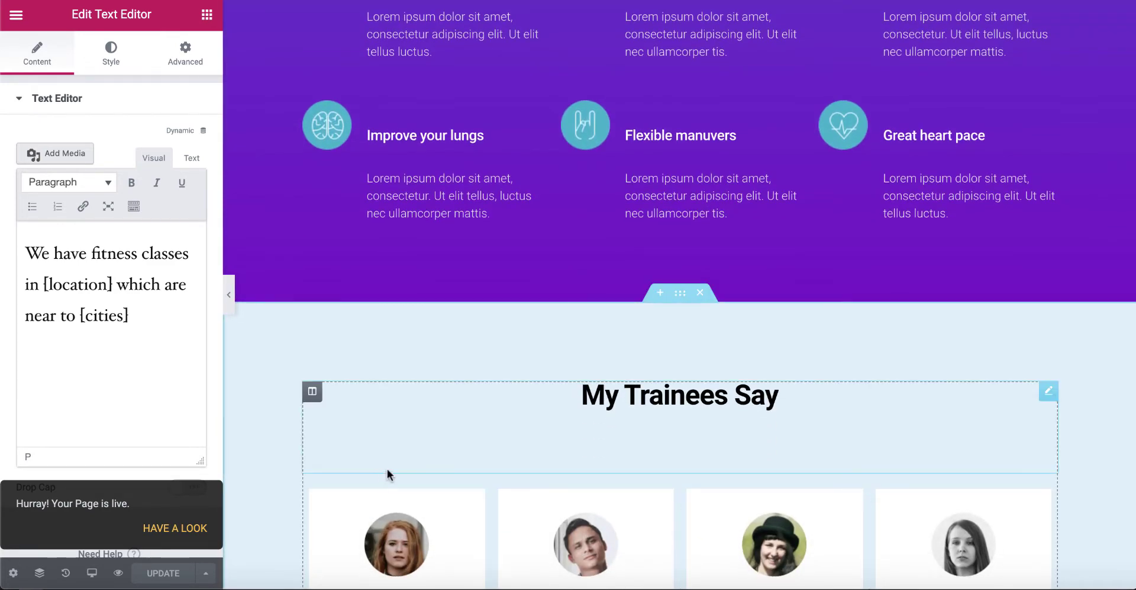
scroll(506, 447, "up", 1)
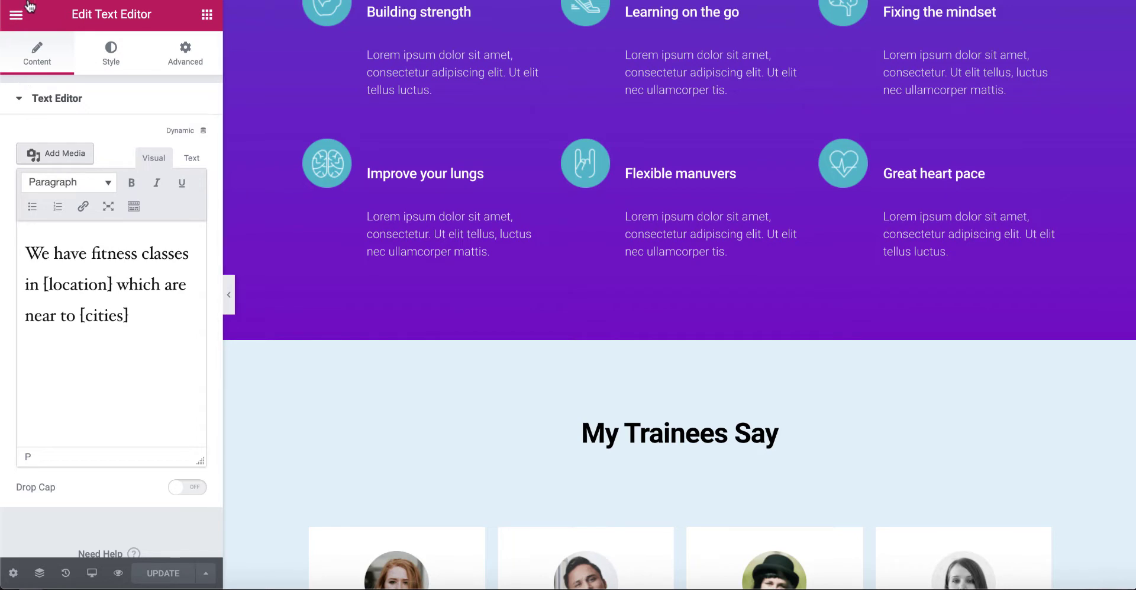
left_click(17, 14)
left_click(77, 395)
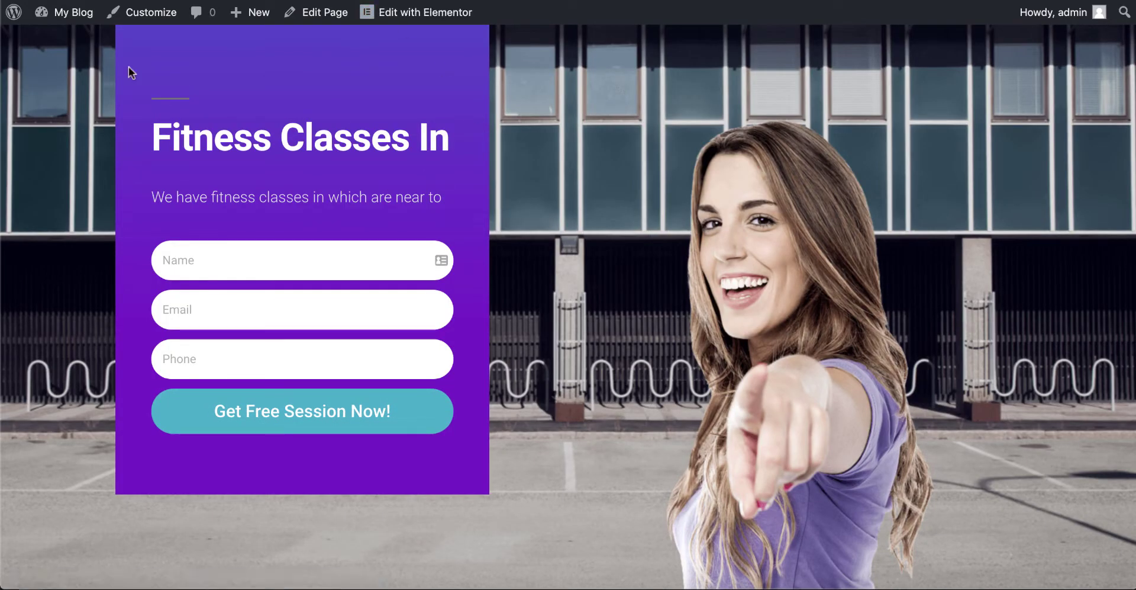
- Set the site's homepage to the static page "[location]", save the reading settings, and view the site's front page
mouse_move(84, 22)
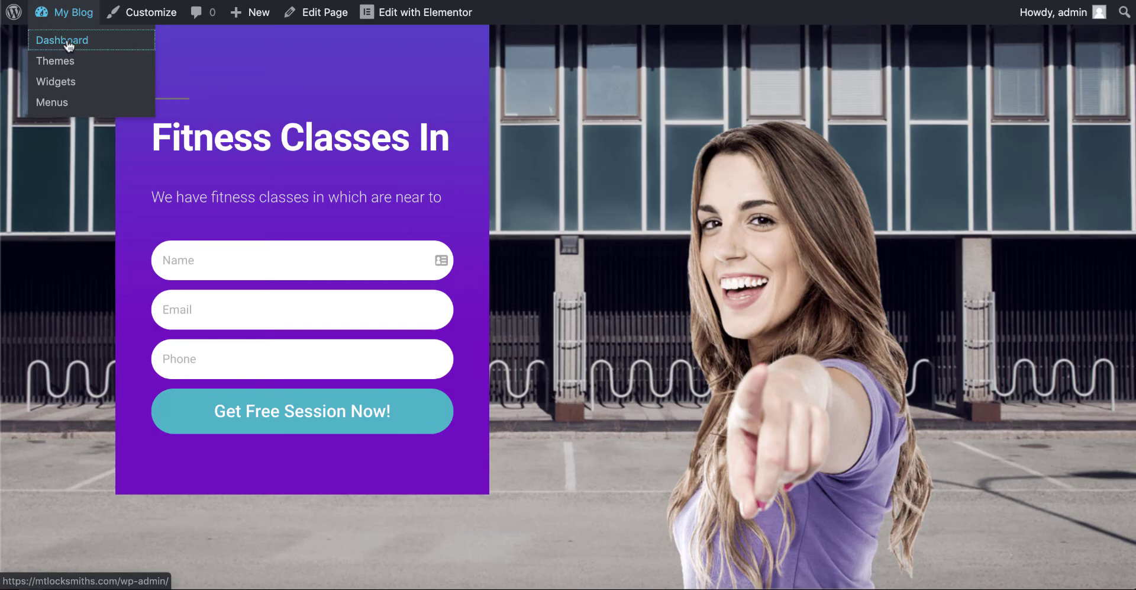
left_click(68, 43)
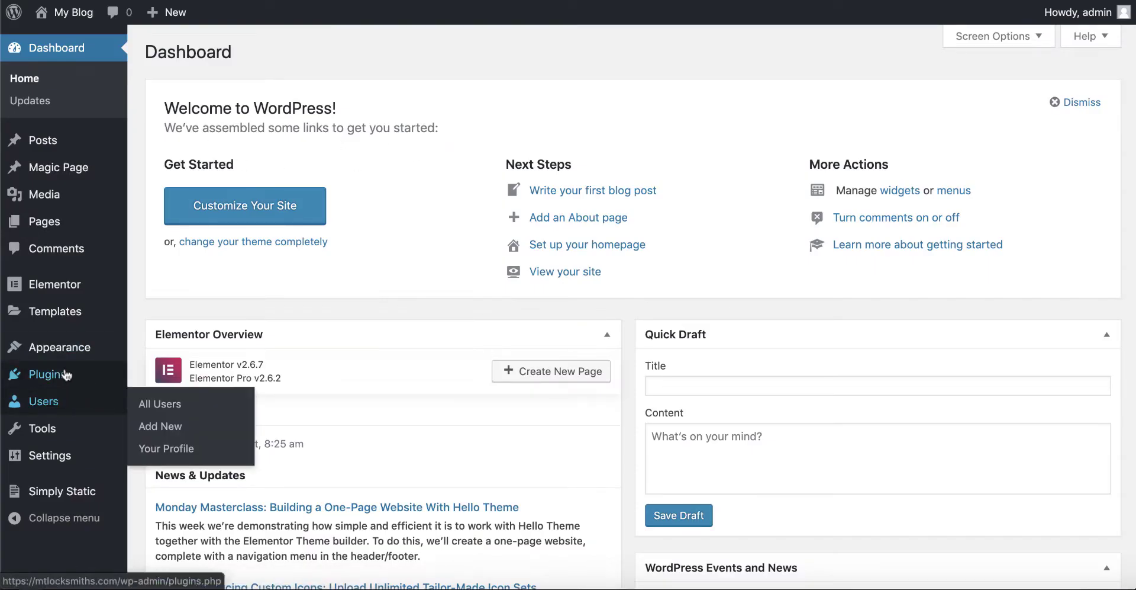
mouse_move(62, 377)
mouse_move(53, 459)
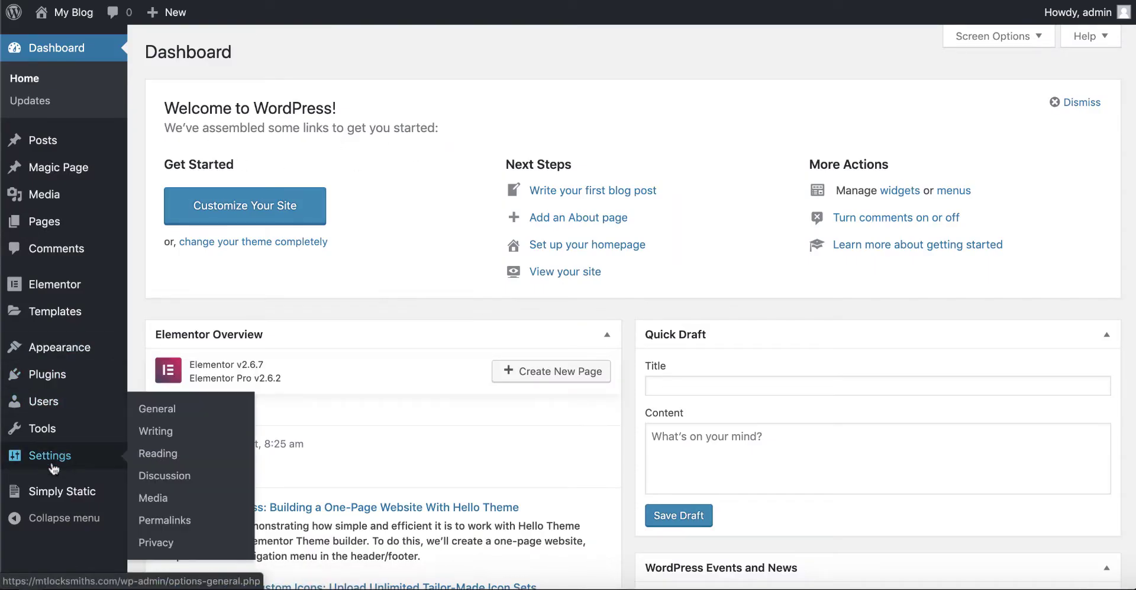
left_click(153, 454)
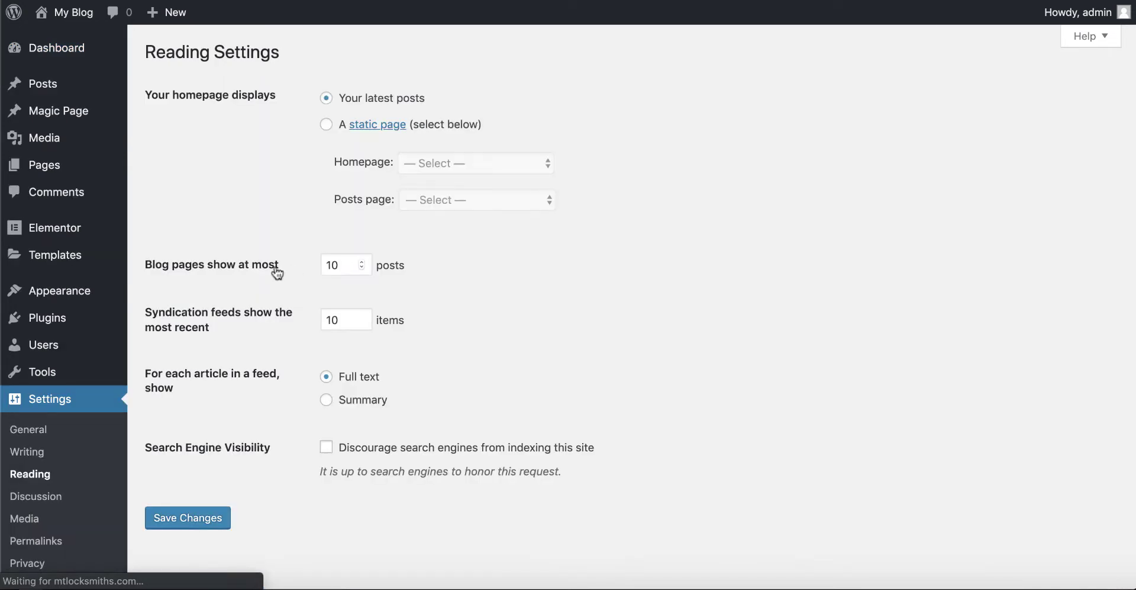
left_click(325, 124)
left_click(449, 161)
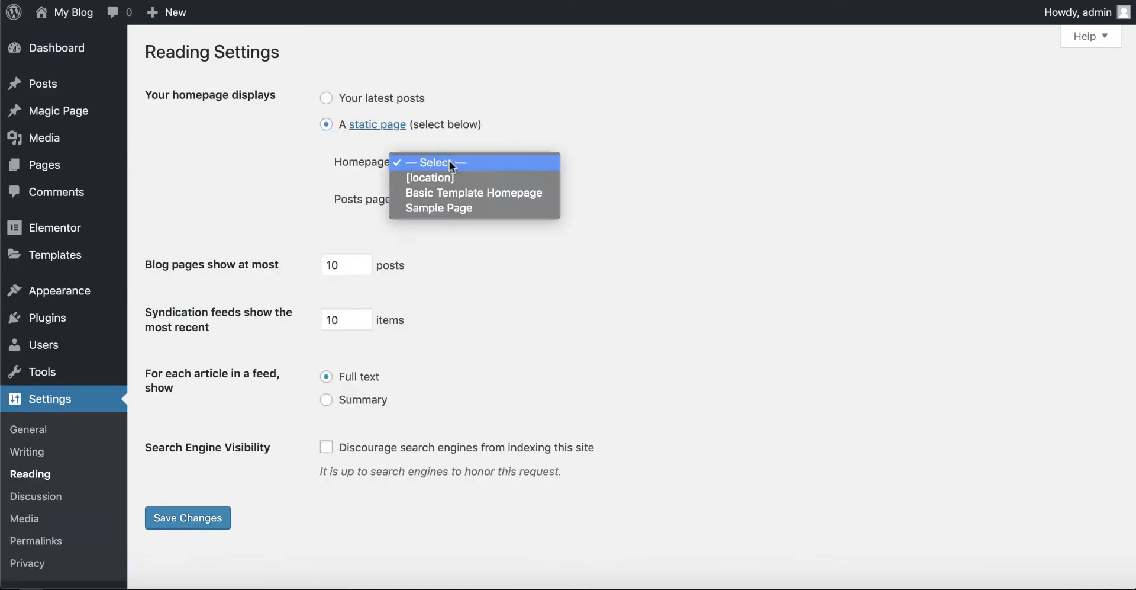
left_click(423, 175)
left_click(195, 519)
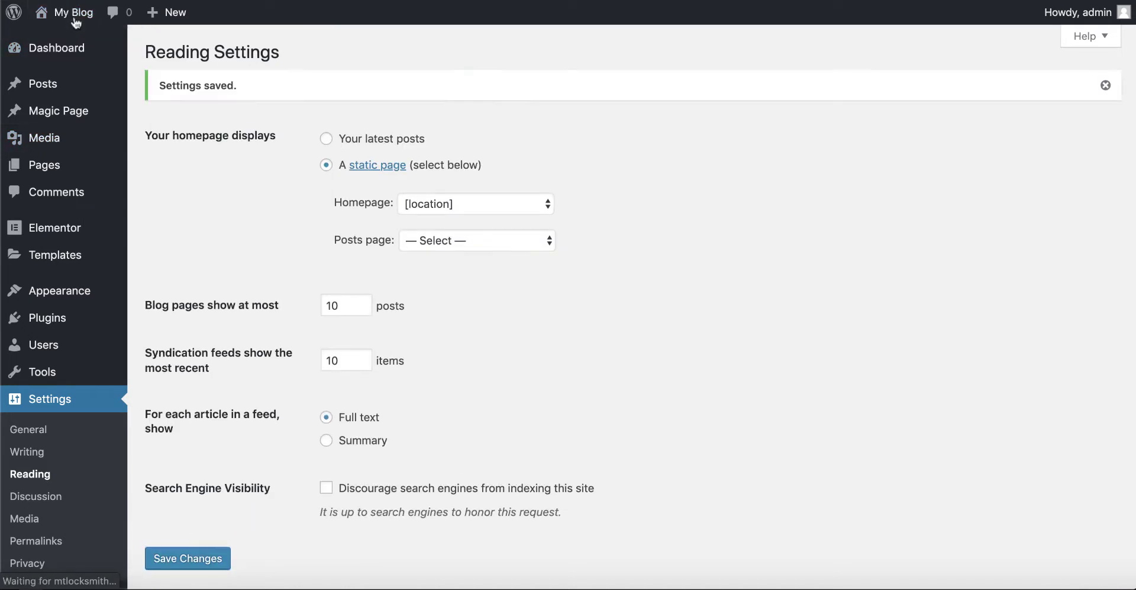
left_click(76, 23)
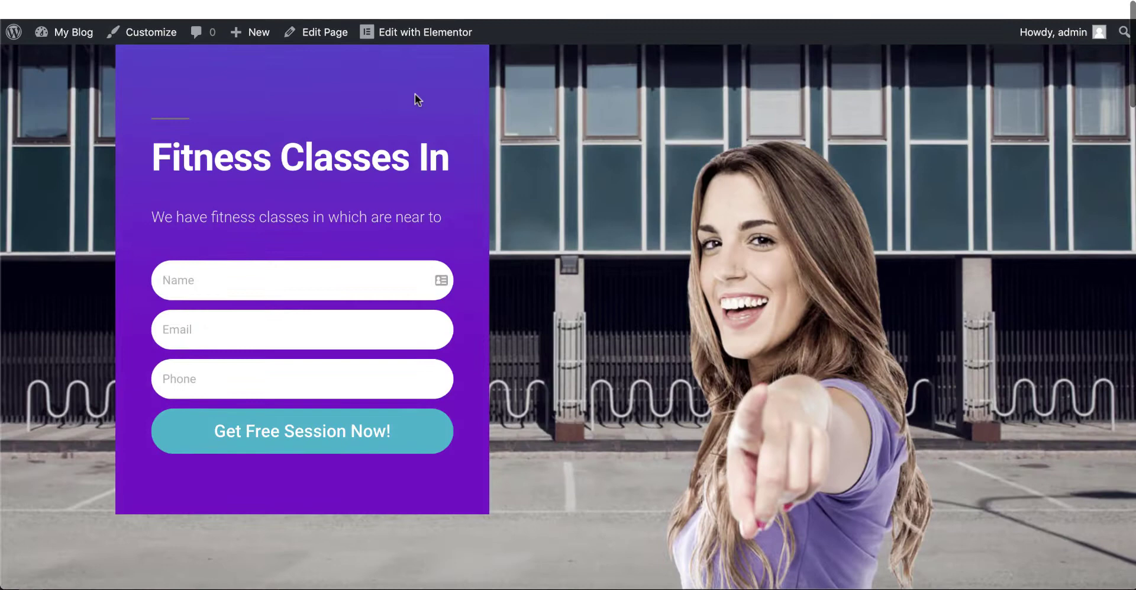
- Create a new Magic Page in the WordPress dashboard and title it "[location]"
mouse_move(65, 32)
left_click(62, 60)
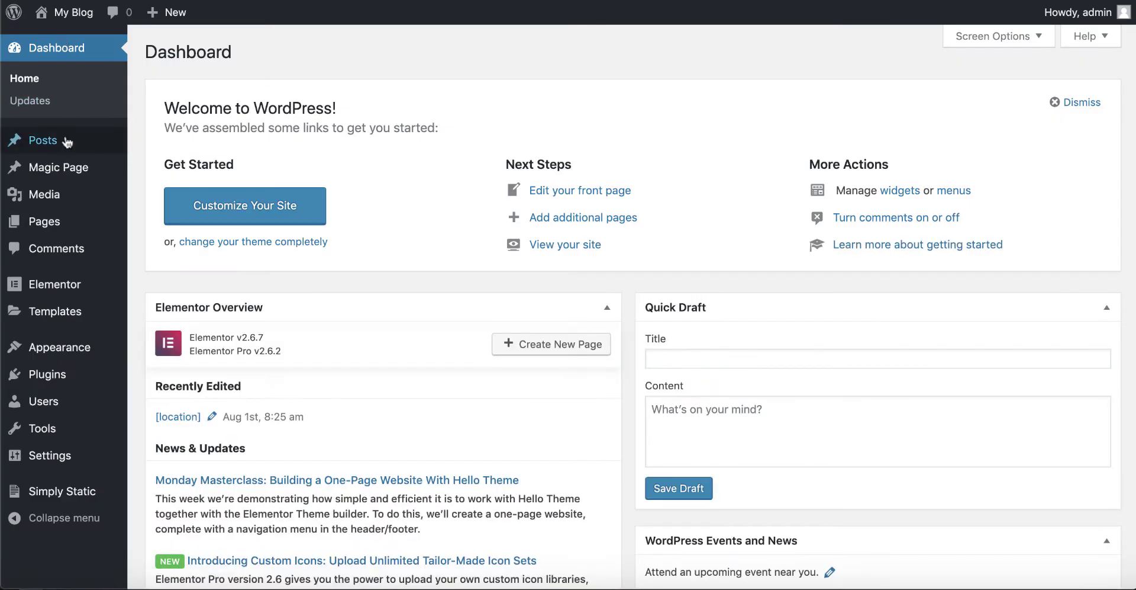
mouse_move(74, 166)
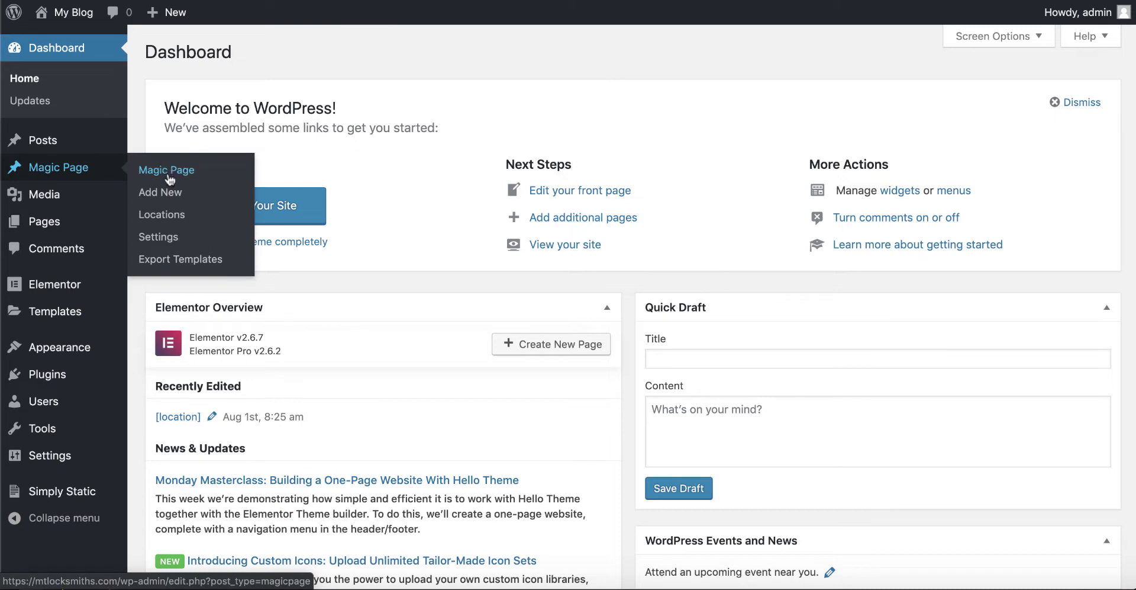
left_click(167, 194)
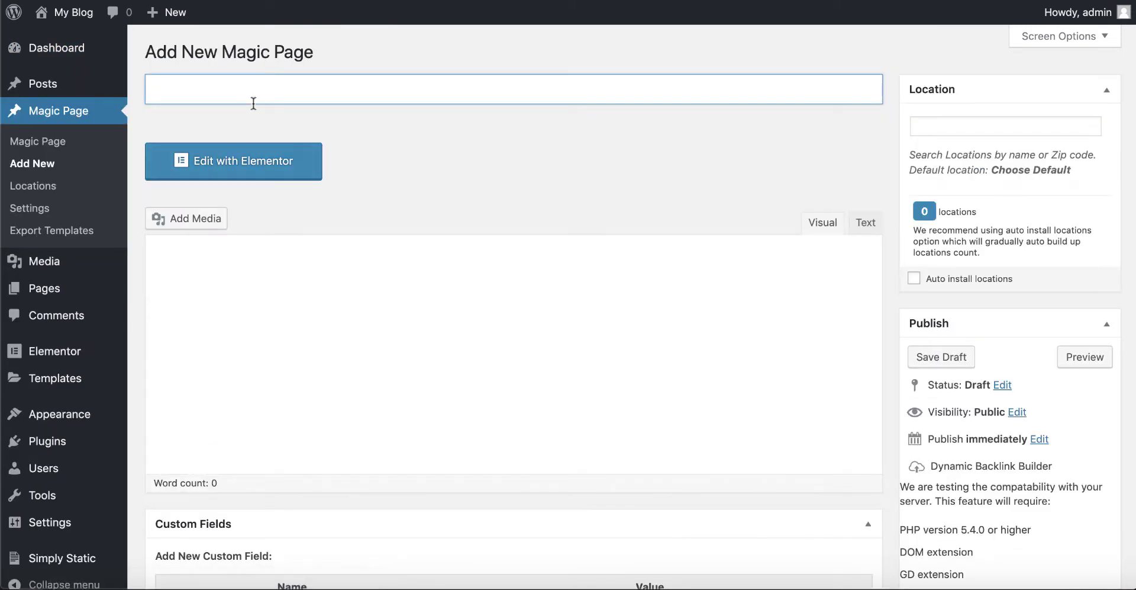
left_click(156, 90)
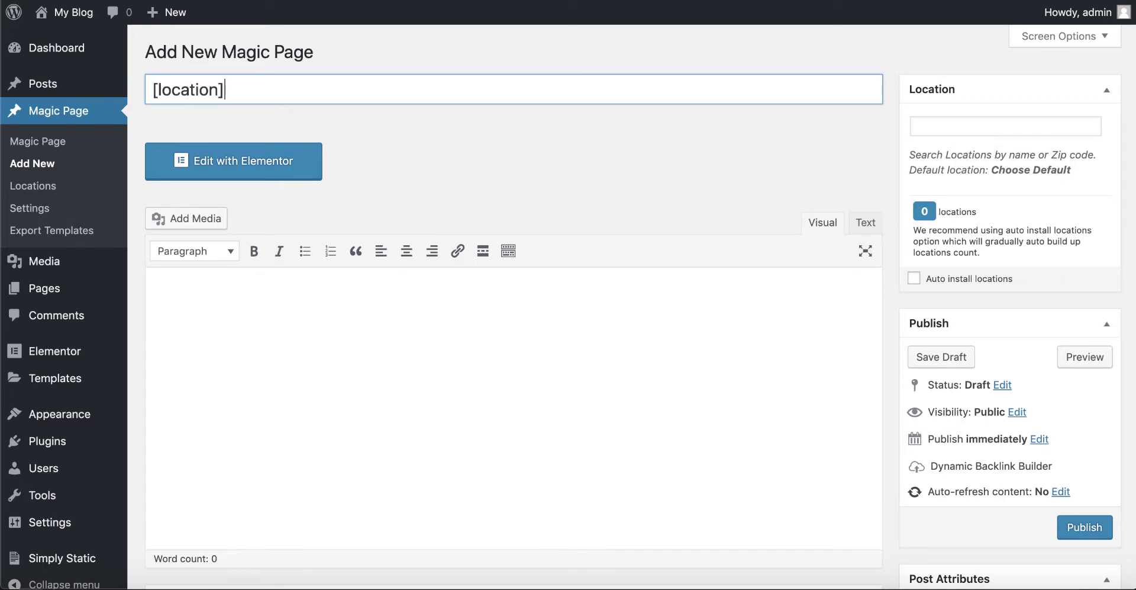
- Add "Manchester, M2 5, North West" as the Magic Page's location and publish it
left_click(922, 125)
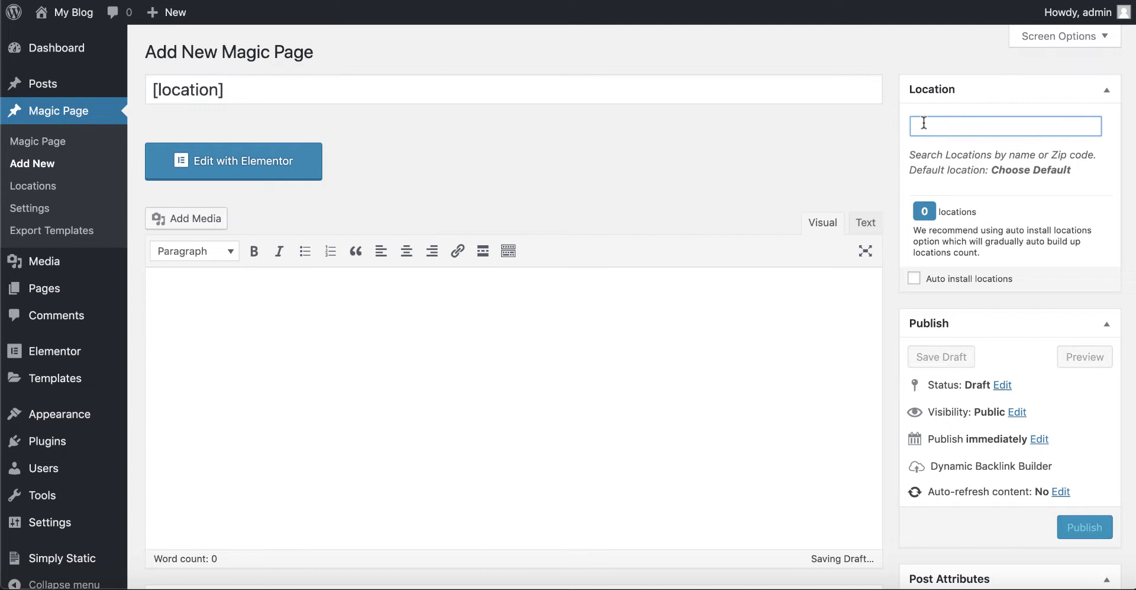
type("manchester")
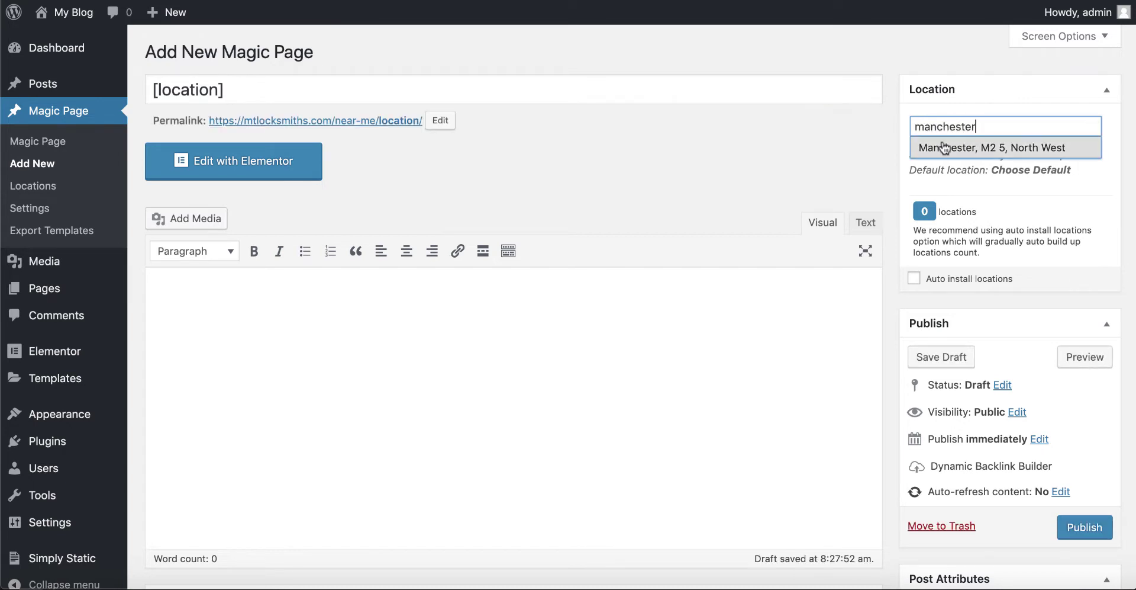
left_click(940, 145)
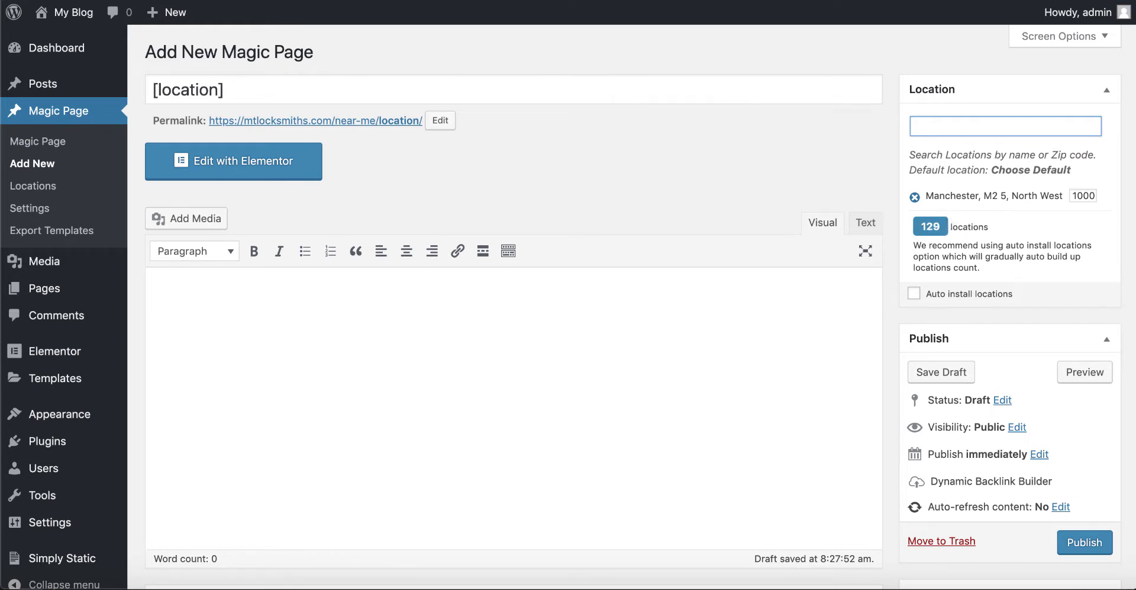
left_click(1071, 544)
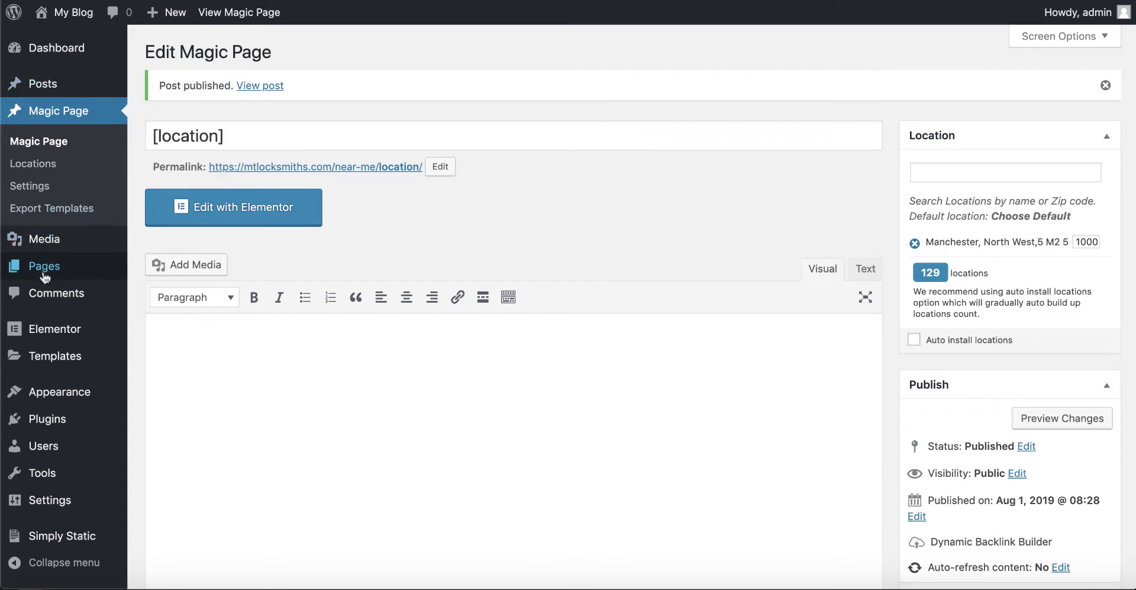
- Open the Manchester front page from the list of all pages for editing in Elementor
mouse_move(44, 276)
left_click(159, 270)
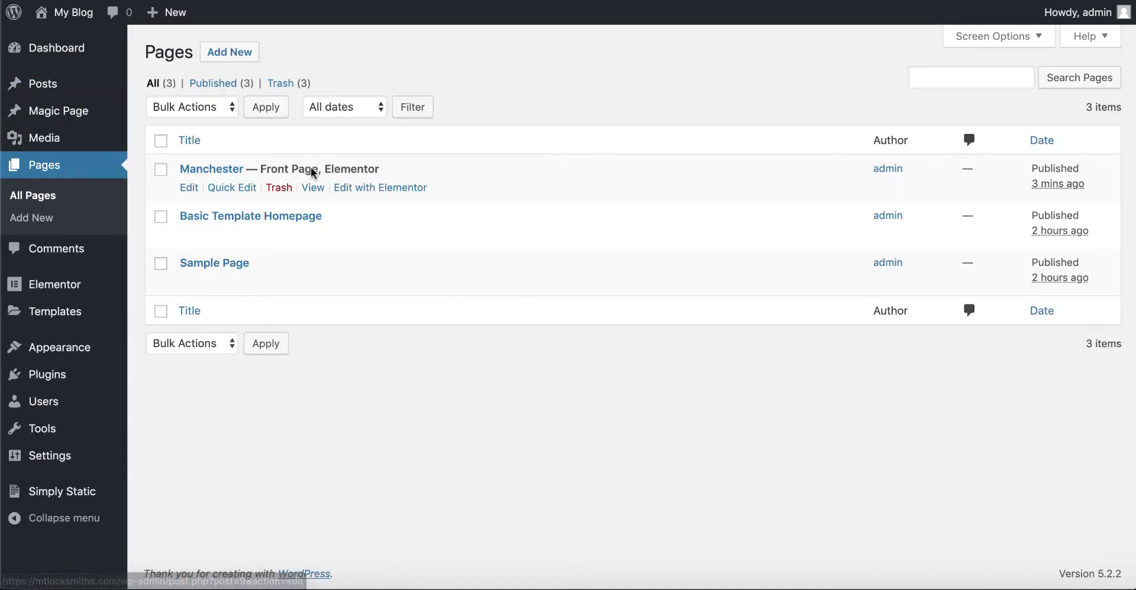
left_click(360, 187)
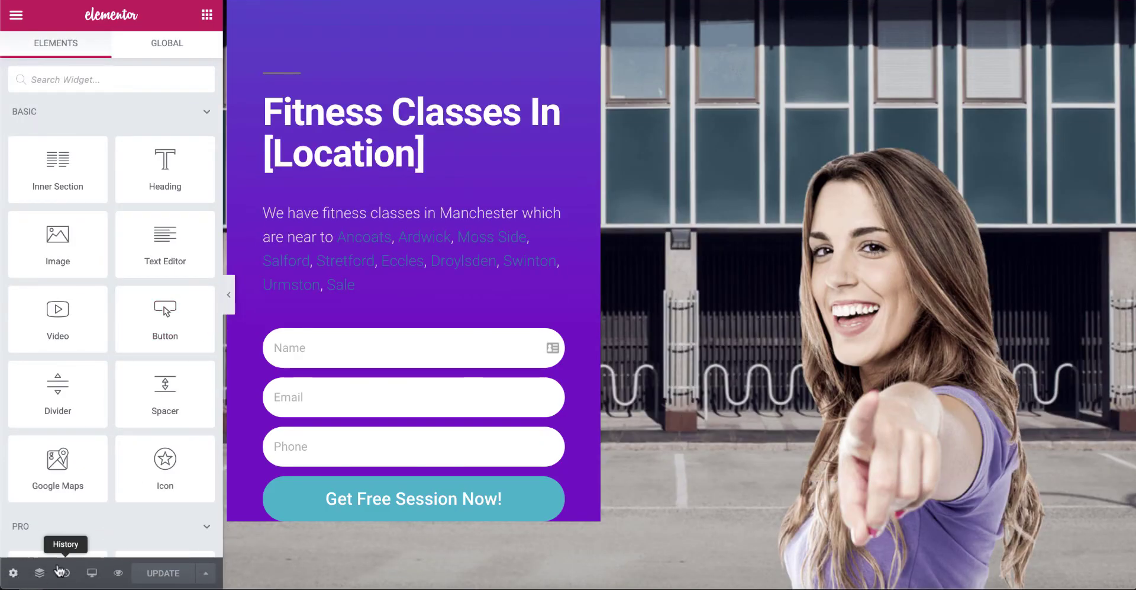
- Save the Manchester page to the Elementor library as a template named "MPP Page" and close the library
left_click(207, 573)
left_click(53, 532)
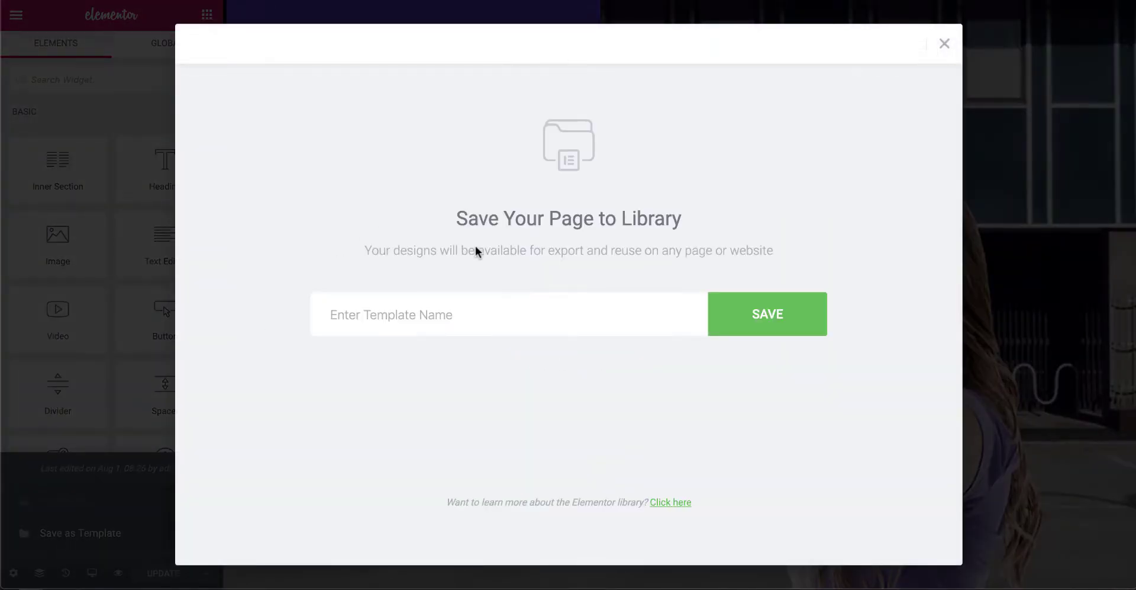
left_click(439, 314)
type("M")
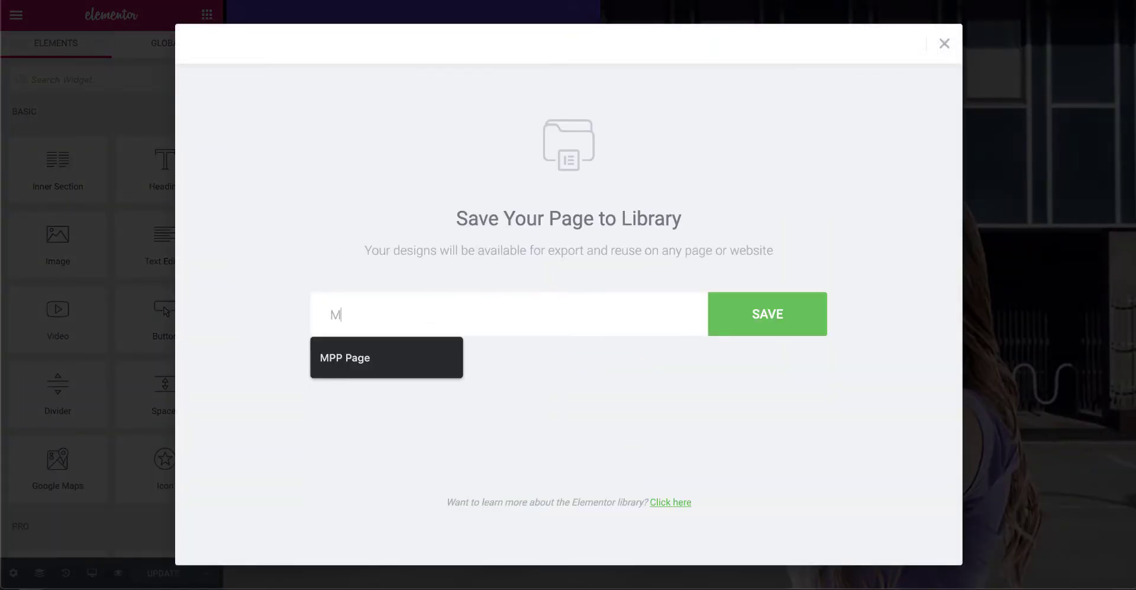
type("PP Page")
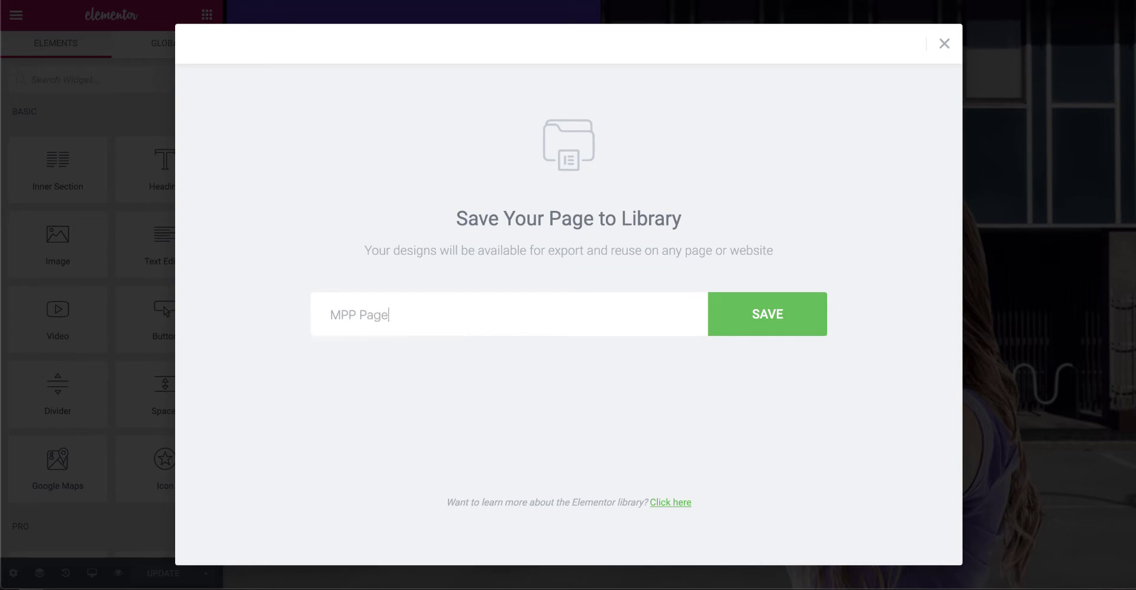
left_click(793, 316)
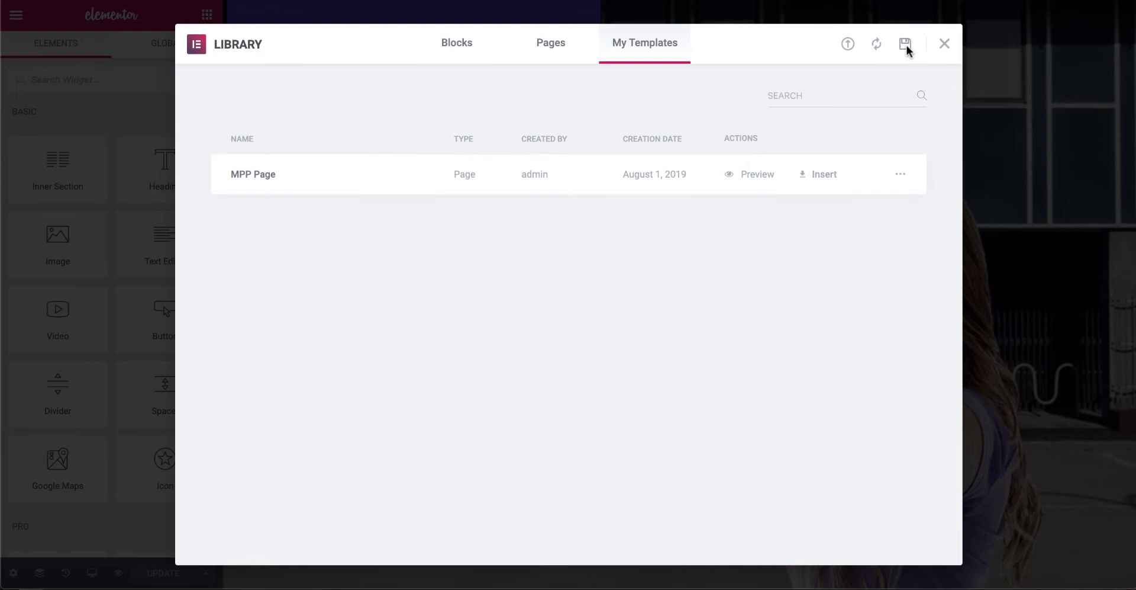
left_click(944, 45)
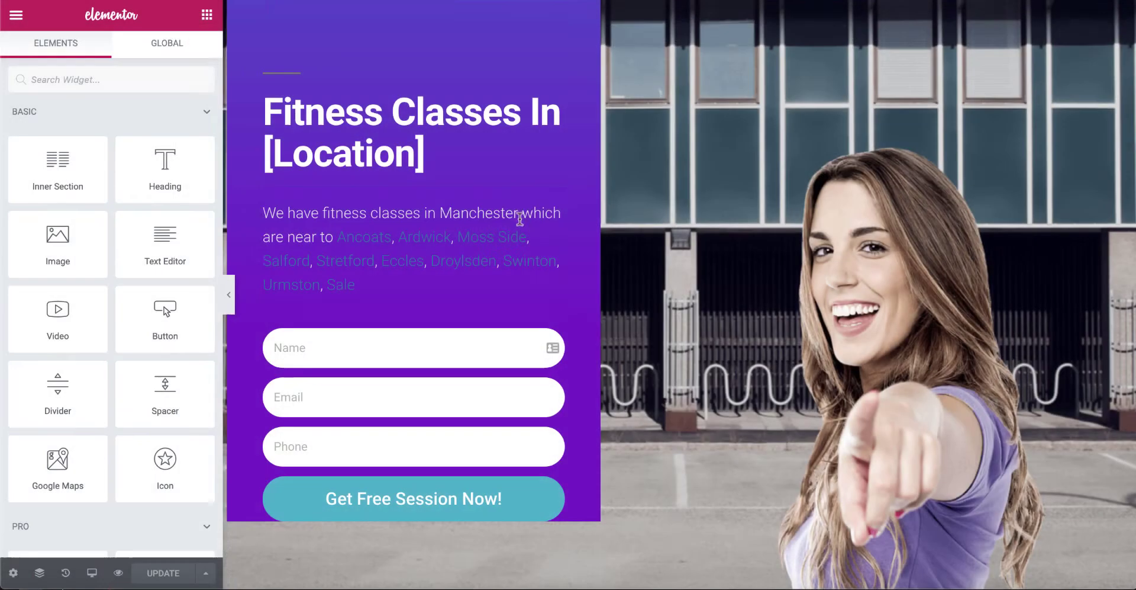
- View the live Manchester page, follow its Droylsden link, and open that location's Magic Page for editing in the dashboard
left_click(17, 15)
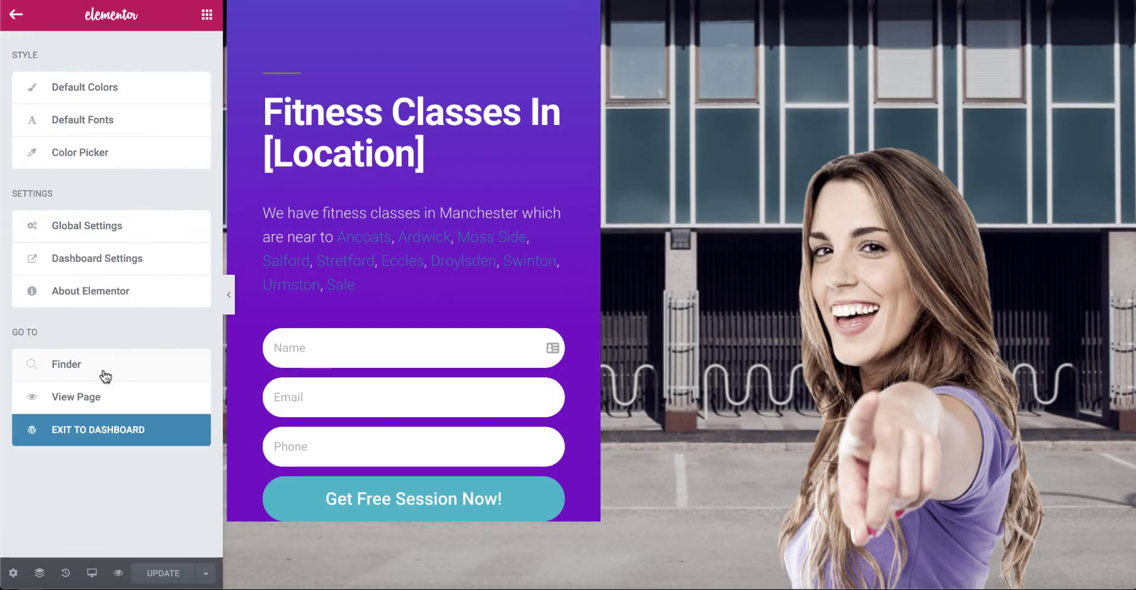
left_click(88, 397)
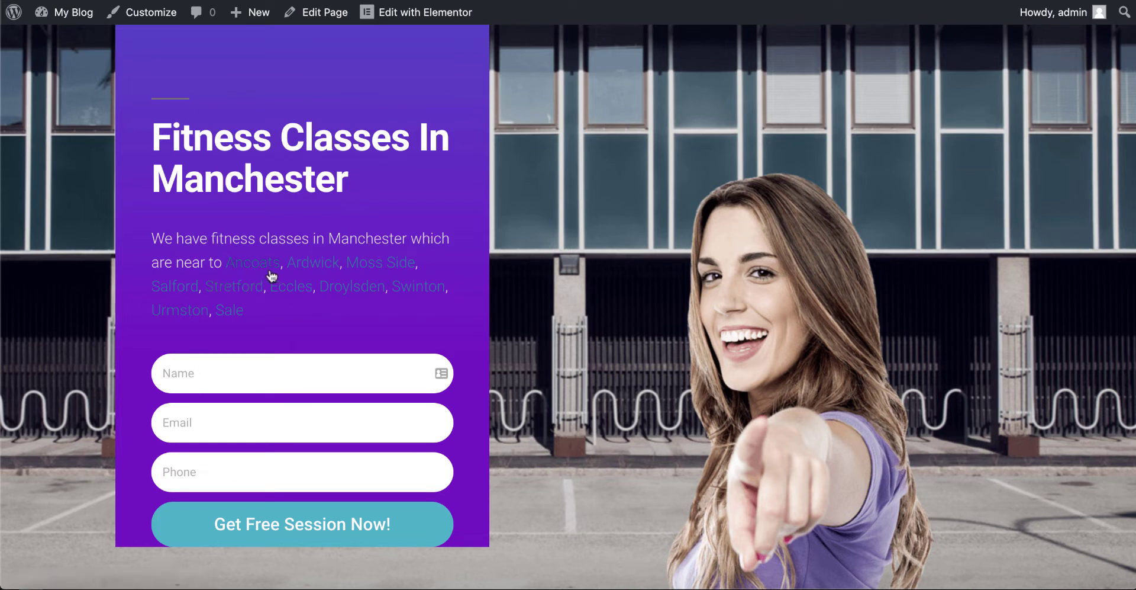
left_click(345, 294)
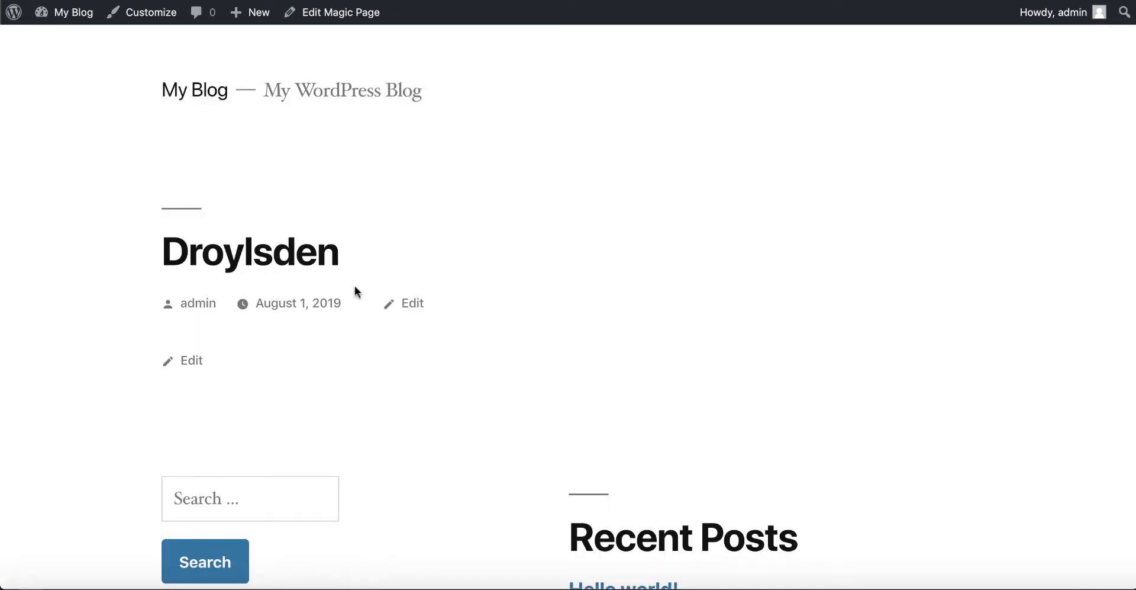
left_click(317, 21)
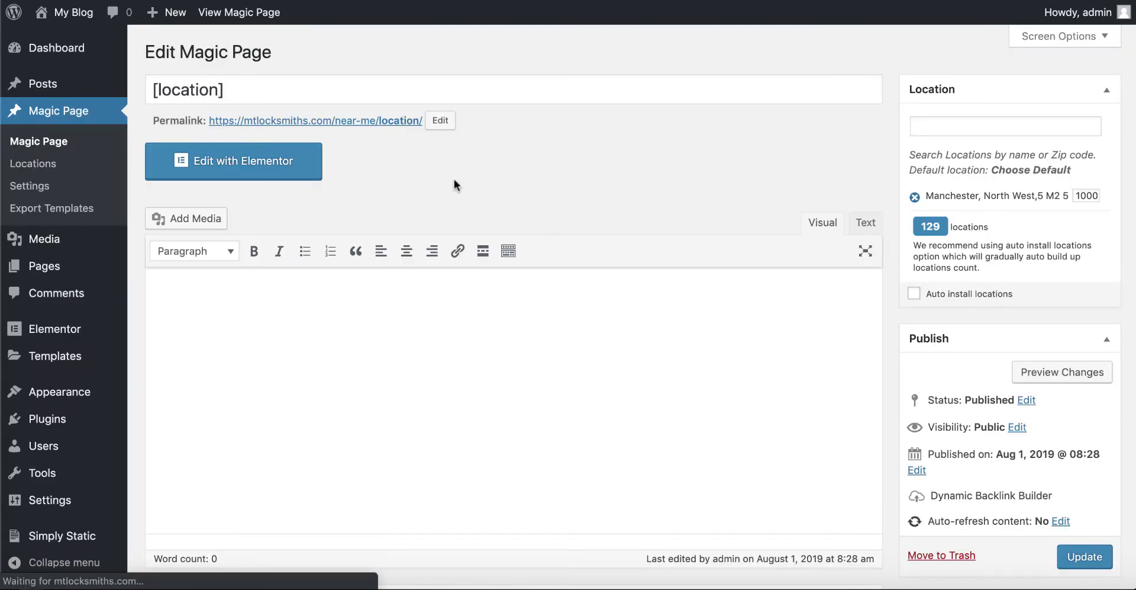
- Open the Magic Page in Elementor and insert the saved "MPP Page" template without importing its document settings
left_click(220, 166)
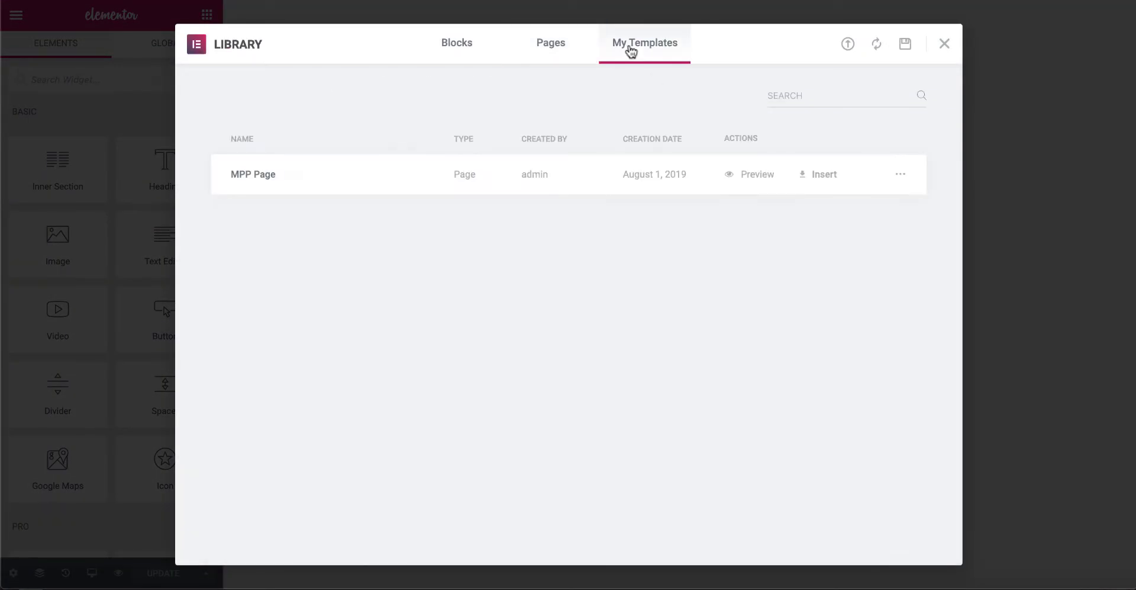
left_click(805, 179)
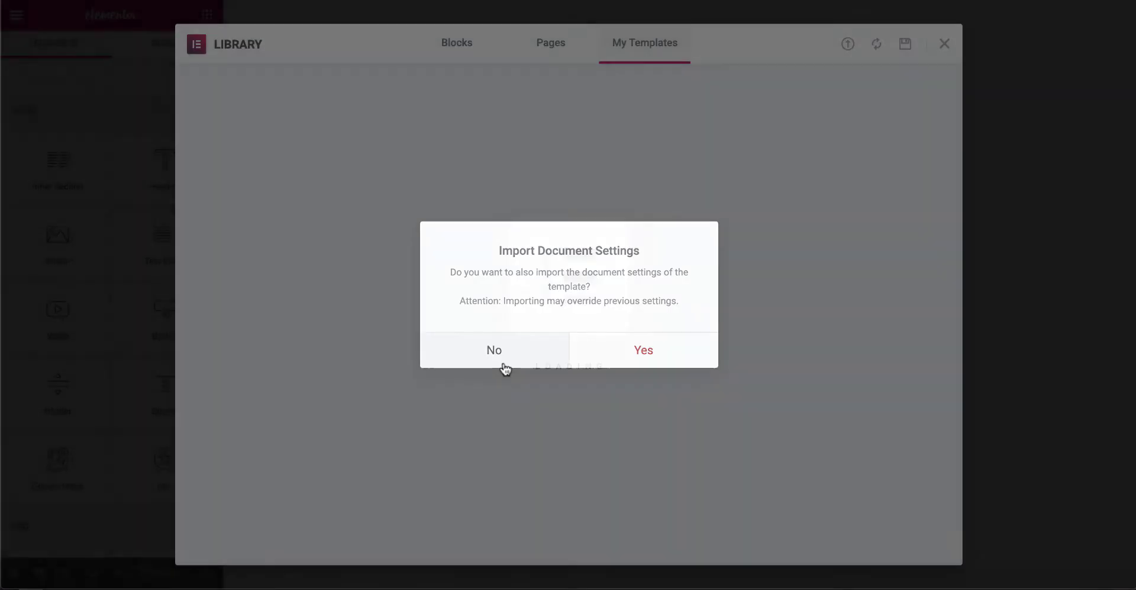
left_click(503, 361)
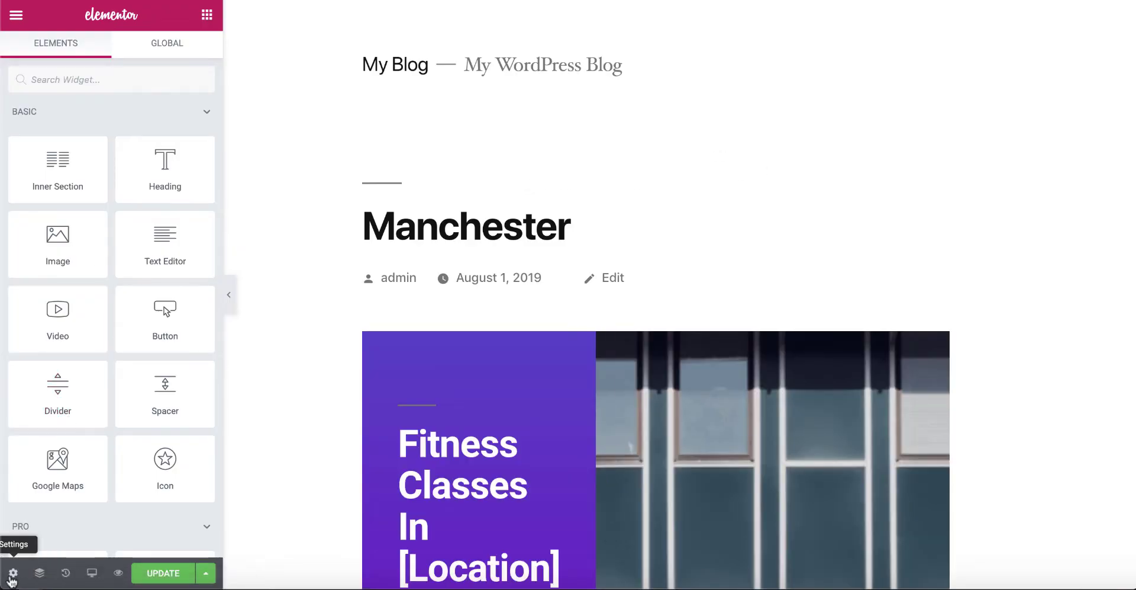
- Set the page layout to Elementor Canvas and update the Magic Page
left_click(13, 572)
left_click(169, 287)
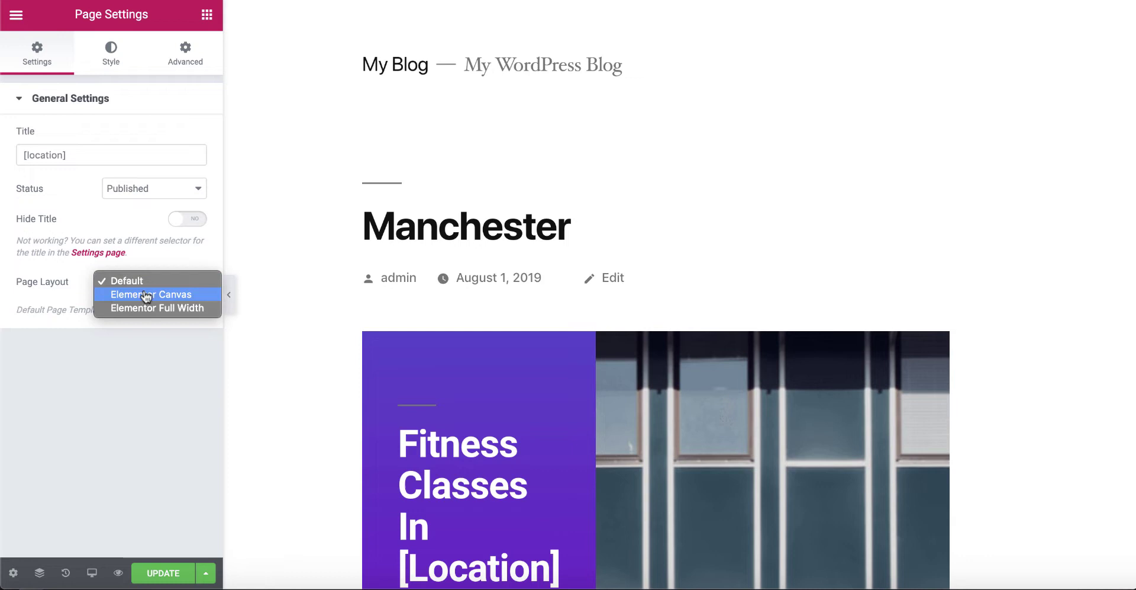
left_click(146, 296)
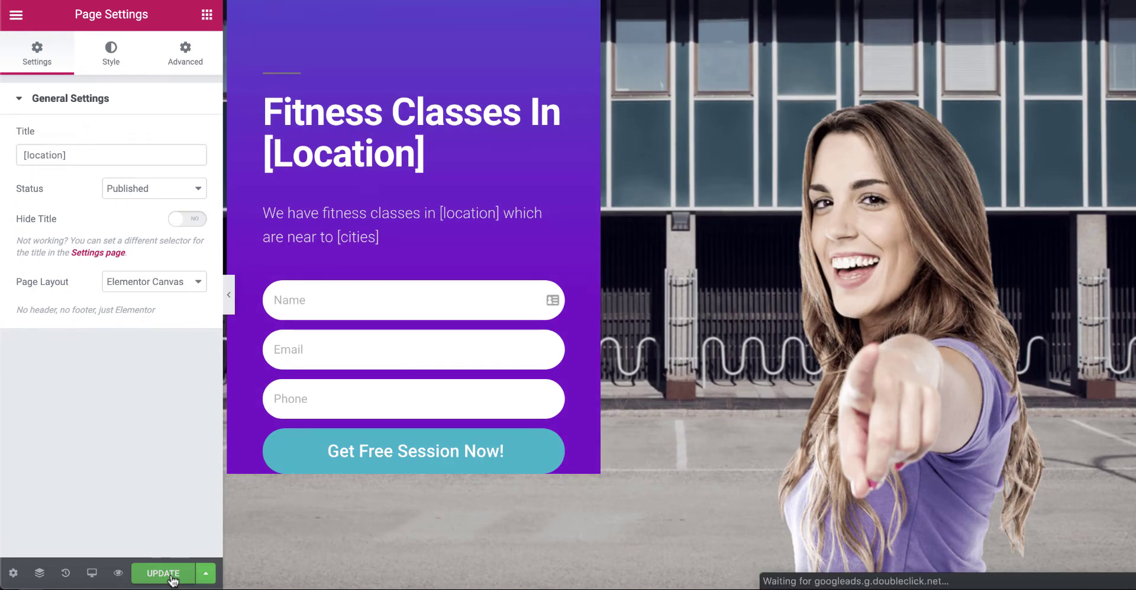
scroll(510, 178, "down", 2)
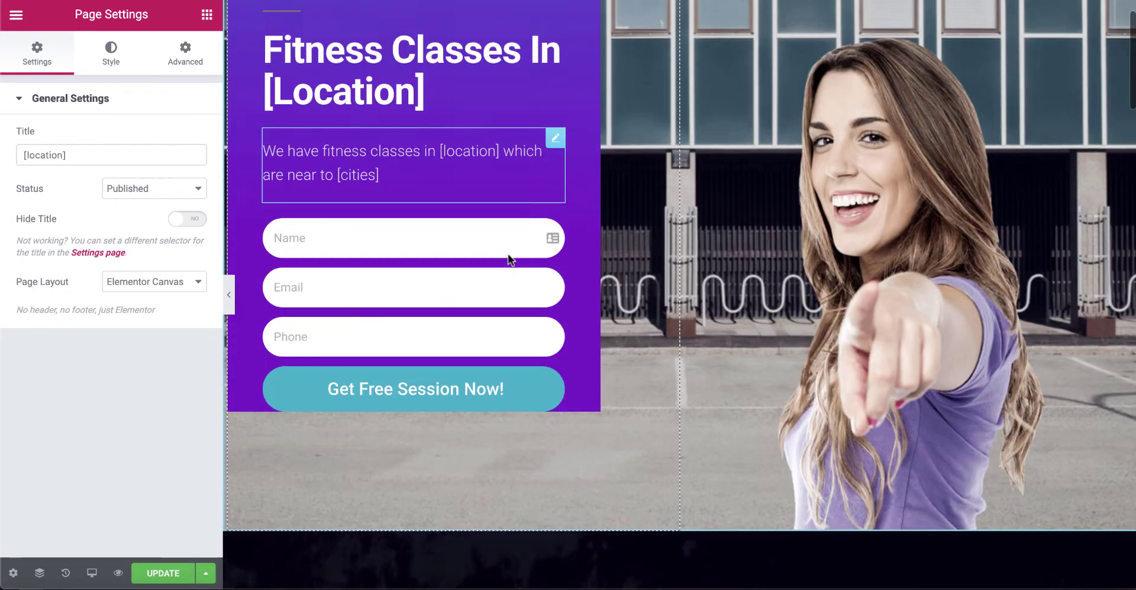
scroll(510, 259, "up", 2)
left_click(163, 573)
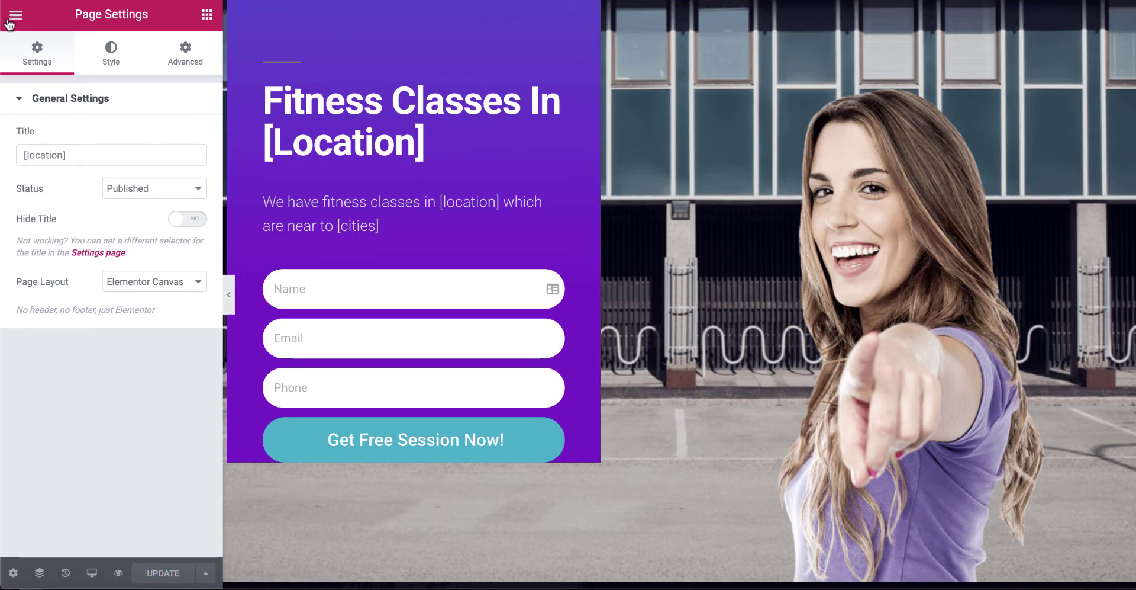
- View the updated Magic Page on the site and reopen it for editing in the WordPress dashboard
left_click(21, 17)
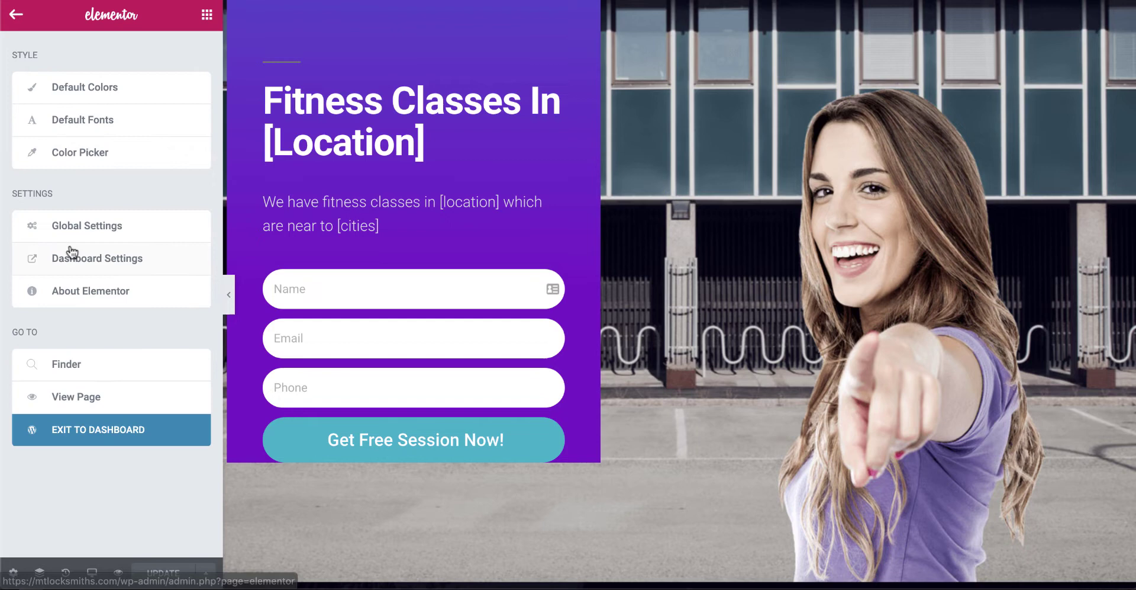
left_click(67, 402)
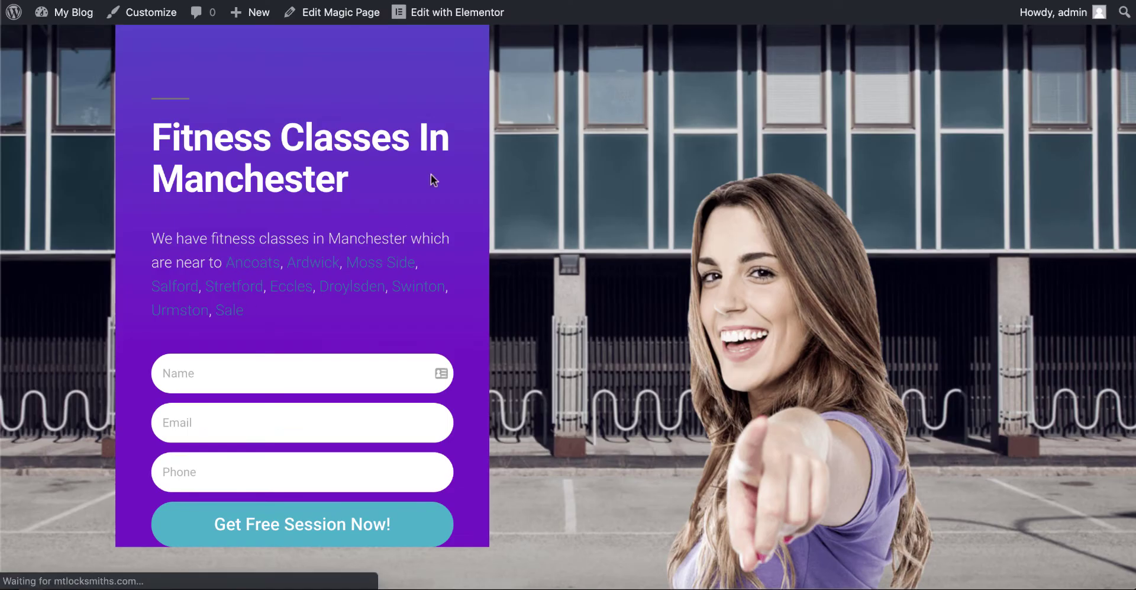
left_click(349, 16)
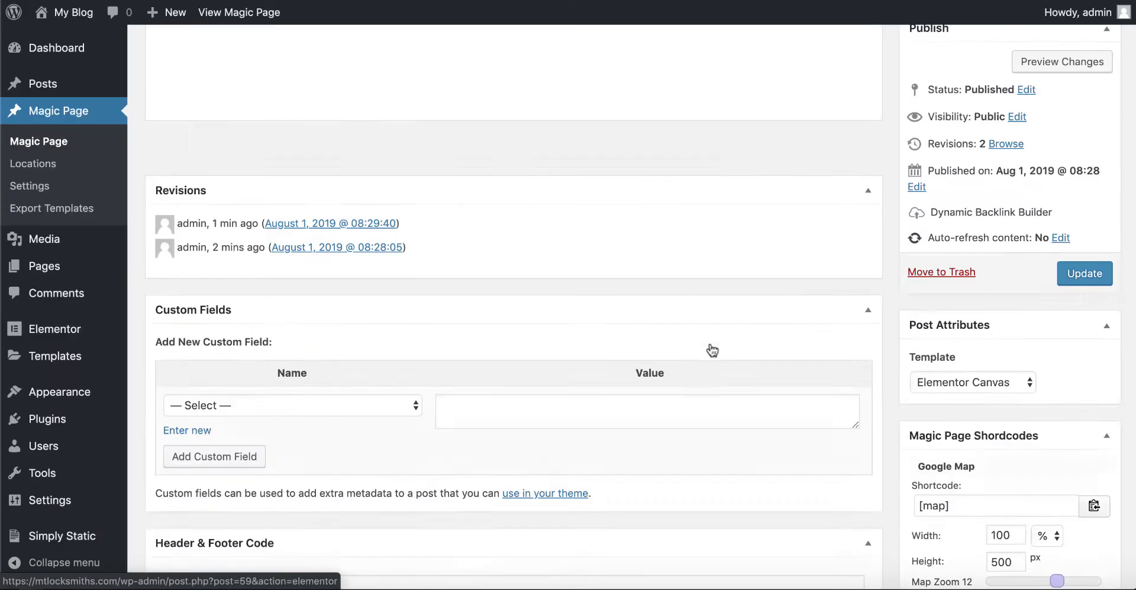
- Set the meta title to "[location] {Auto|Car|Vehicle} Locksmith{s|}" and the meta description to "{Auto|Car|Vehicle} Locksmith{s|} in [location] [county] [region] [zip] [country] [cities type="csvt"]"
scroll(712, 350, "down", 14)
scroll(711, 343, "up", 1)
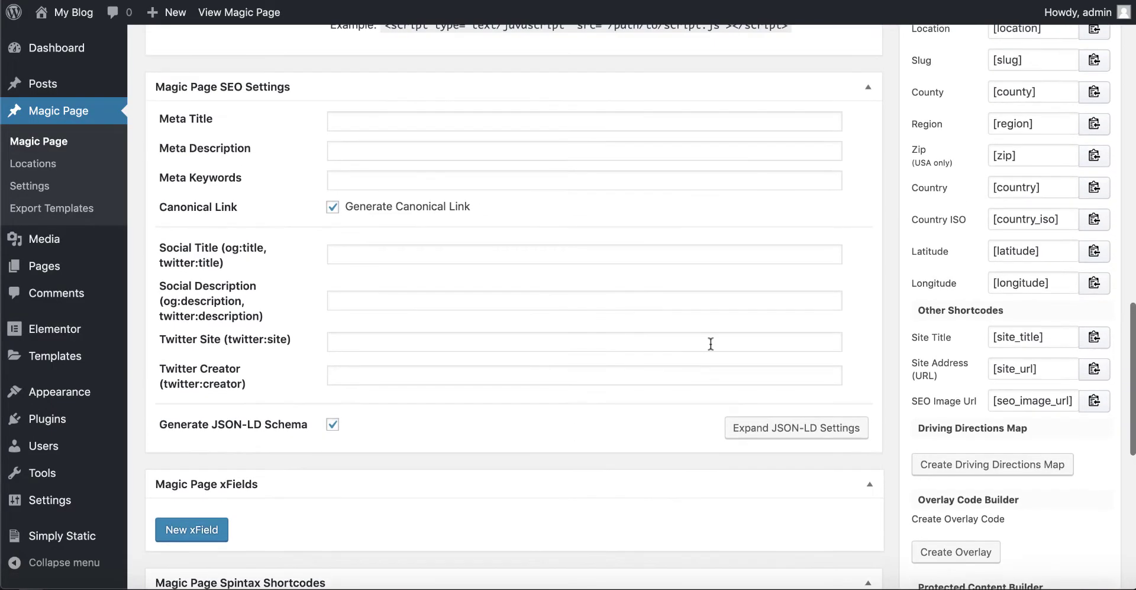
left_click(369, 118)
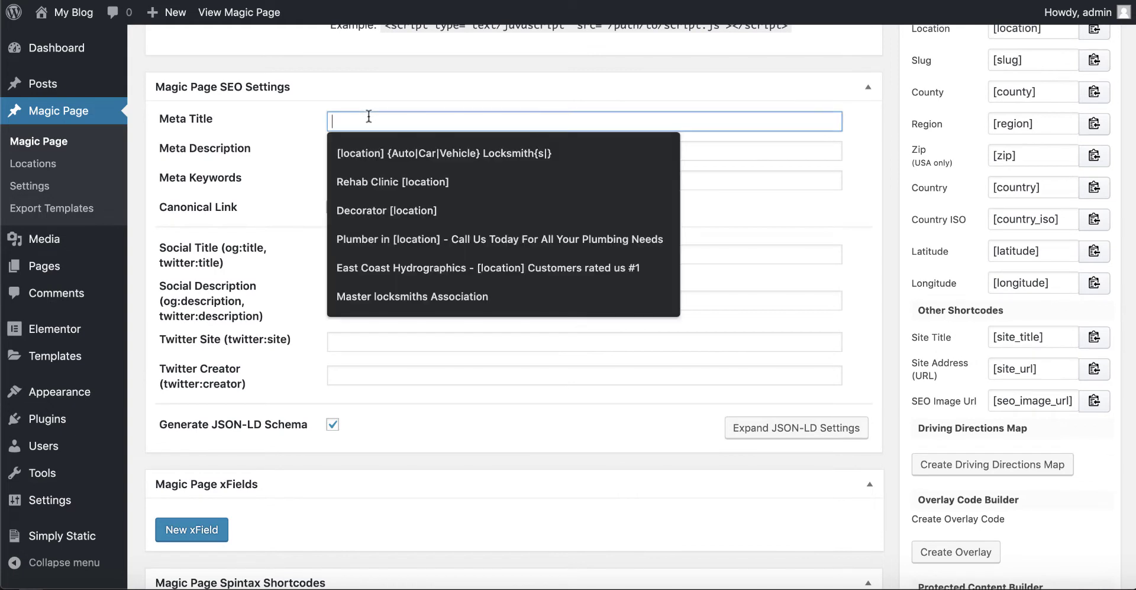
left_click(412, 149)
left_click(365, 154)
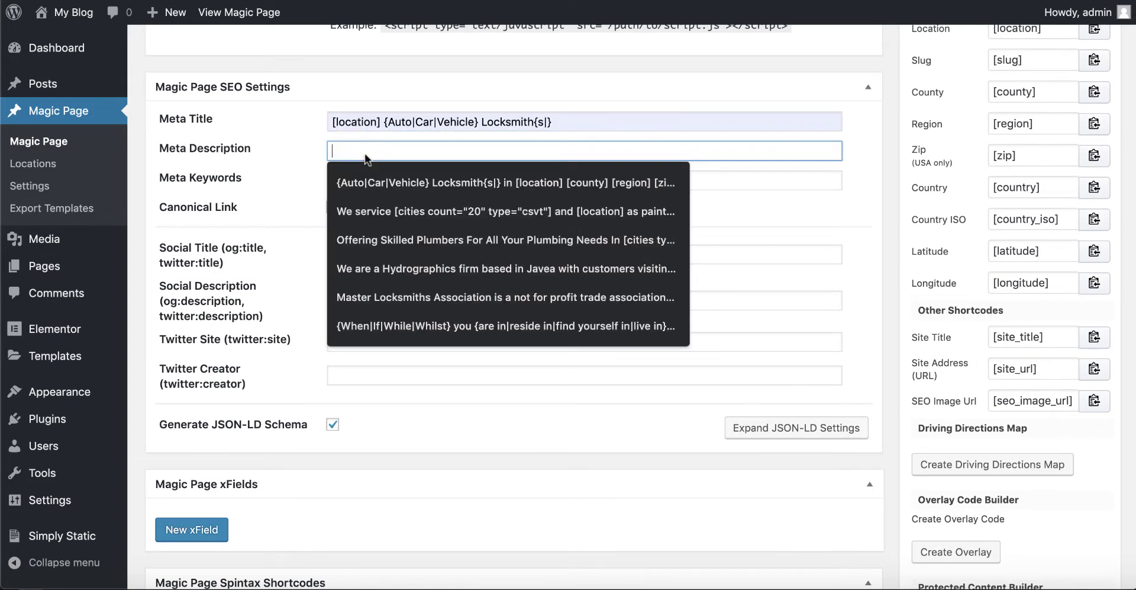
left_click(376, 173)
- Set the social title to "[location] {Auto|Car|Vehicle} Locksmith{s|}" and the social description to "{Auto|Car|Vehicle} Locksmith{s|} in [location] [county] [region] [zip] [country] [cities type="csvt"]"
left_click(363, 250)
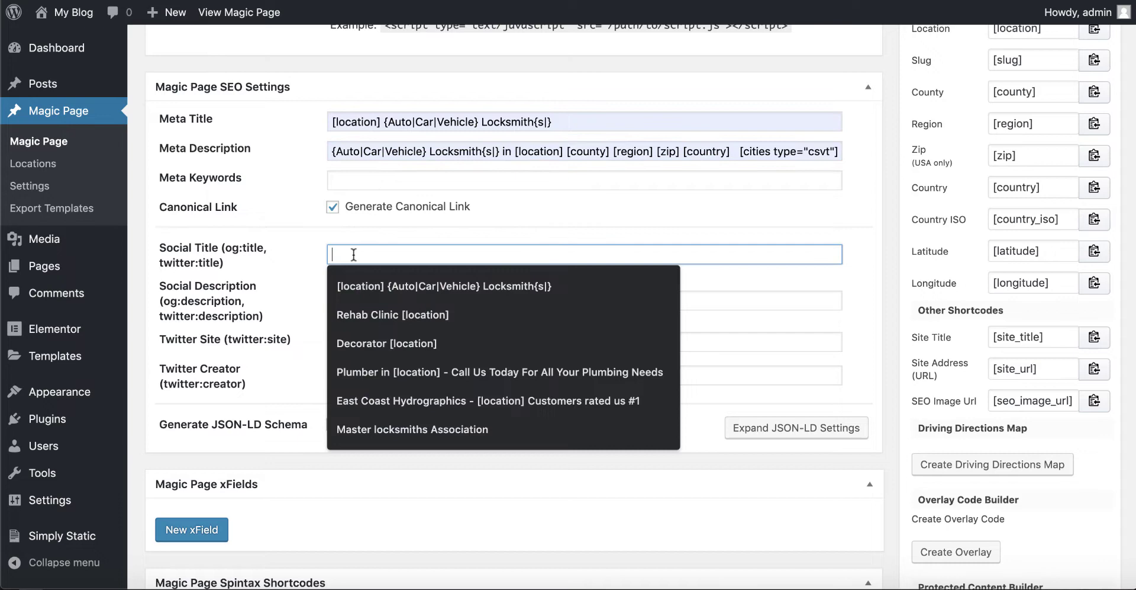
left_click(381, 289)
left_click(370, 302)
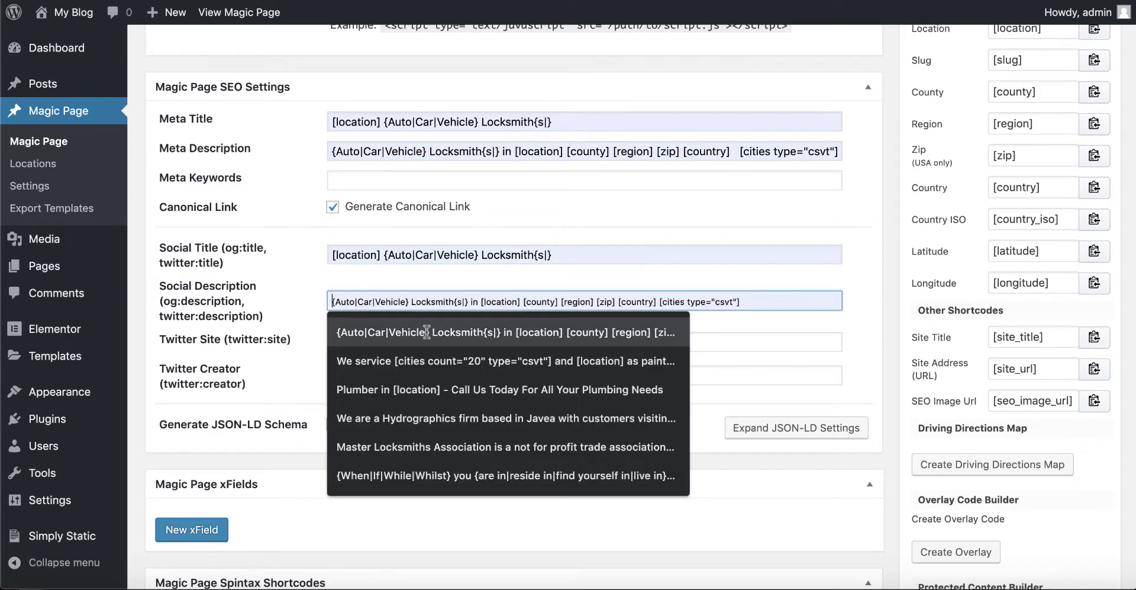
left_click(421, 330)
- Expand the JSON-LD schema settings and set the business type to Health Club under Sports Activities
scroll(550, 293, "down", 3)
scroll(551, 293, "down", 2)
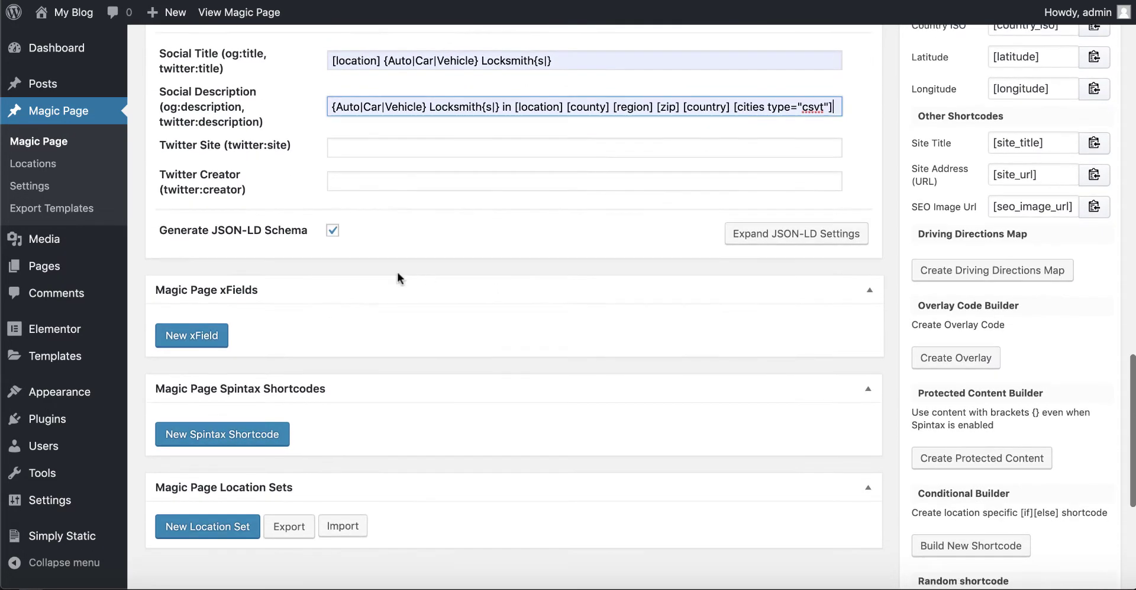
left_click(753, 237)
scroll(521, 259, "down", 3)
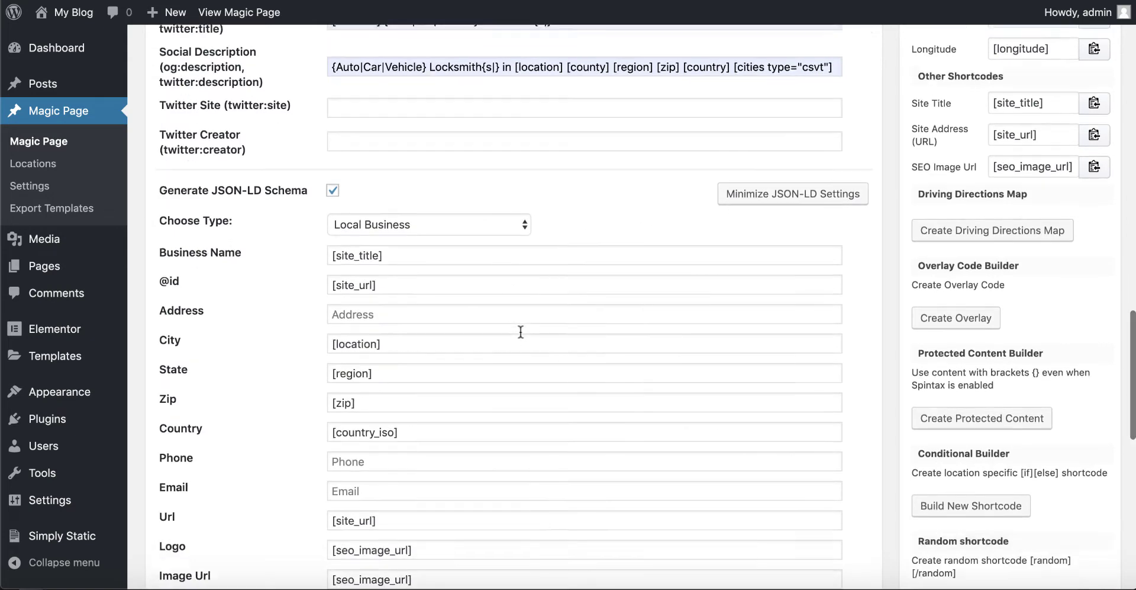
left_click(503, 172)
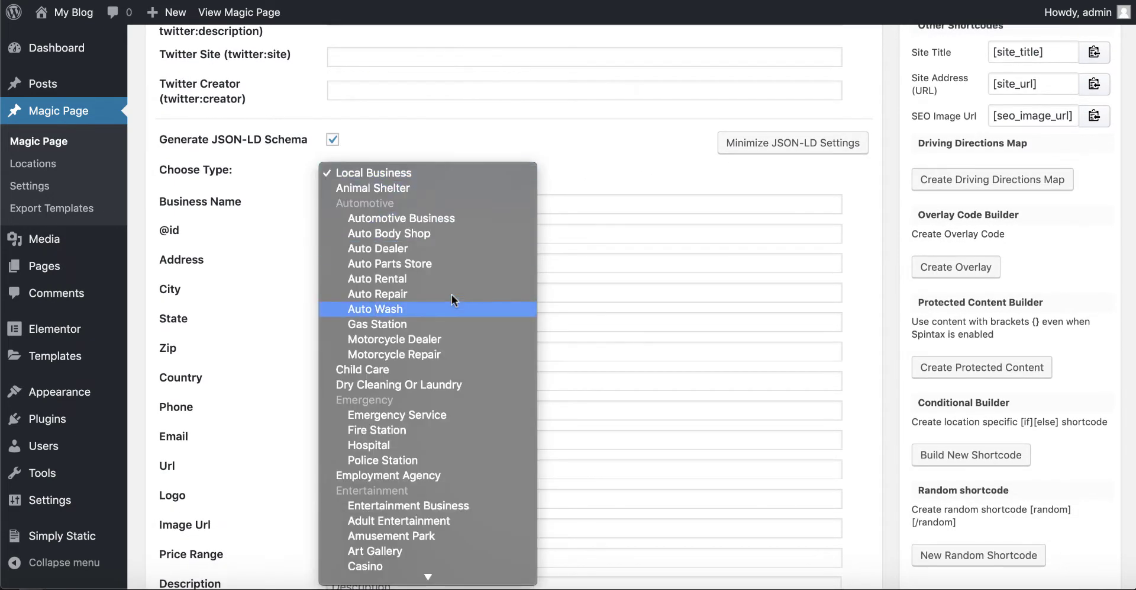
scroll(471, 402, "down", 5)
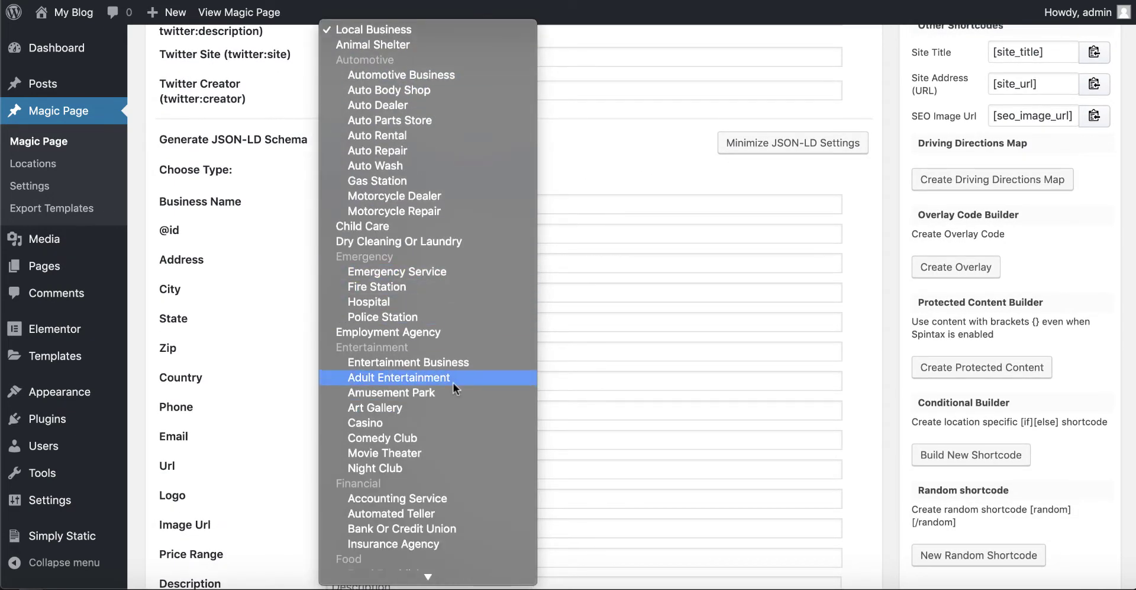
scroll(453, 382, "down", 5)
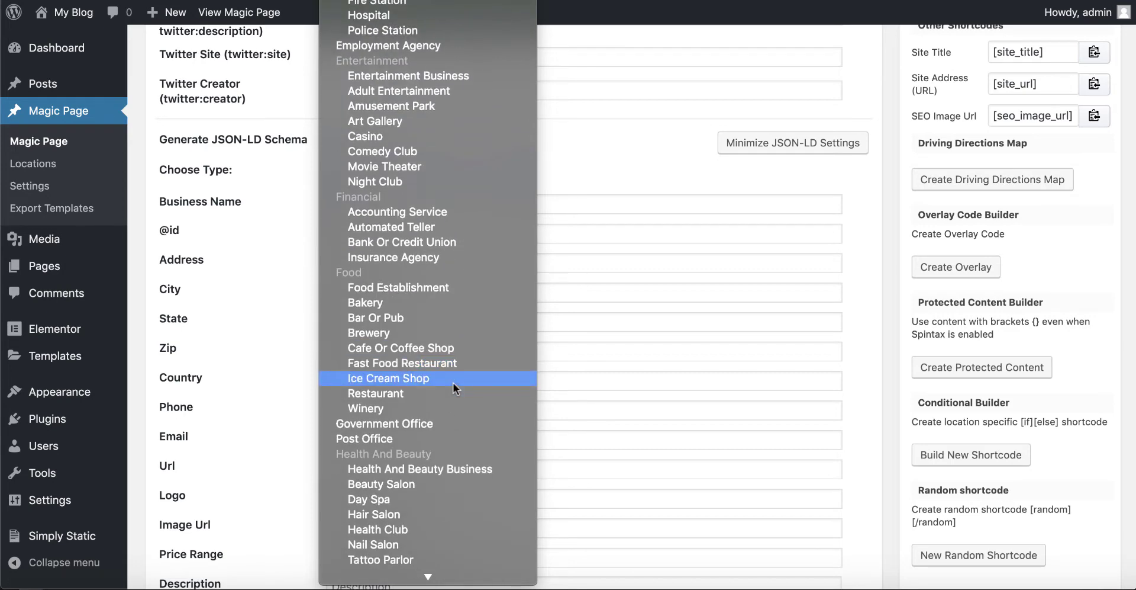
scroll(428, 395, "down", 2)
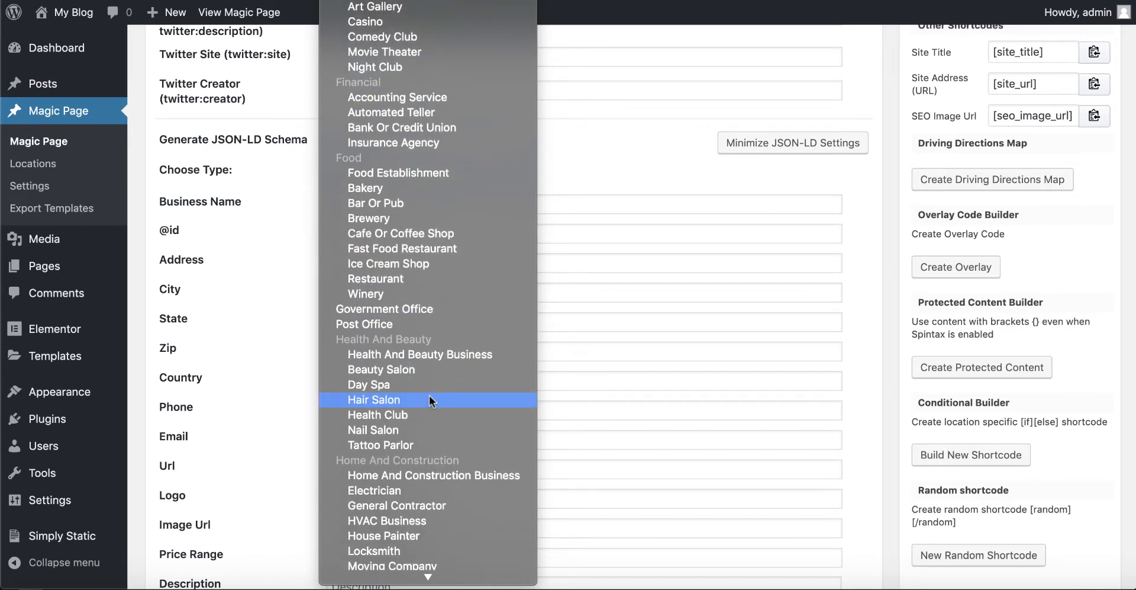
scroll(428, 395, "down", 1)
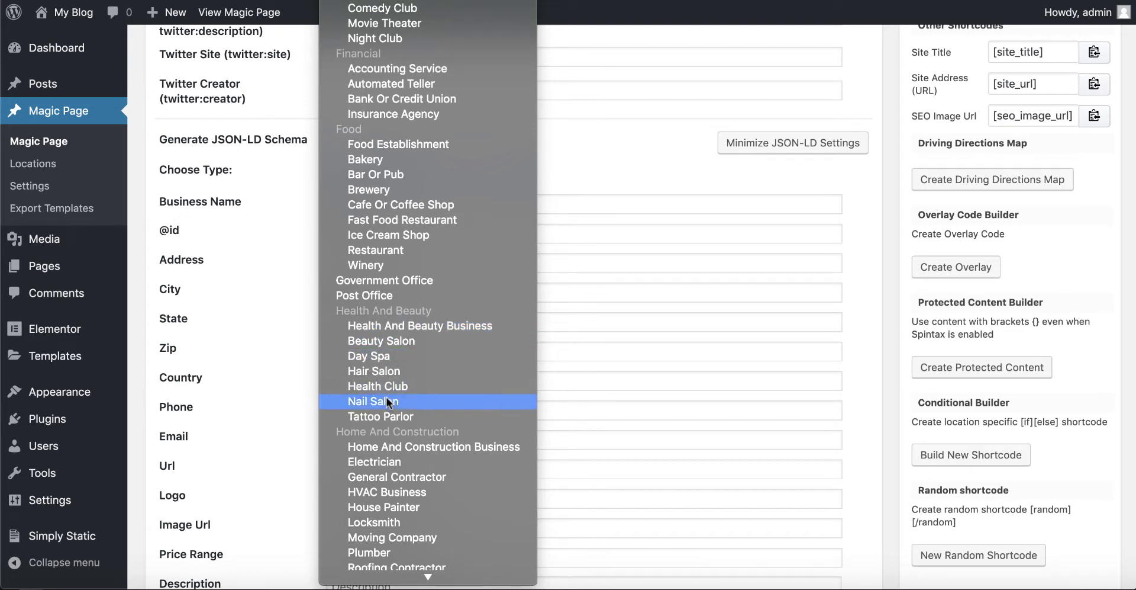
scroll(469, 332, "down", 3)
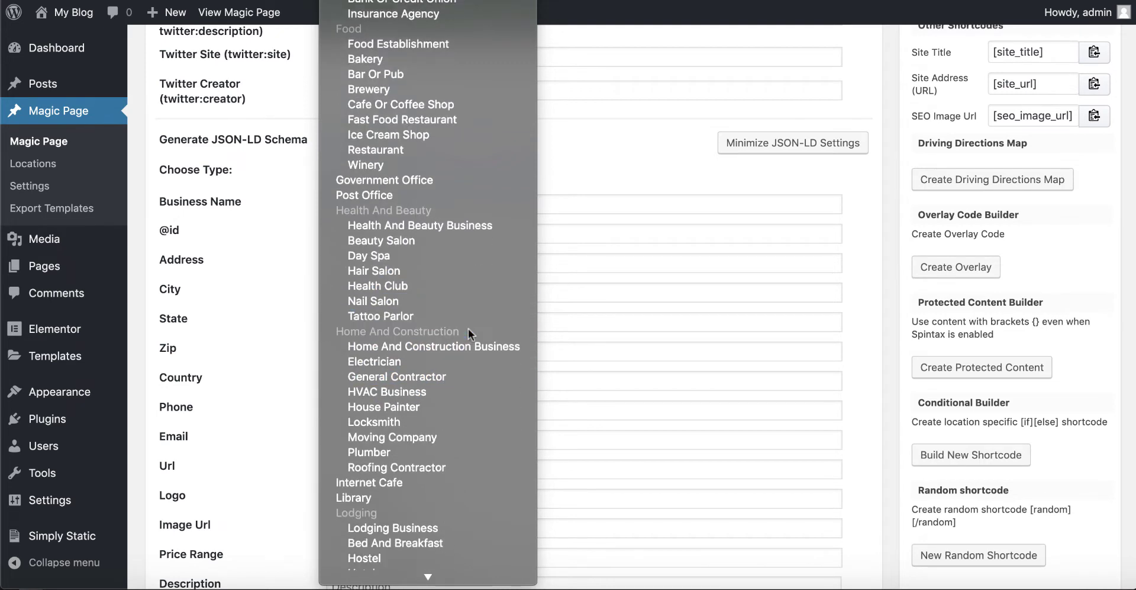
scroll(467, 332, "down", 13)
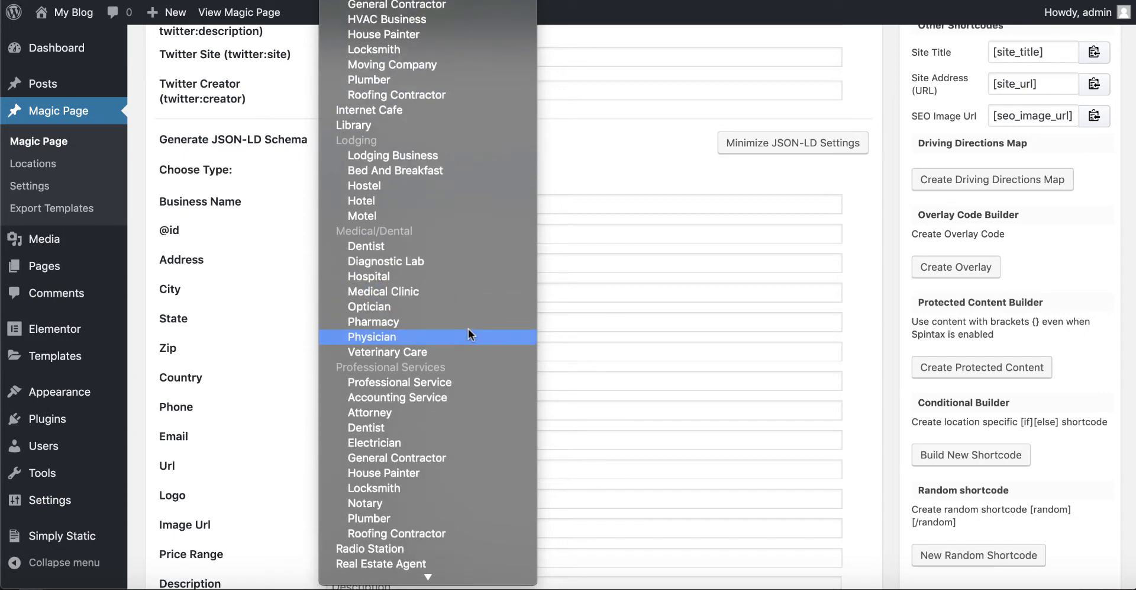
scroll(468, 334, "down", 10)
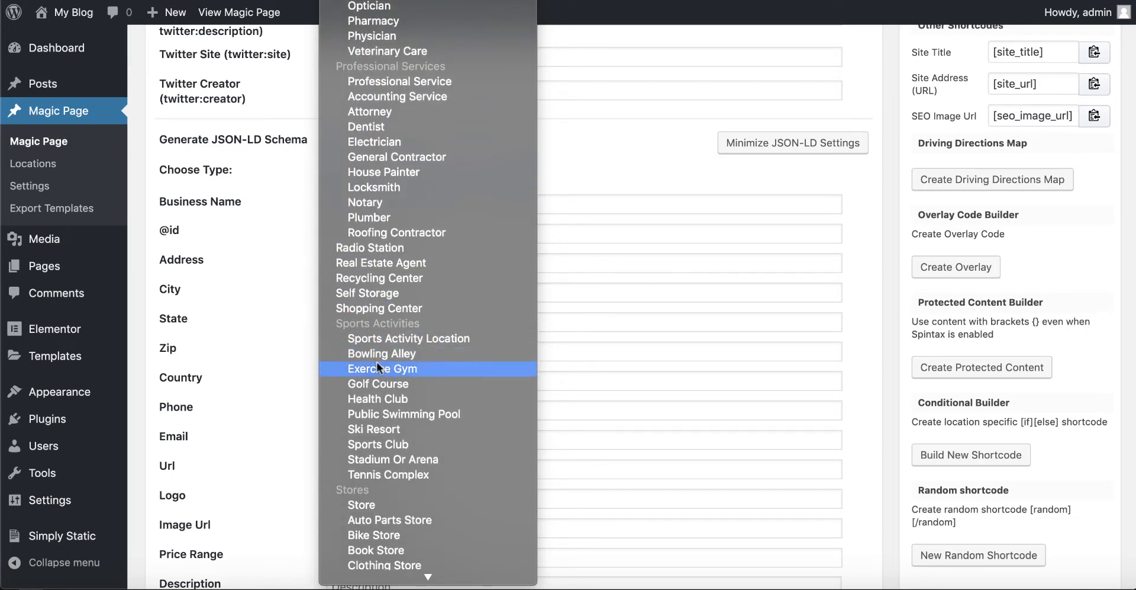
left_click(377, 399)
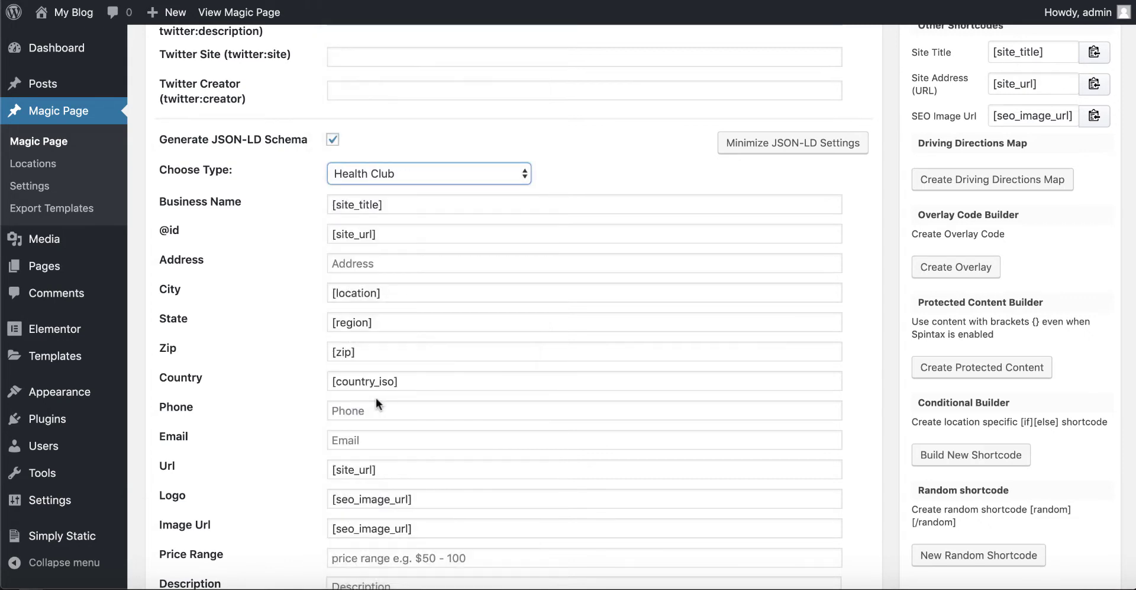
- Set the schema's business name to "[location] fitness classes" and copy that text
triple_click(400, 208)
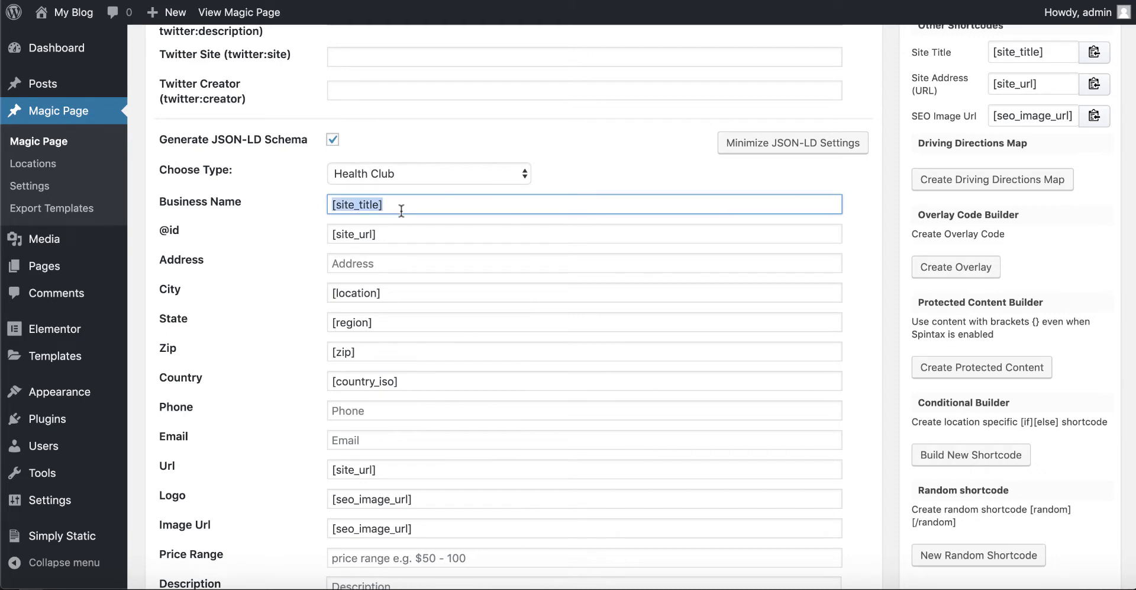
type("[location")
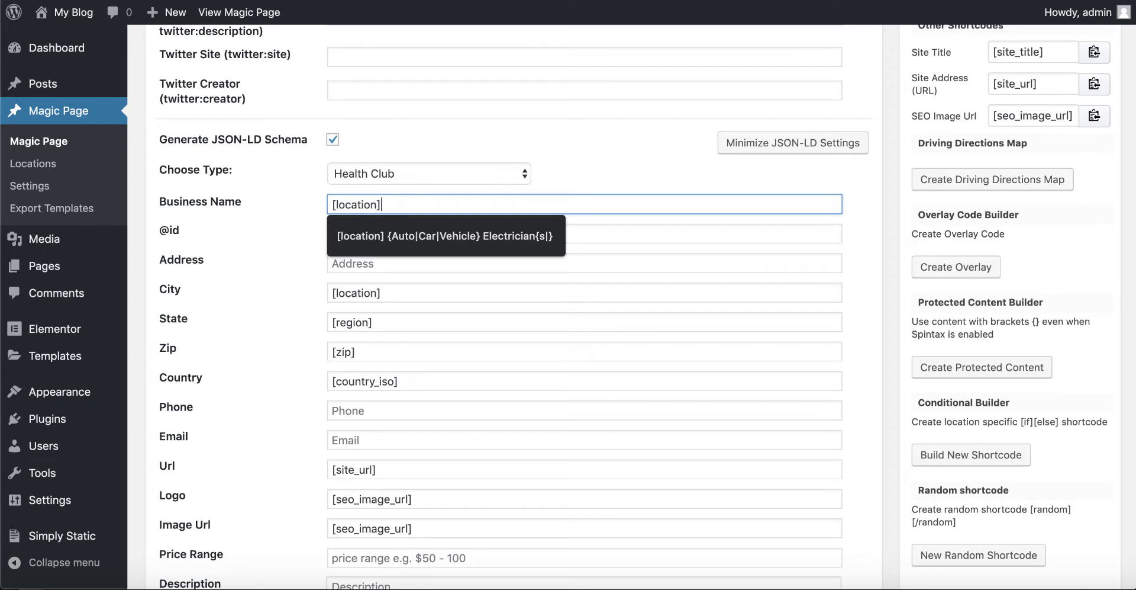
type("] fitness classes")
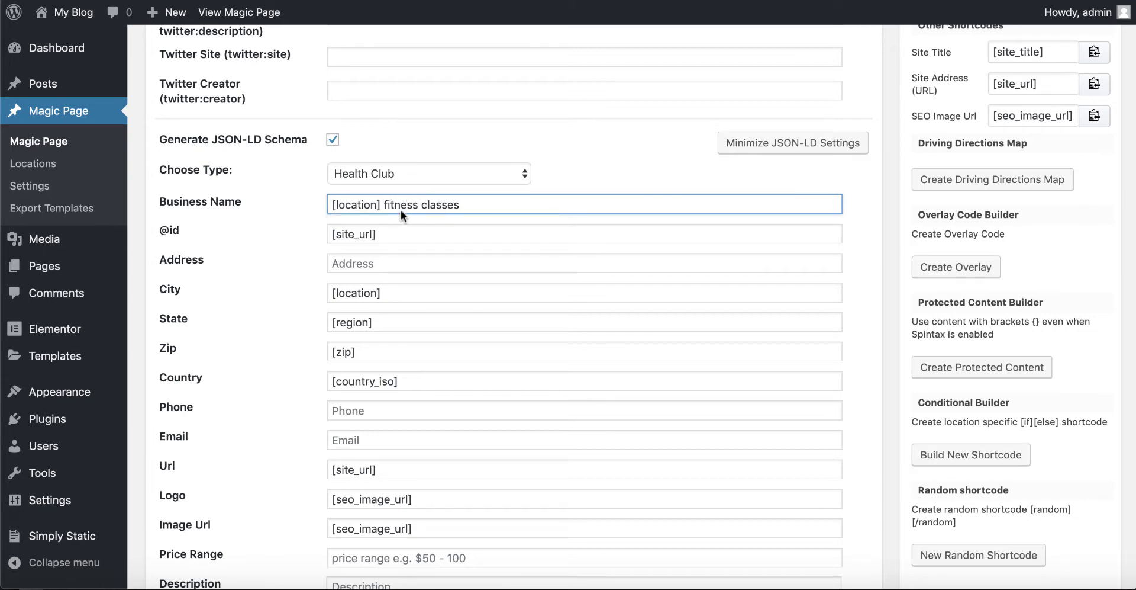
triple_click(380, 204)
key("ctrl+c")
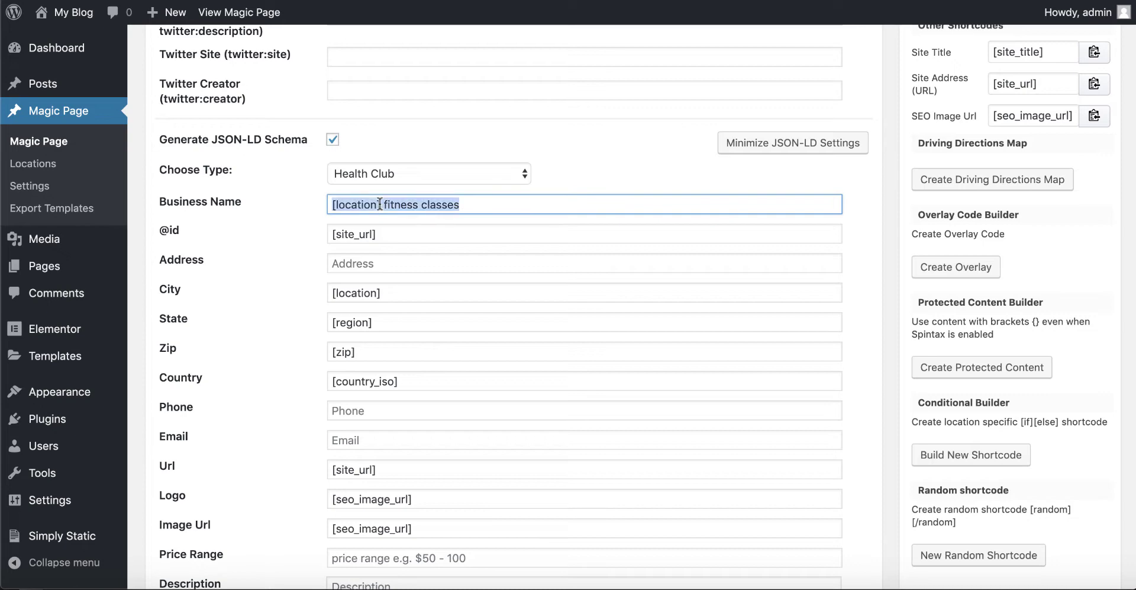
- Replace the social title and the meta title with the copied text "[location] fitness classes"
scroll(409, 177, "up", 5)
triple_click(418, 160)
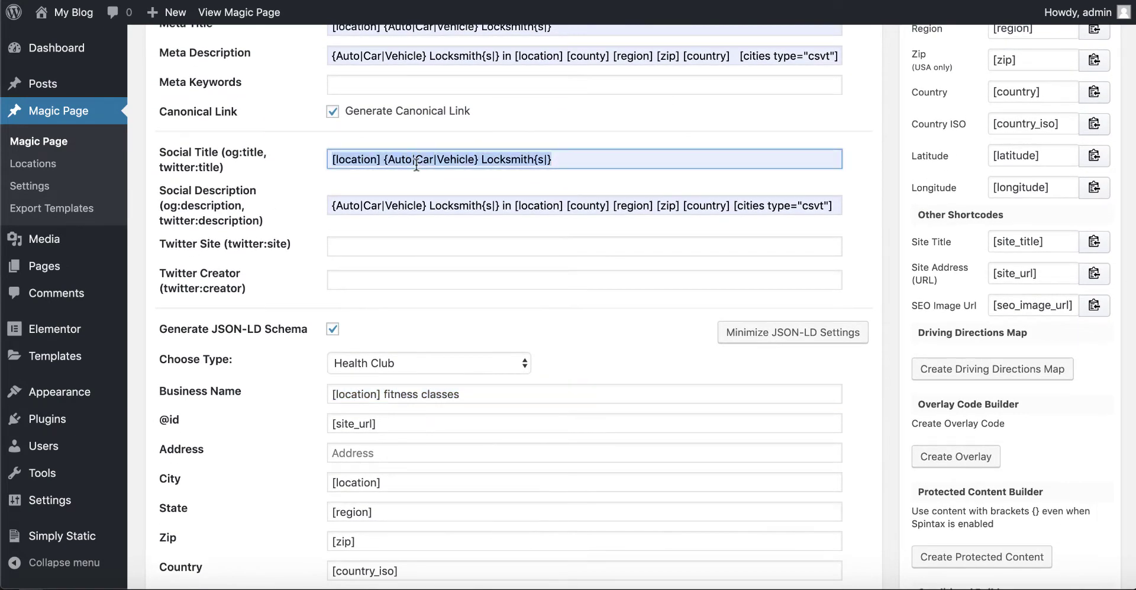
key("ctrl+v")
scroll(417, 165, "up", 3)
triple_click(395, 129)
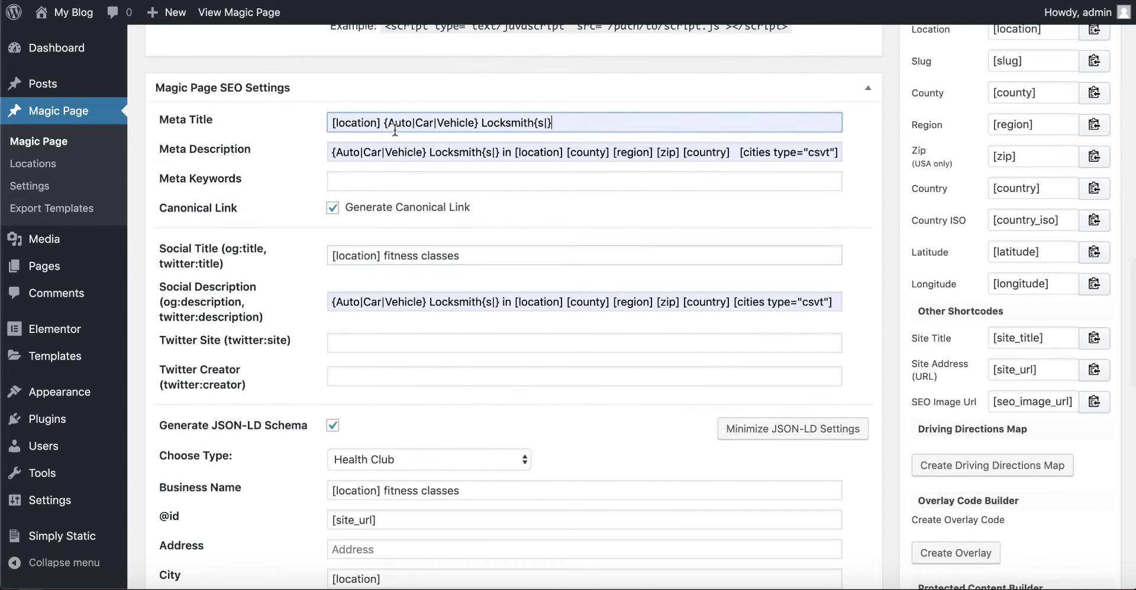
triple_click(394, 129)
key("ctrl+v")
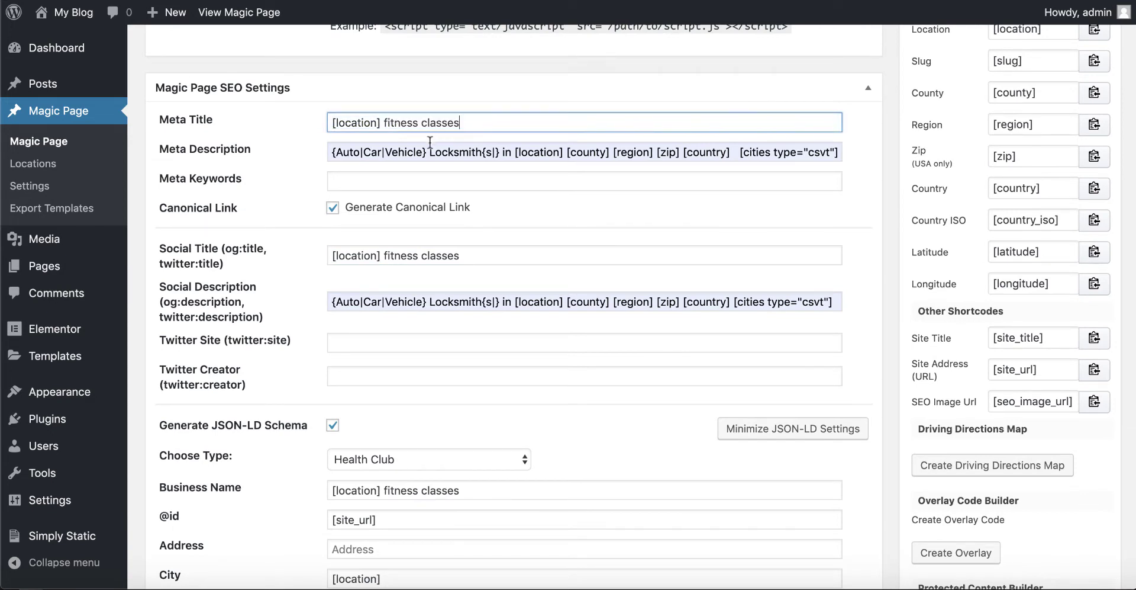
- Replace the meta description and the social description with "[location] fitness classes"
triple_click(428, 145)
key("ctrl+v")
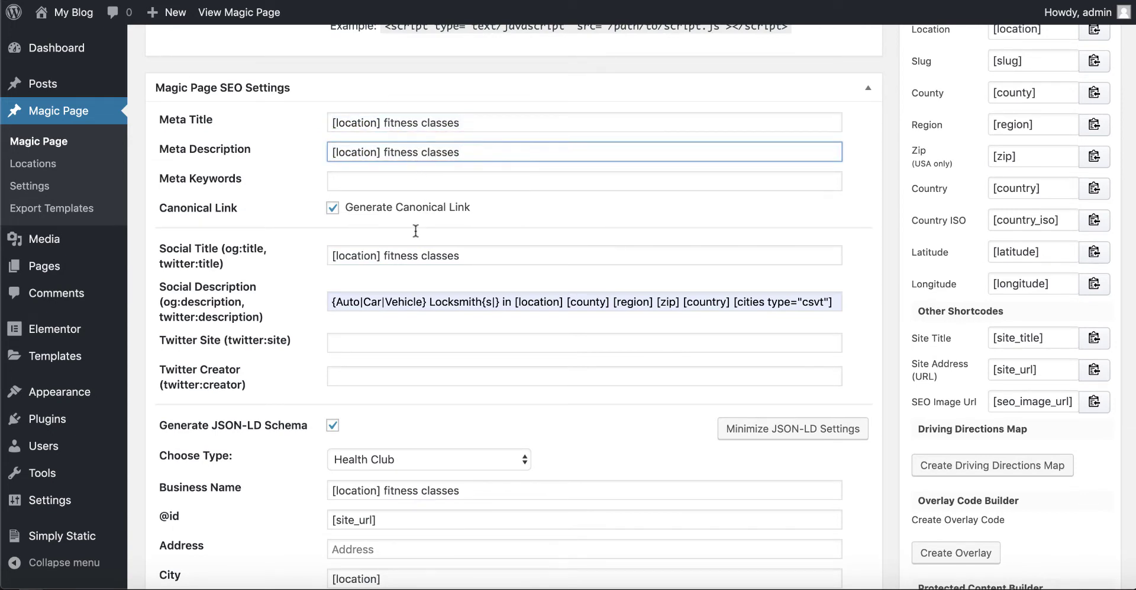
triple_click(378, 302)
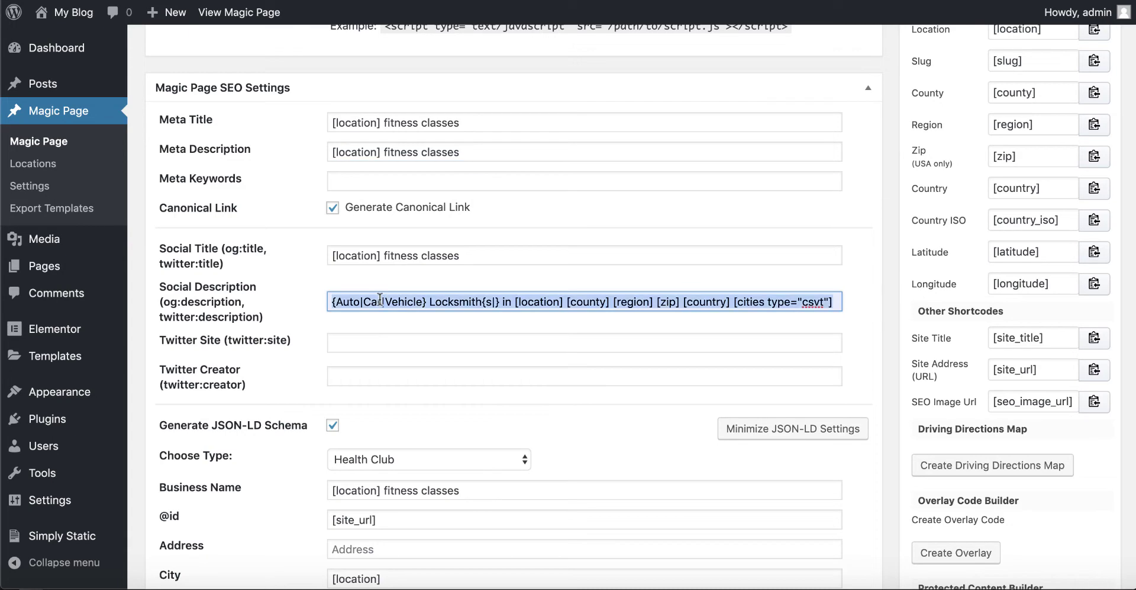
key("ctrl+v")
- Set the schema's price range to "50 to 100 a week"
scroll(492, 284, "down", 2)
scroll(492, 282, "down", 10)
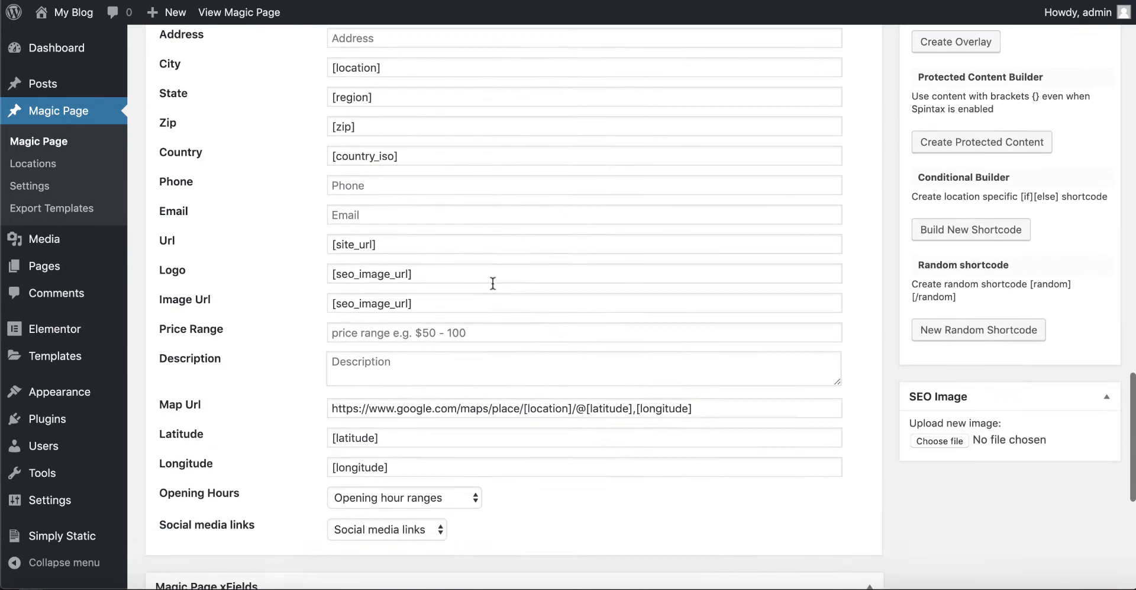
left_click(368, 334)
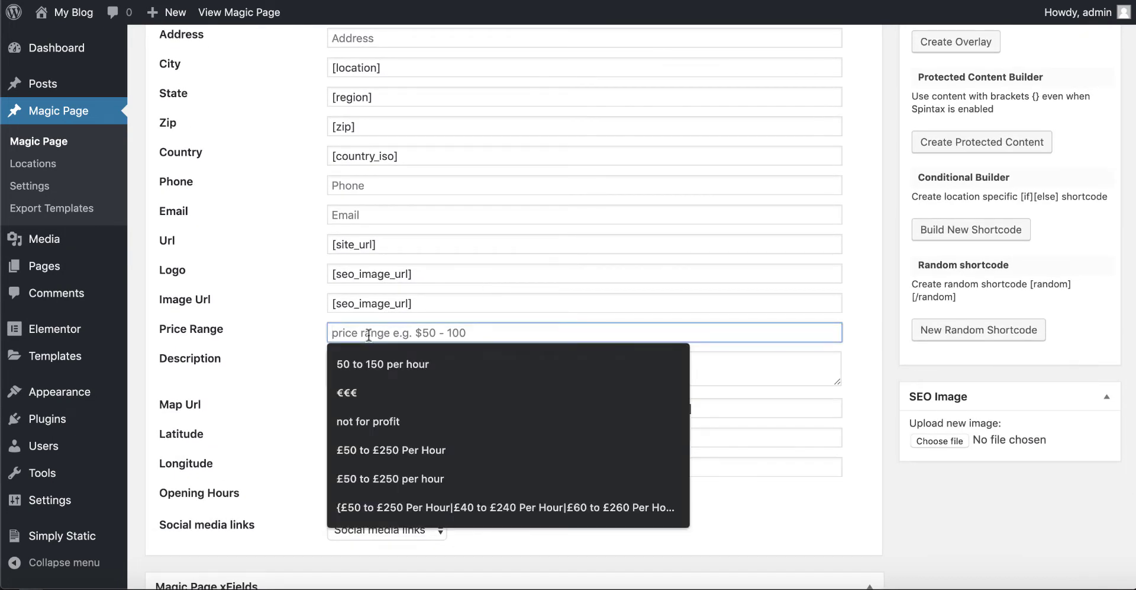
type("50 to 1")
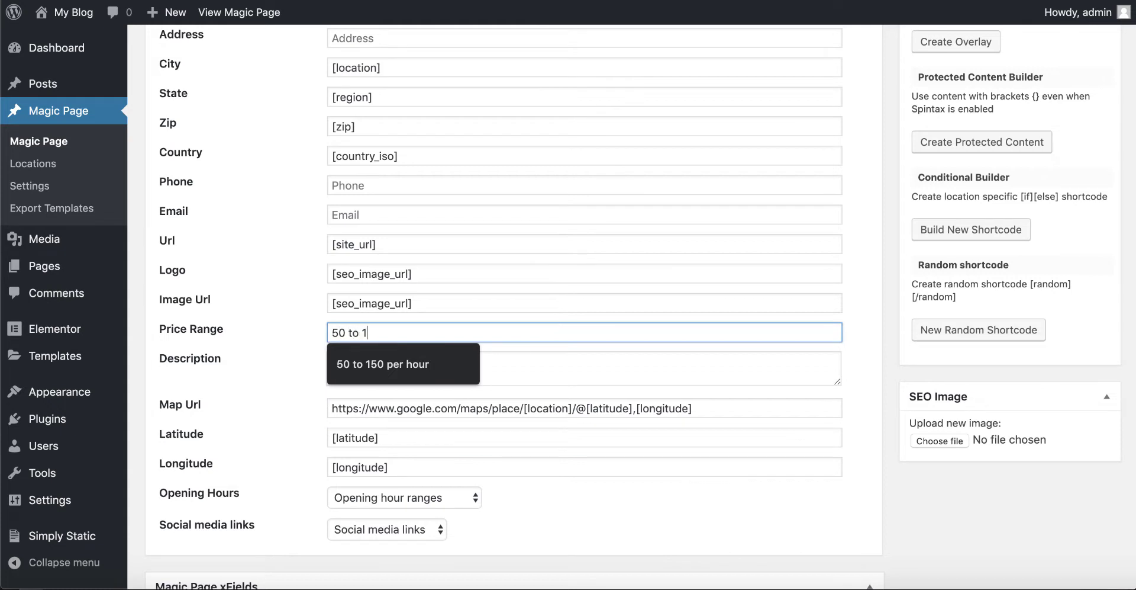
type("00 a week")
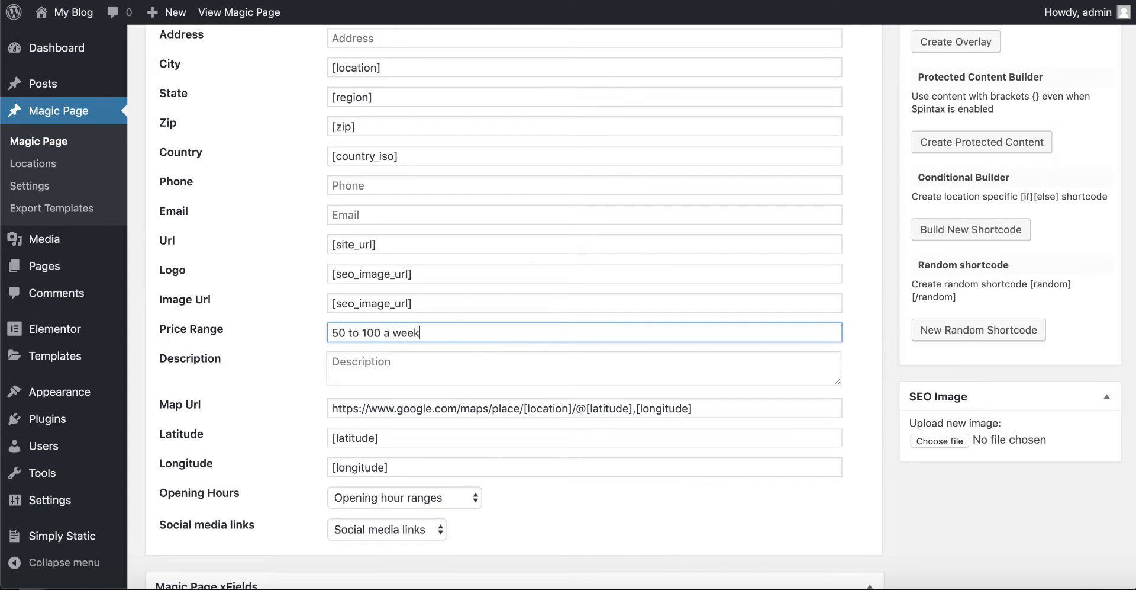
- Choose the transparent 1st Response Car Key Services logo PNG from the website images folder as SEO image and update the Magic Page
scroll(486, 318, "down", 5)
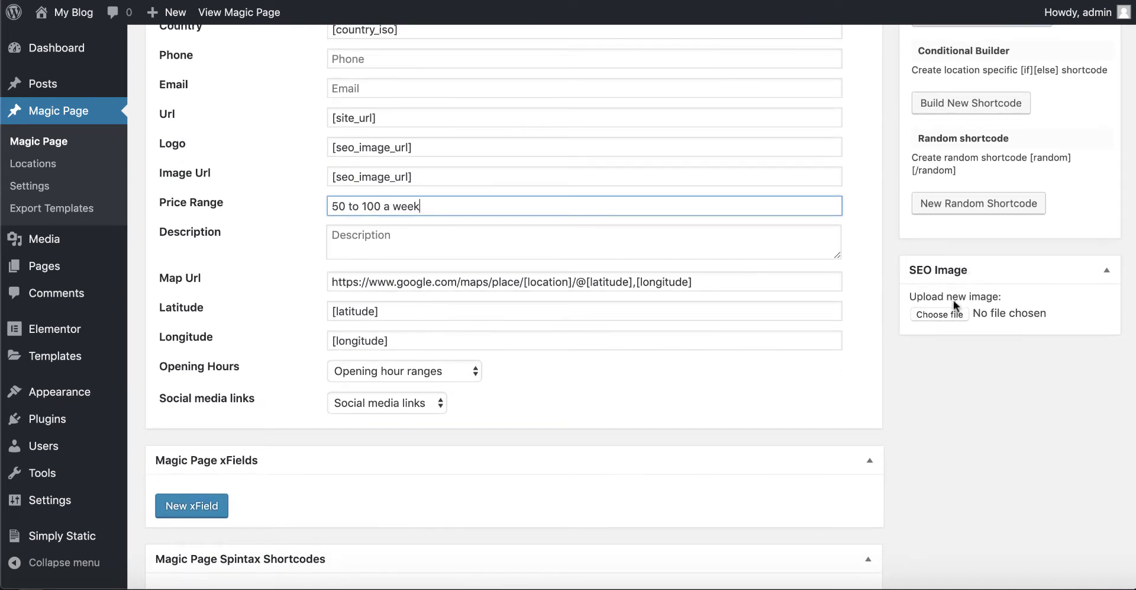
left_click(936, 317)
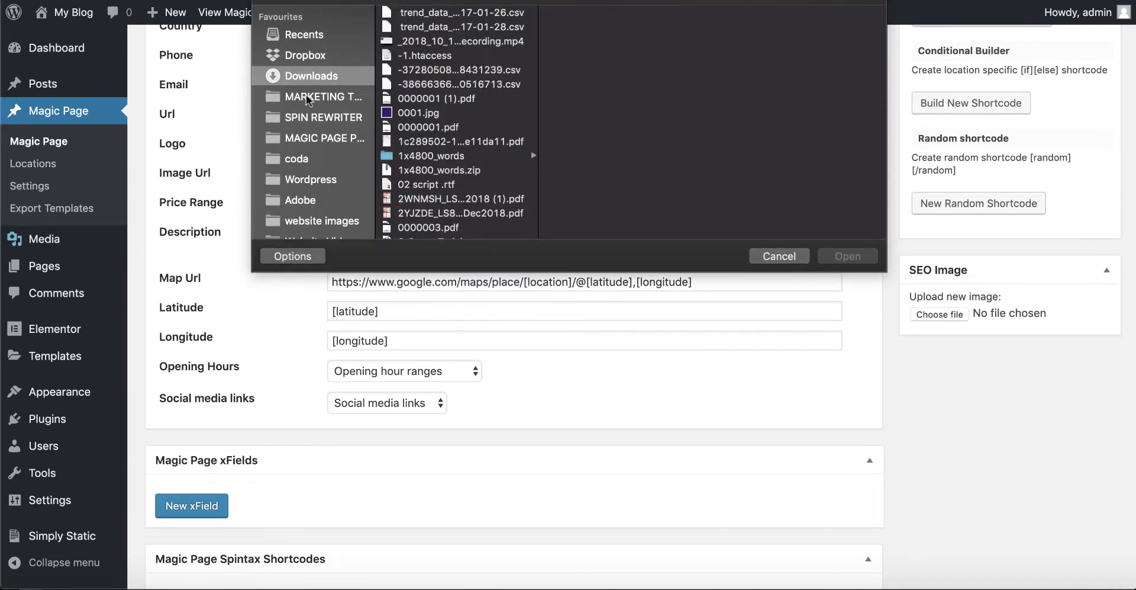
left_click(314, 220)
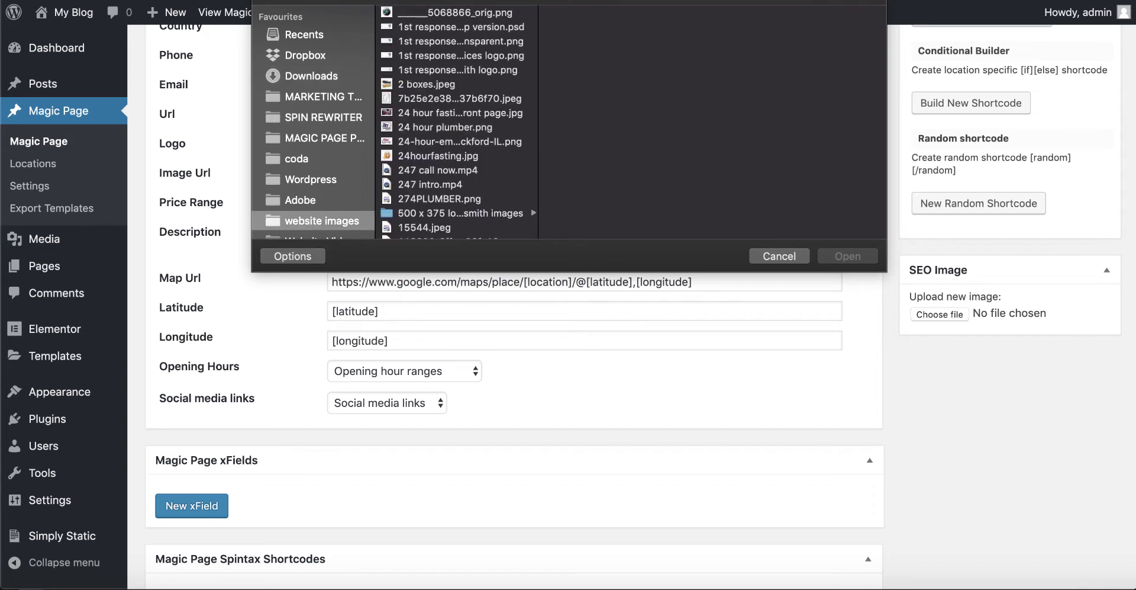
left_click(441, 27)
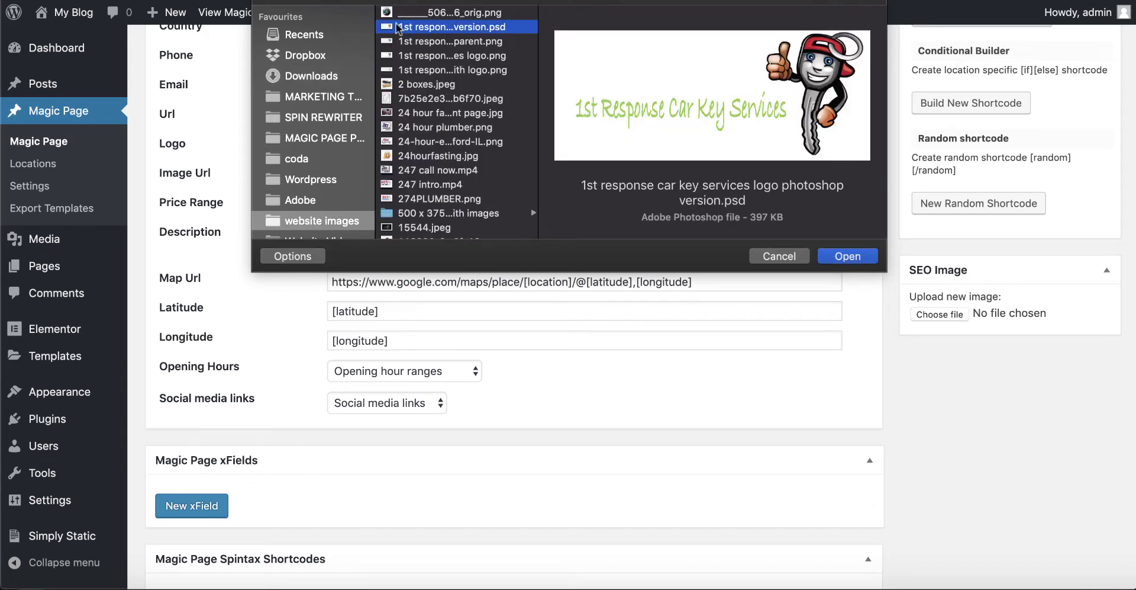
double_click(446, 45)
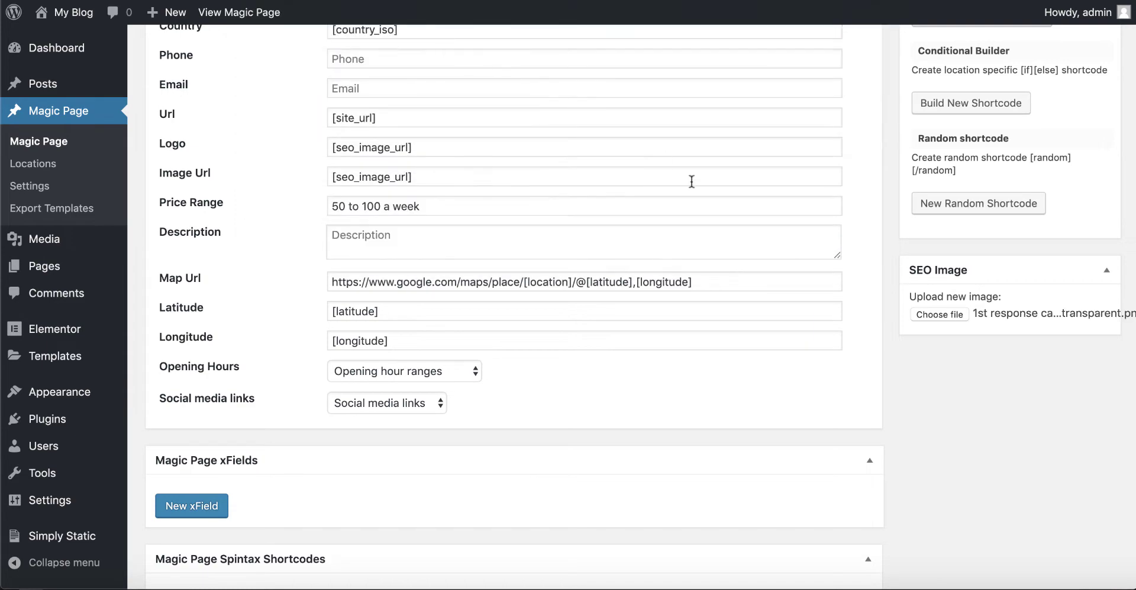
scroll(638, 421, "down", 3)
scroll(638, 421, "up", 10)
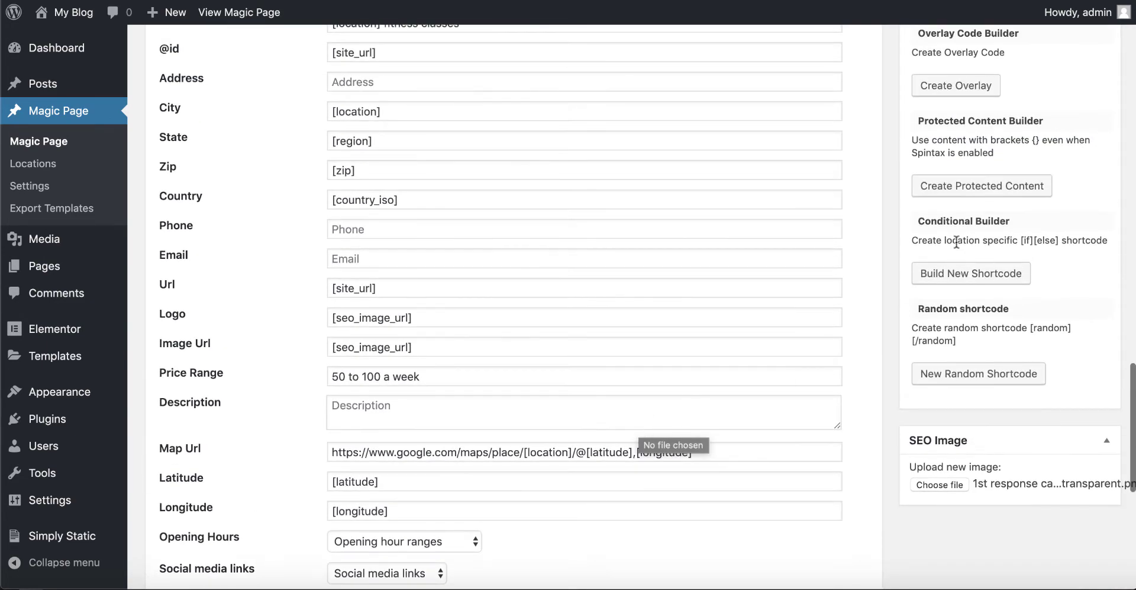
scroll(956, 242, "up", 15)
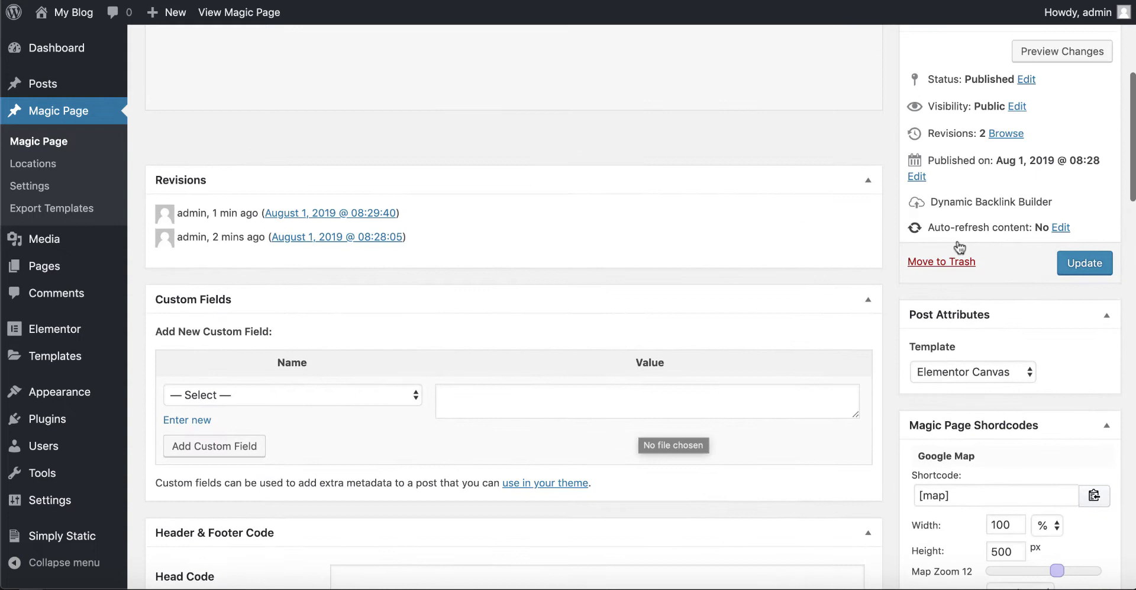
left_click(1076, 269)
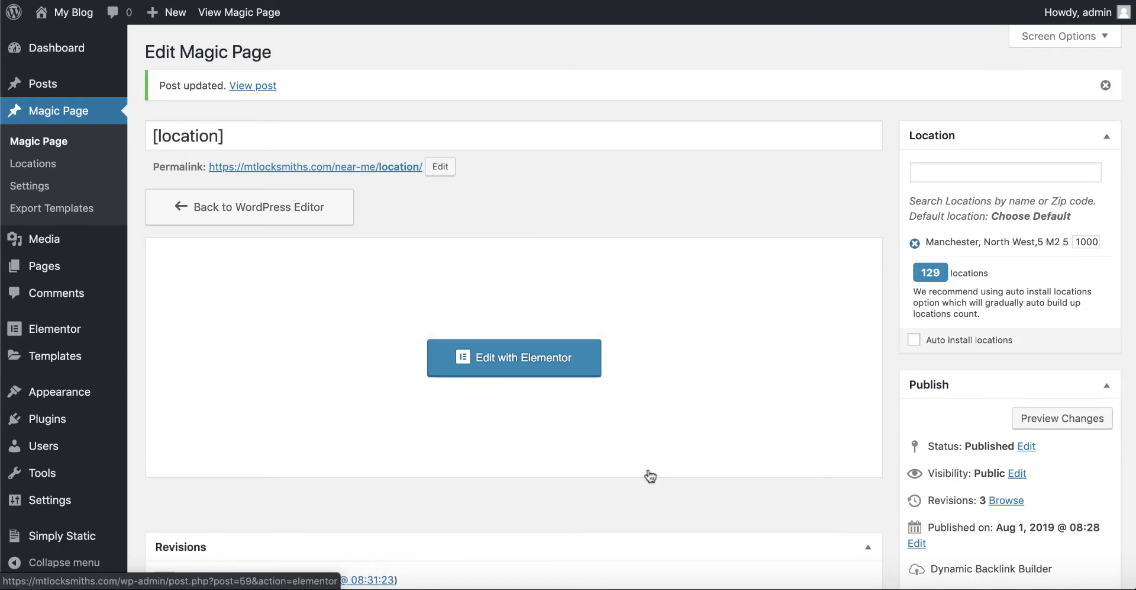
- View the updated Magic Page on the site and browse its linked Moss Side location page
scroll(651, 475, "down", 1)
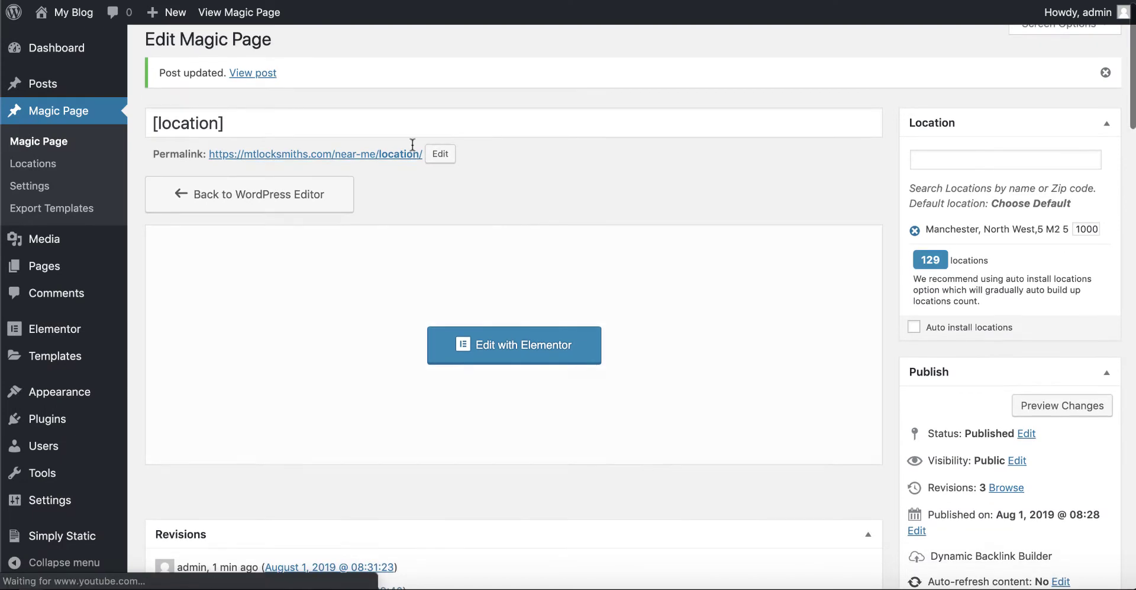
left_click(242, 14)
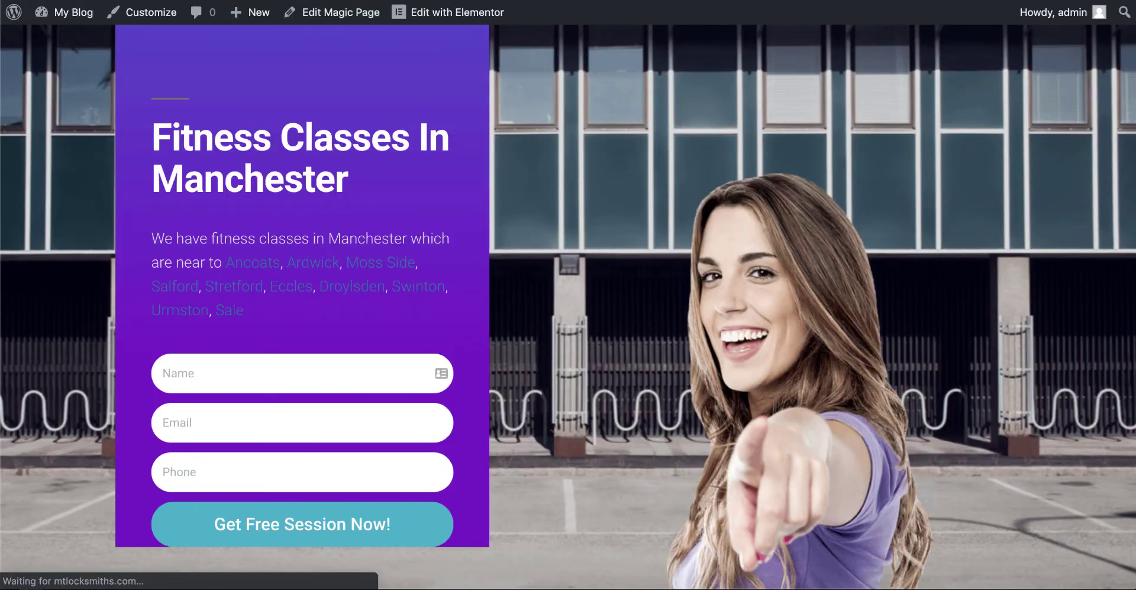
left_click(378, 267)
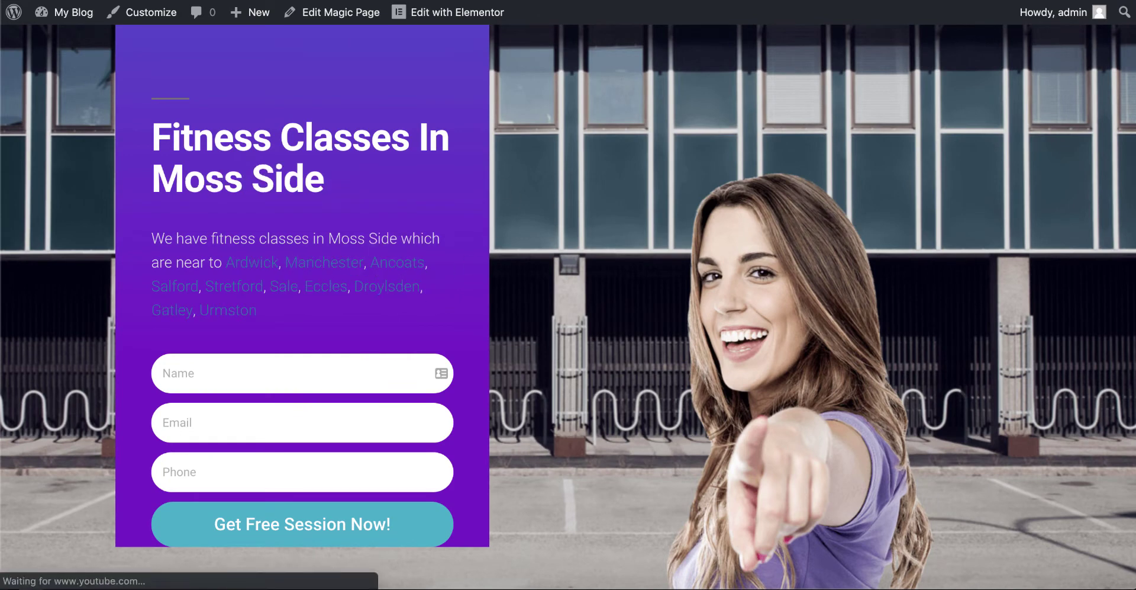
scroll(626, 356, "down", 10)
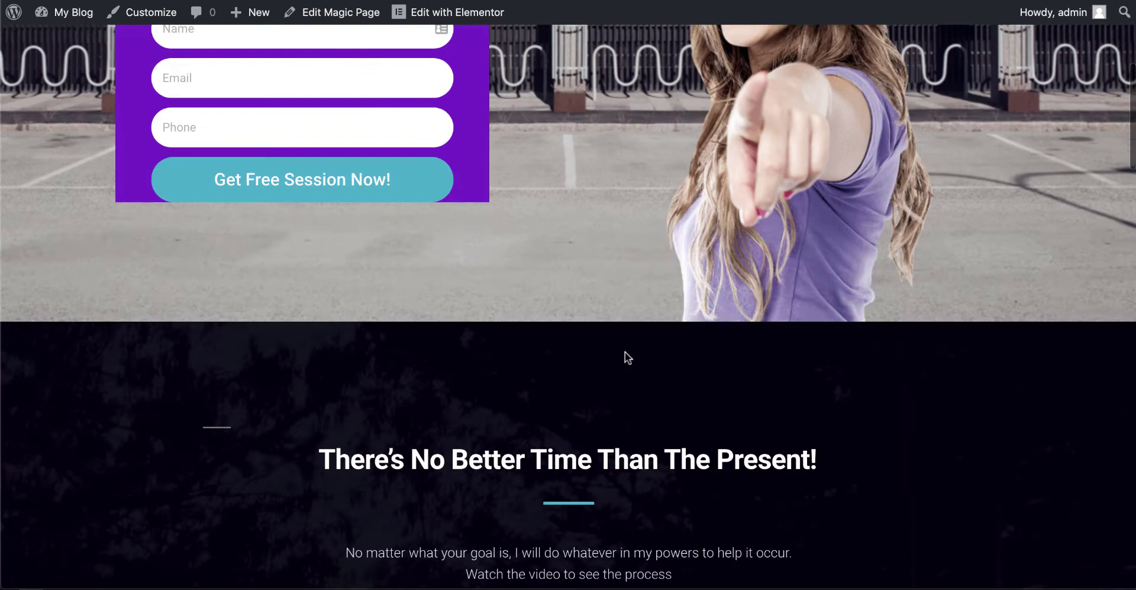
scroll(627, 355, "up", 10)
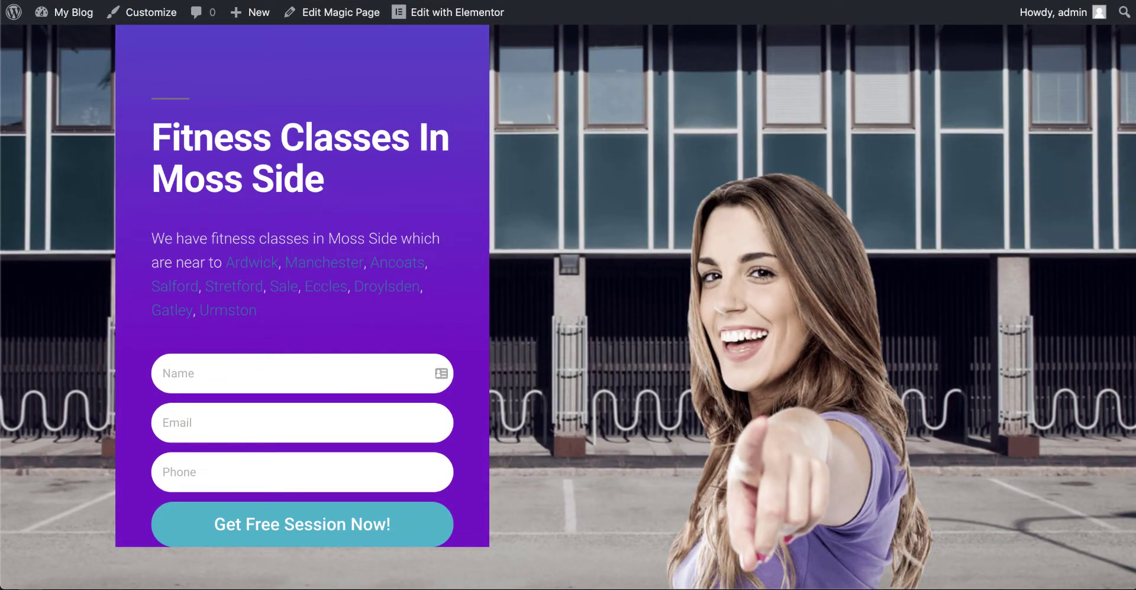
- Audit the Moss Side page with SEOquake and examine its HealthClub schema in Google's Structured Data Testing Tool
left_click(551, 7)
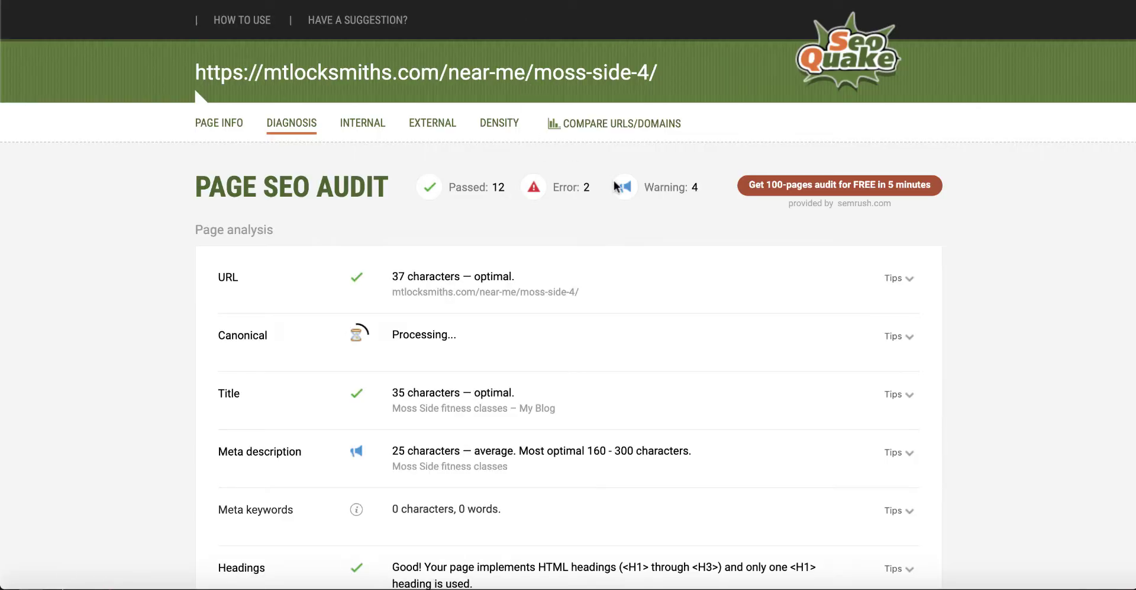
scroll(615, 187, "down", 15)
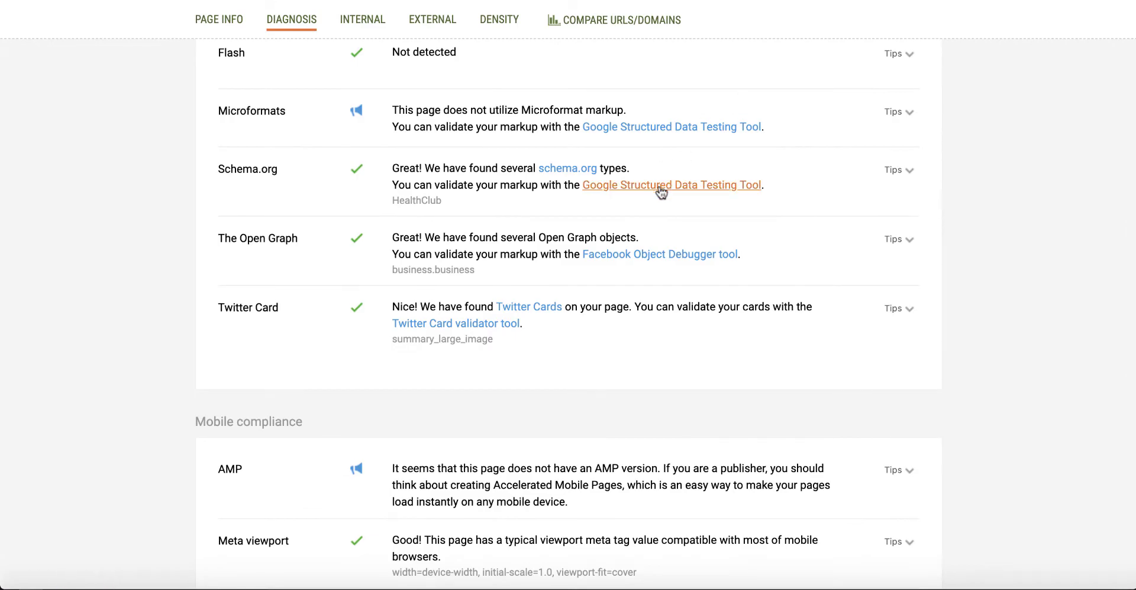
left_click(661, 186)
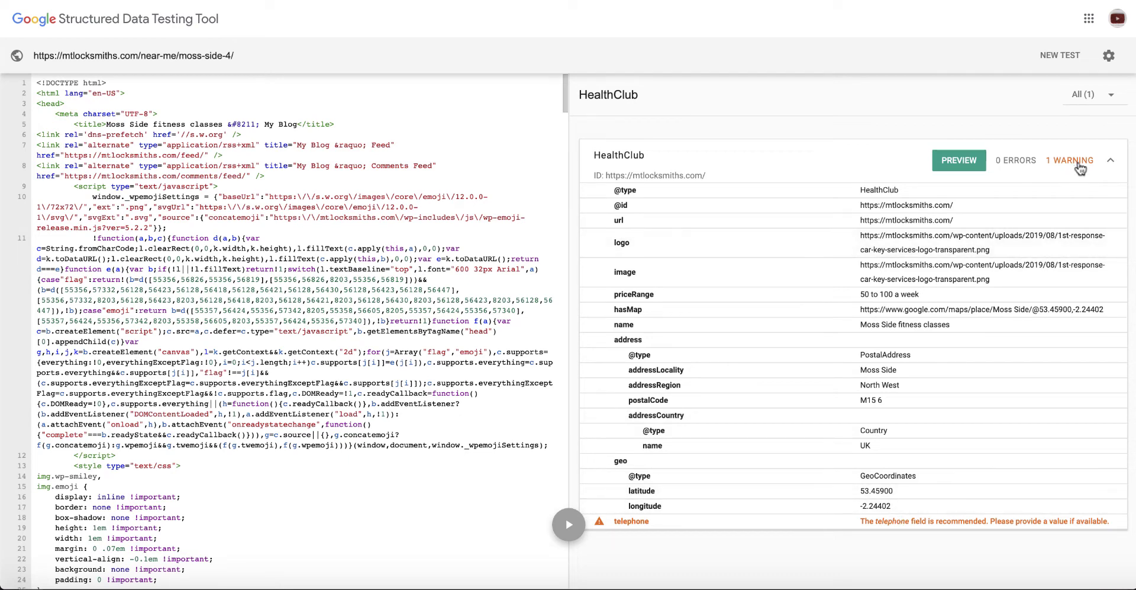
left_click(1106, 161)
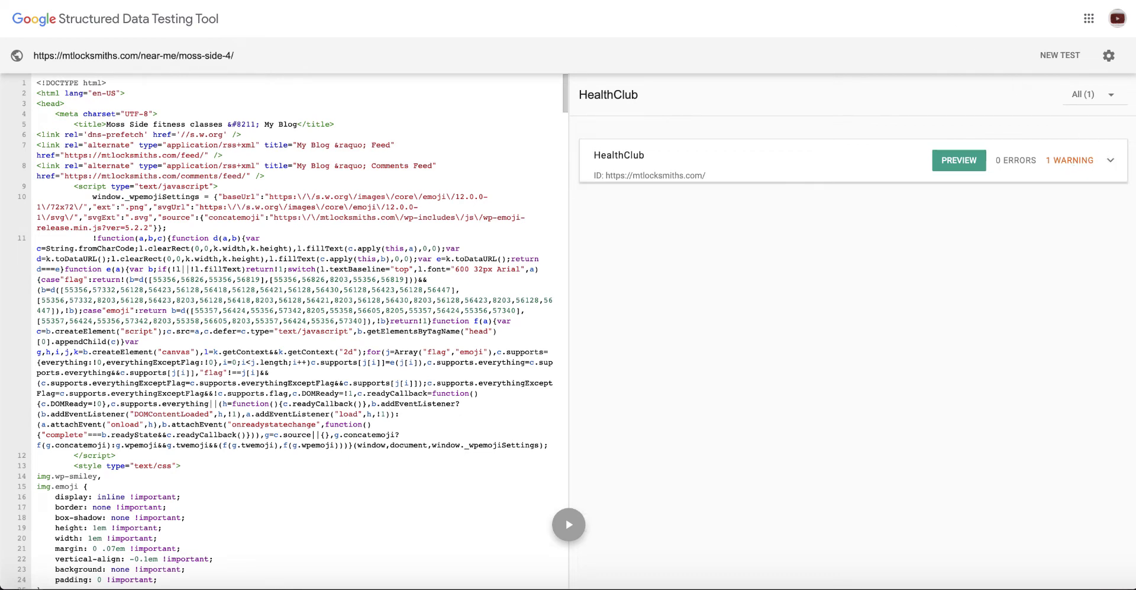
key("ctrl+w")
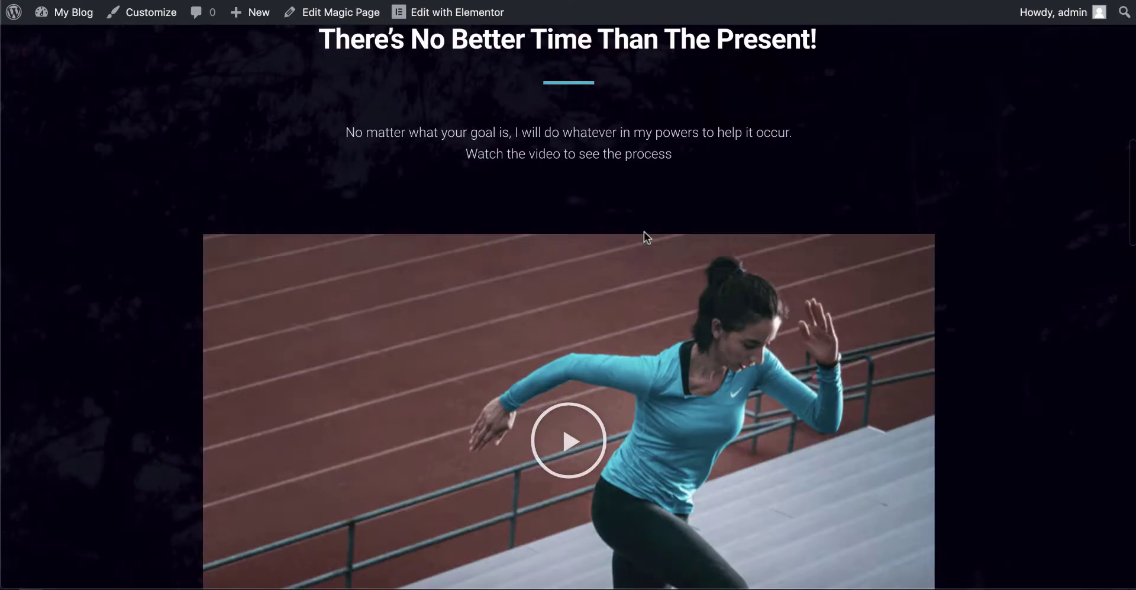
- Return to the WordPress dashboard and open the Simply Static settings
scroll(644, 231, "up", 20)
mouse_move(83, 16)
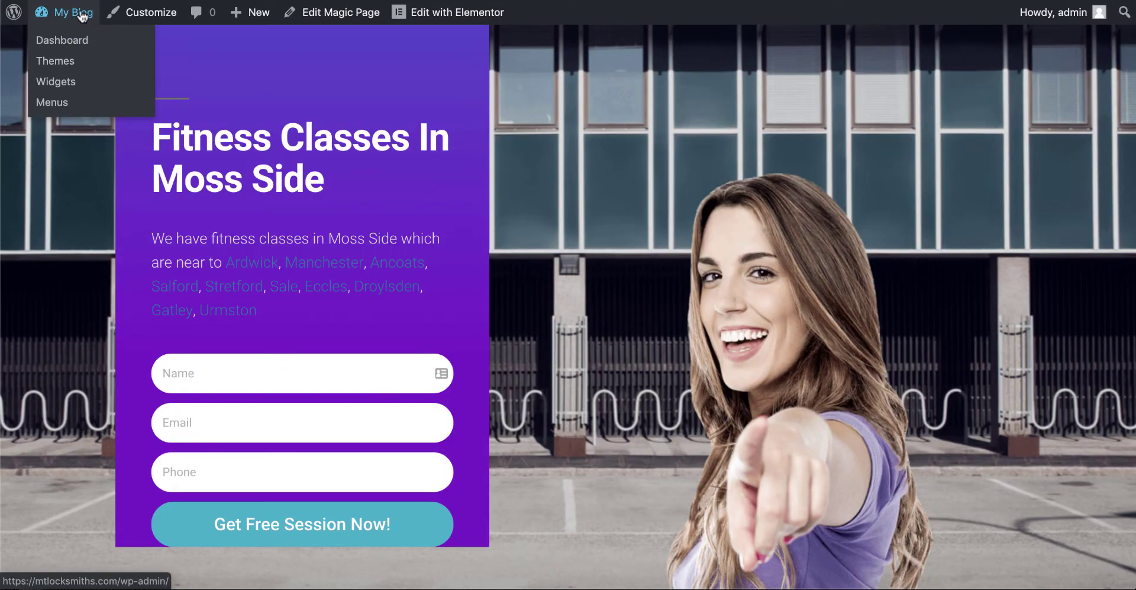
left_click(88, 16)
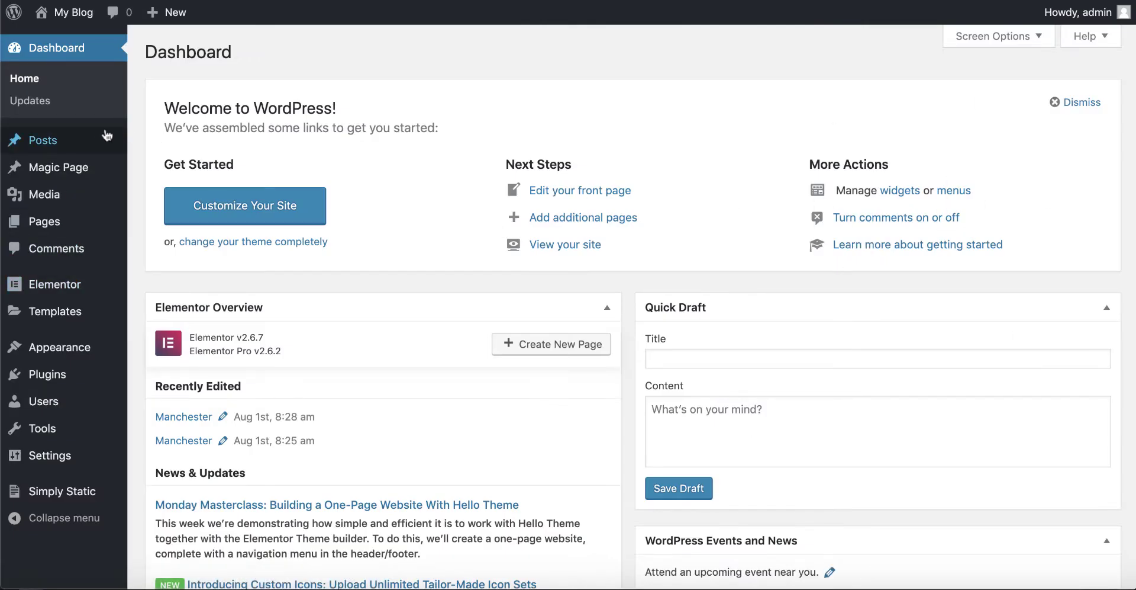
mouse_move(68, 496)
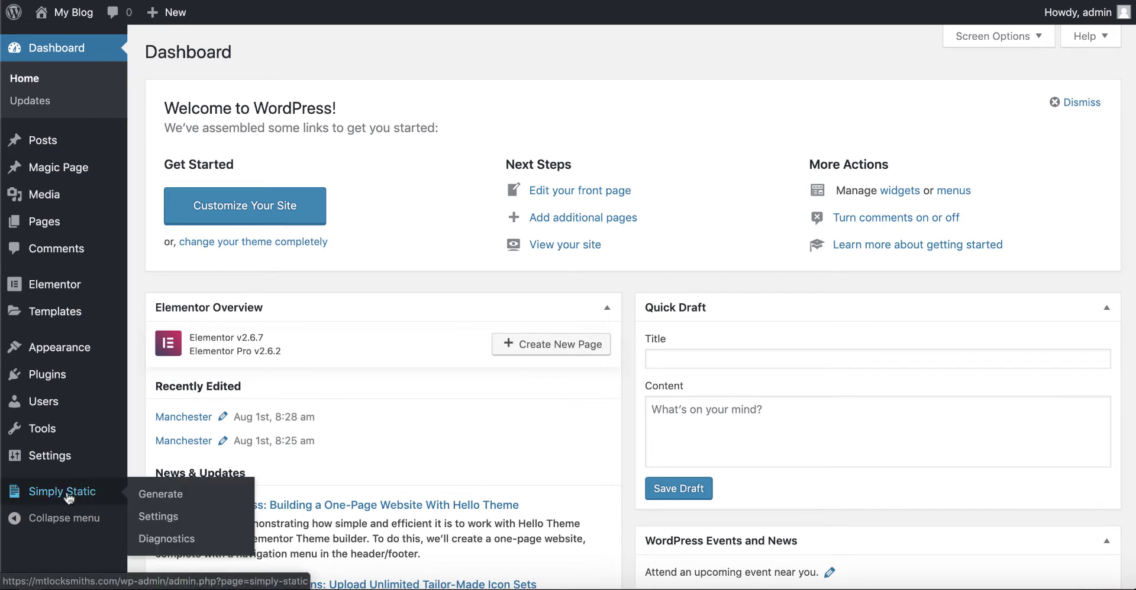
left_click(158, 519)
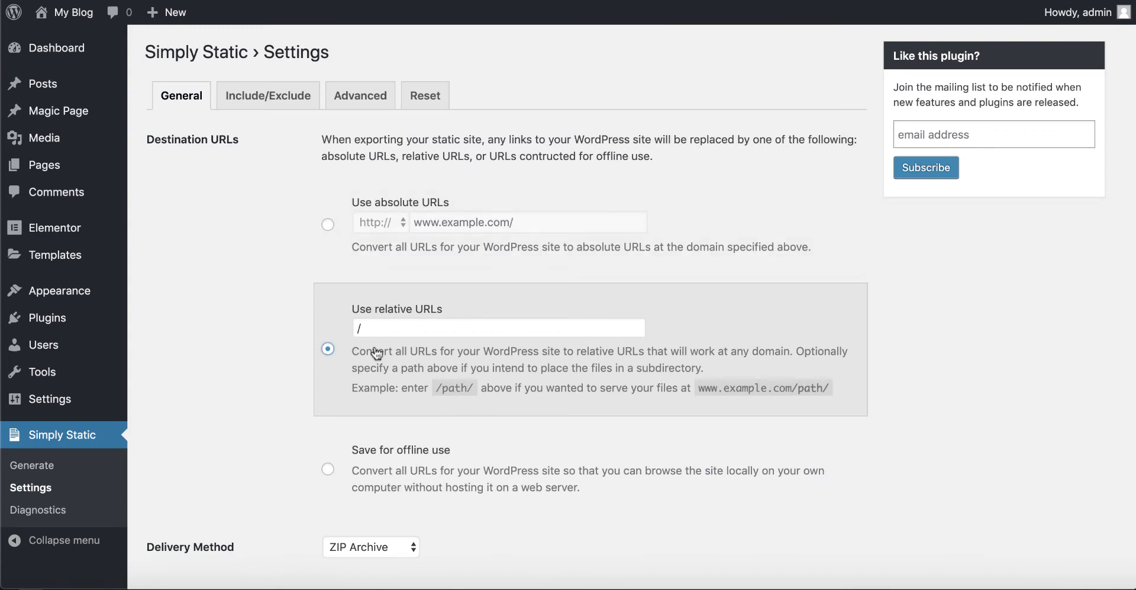
- Save the Simply Static settings with relative URLs and ZIP Archive delivery, and download the generated static site archive
scroll(508, 272, "down", 5)
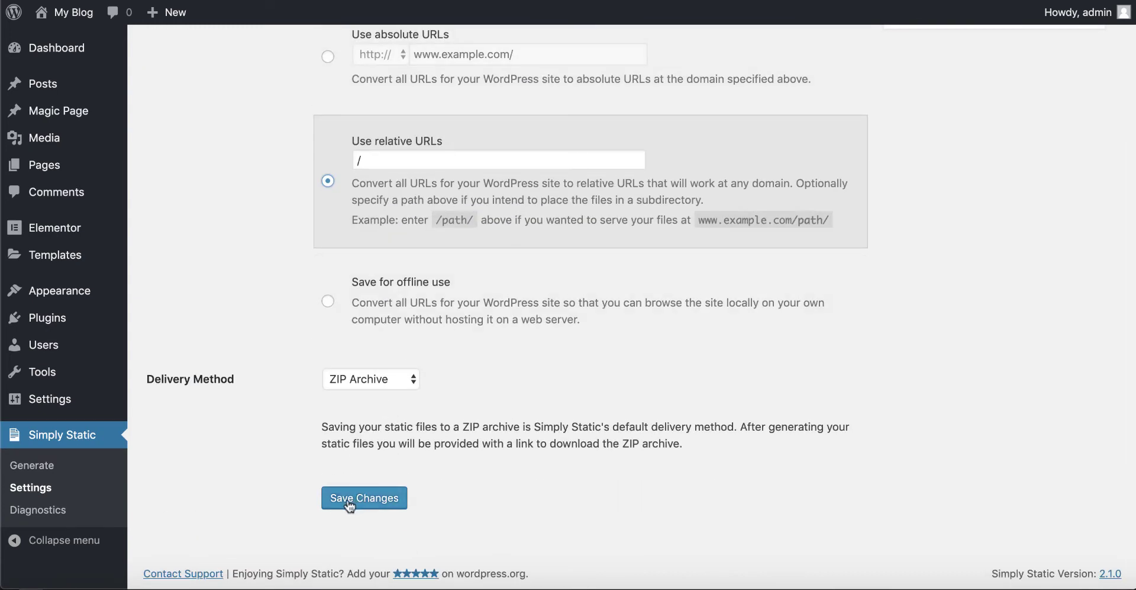
left_click(350, 504)
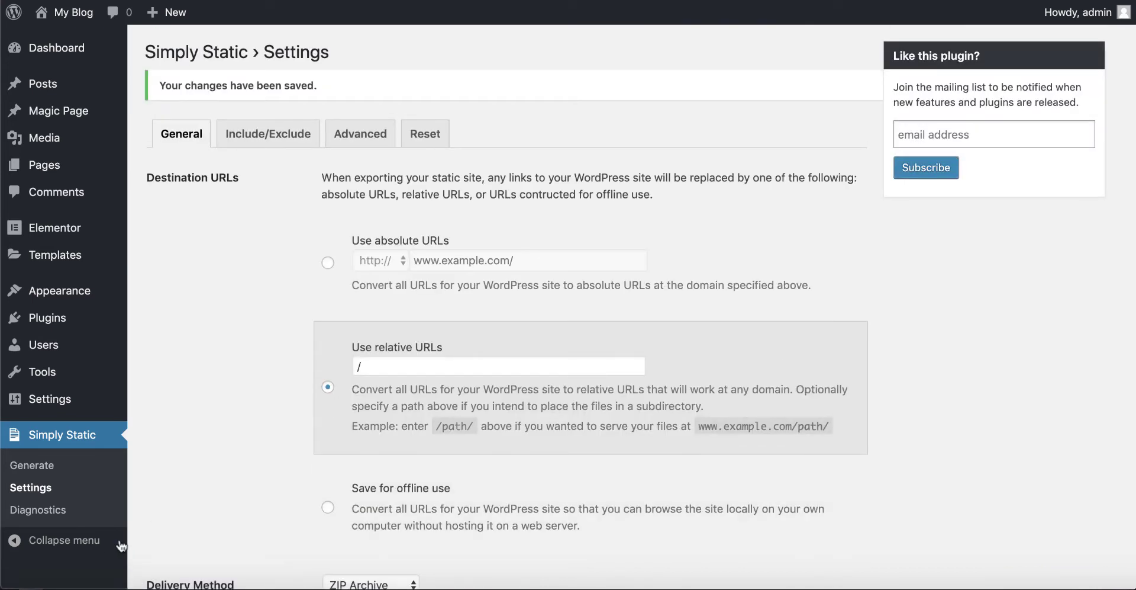
left_click(35, 468)
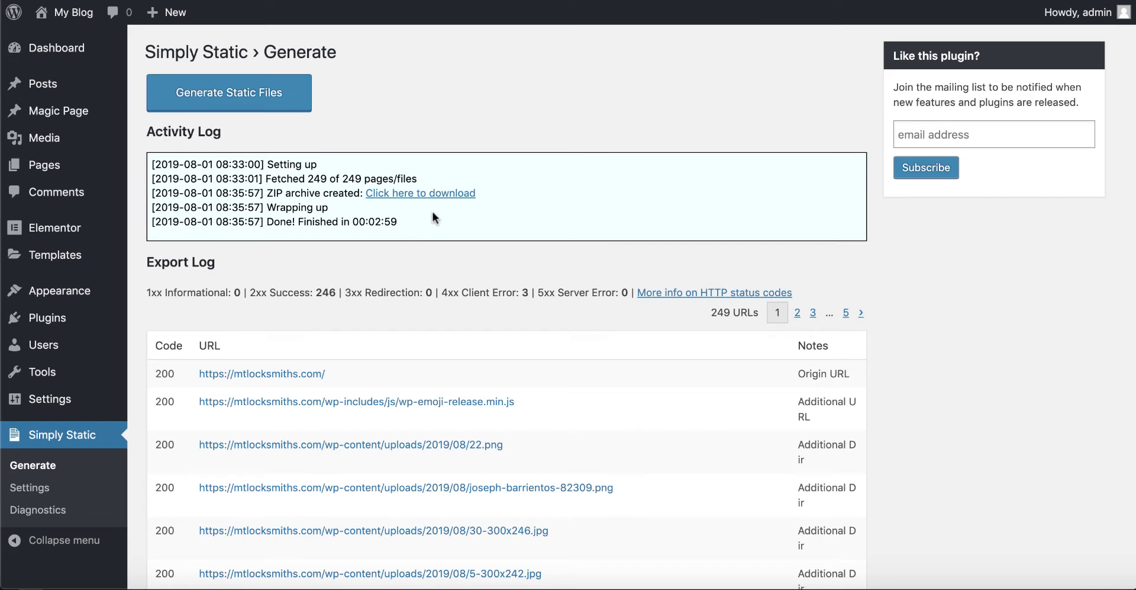
left_click(443, 196)
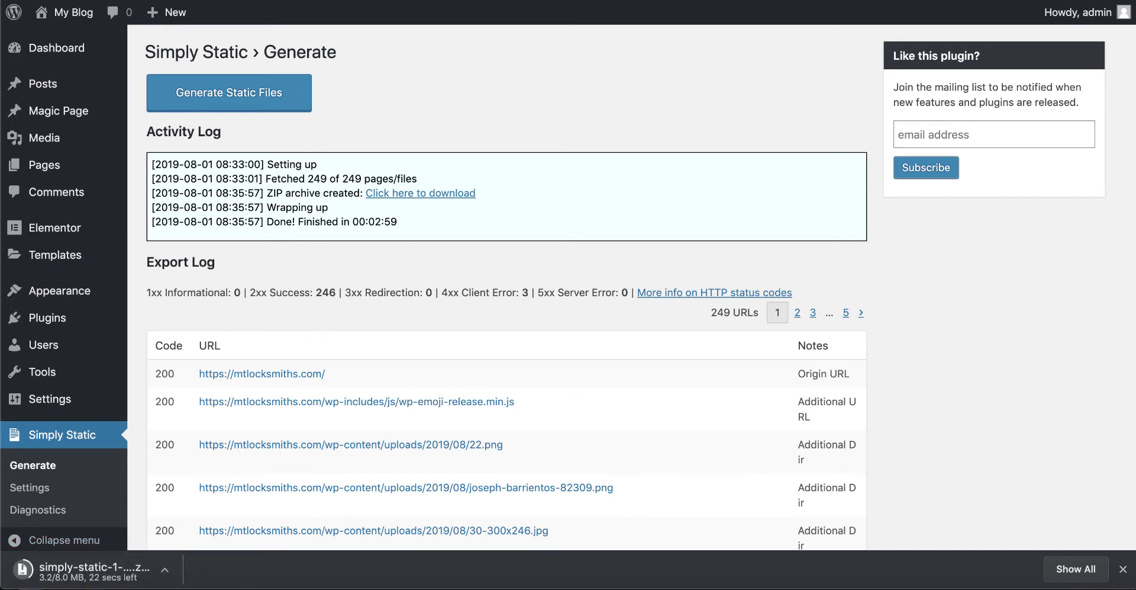
- Switch to the cPanel File Manager and open the westcoastsecure.com folder inside public_html
key("ctrl+Tab")
key("ctrl+Tab")
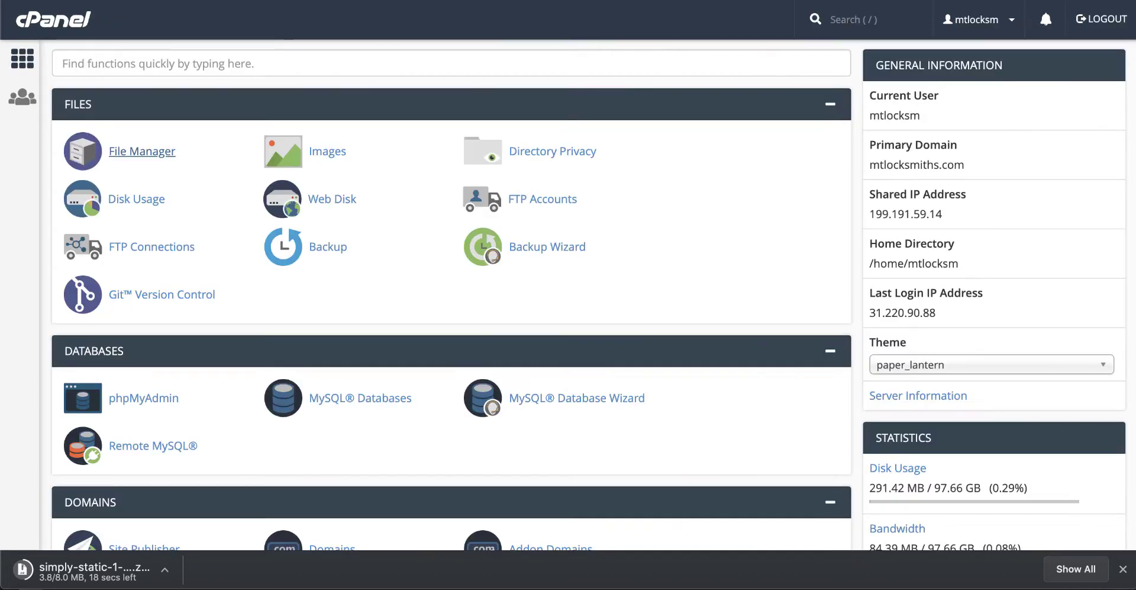
key("ctrl+shift+Tab")
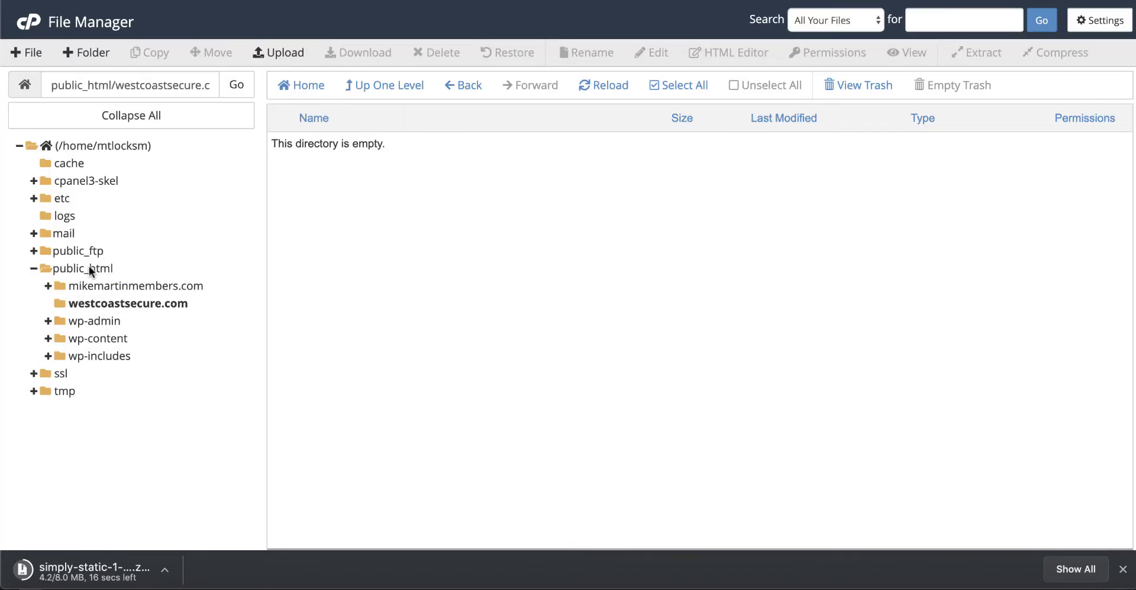
left_click(84, 304)
left_click(150, 301)
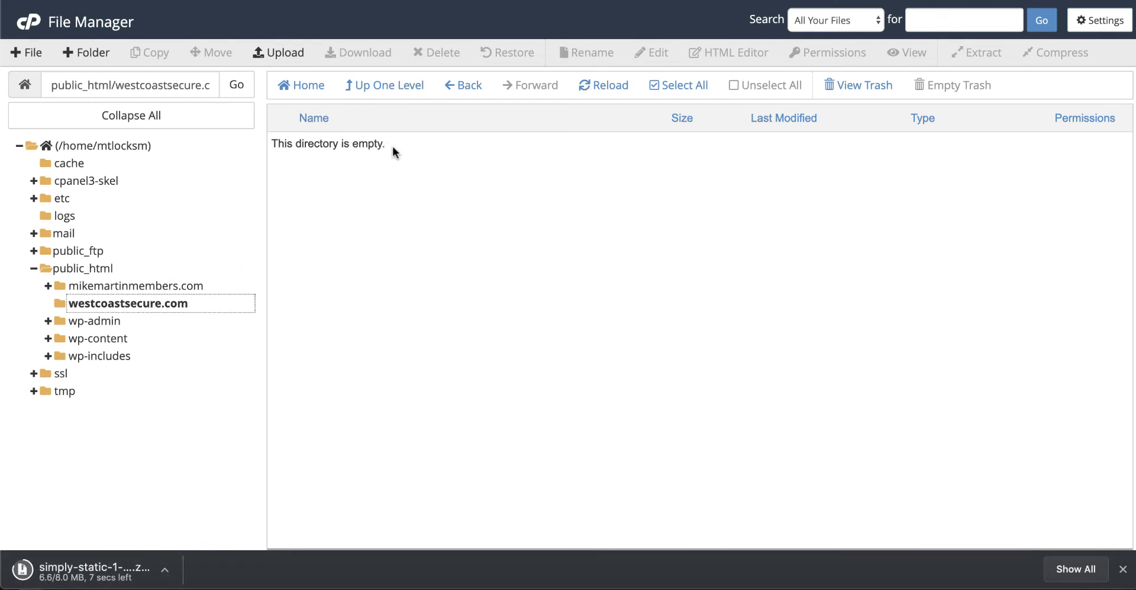
- Upload simply-static-1-1564648378.zip from the Downloads folder to the westcoastsecure.com directory
left_click(285, 51)
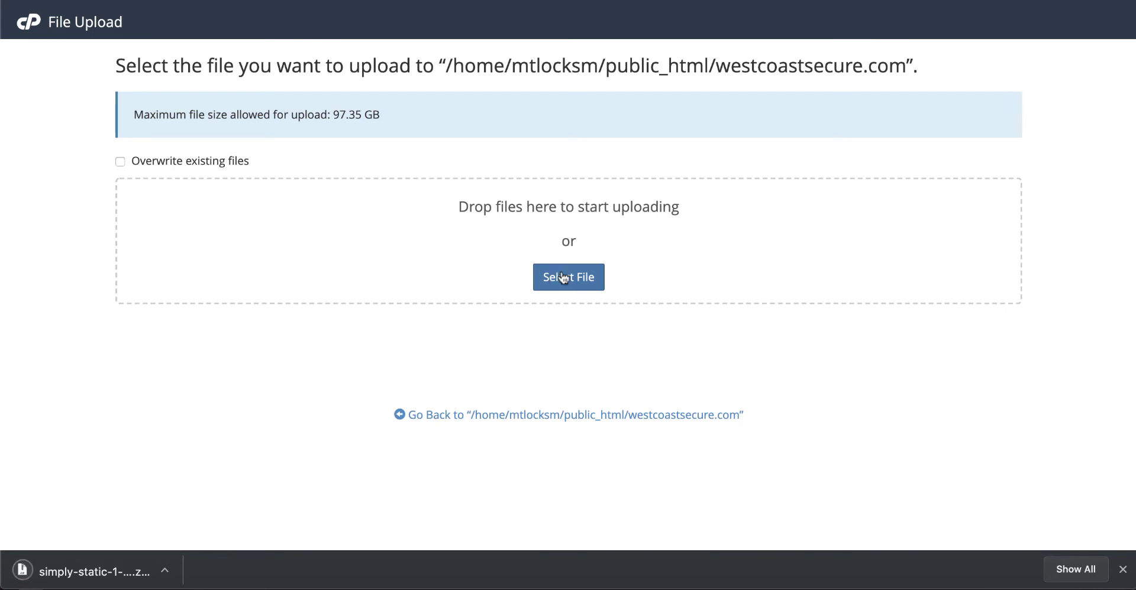
left_click(572, 282)
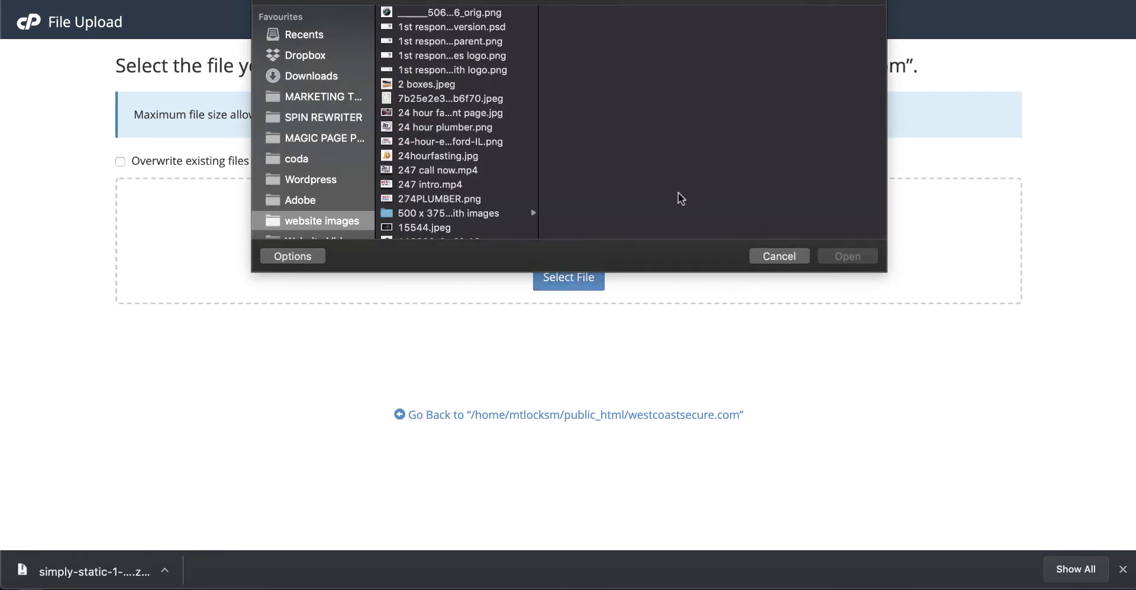
left_click(302, 74)
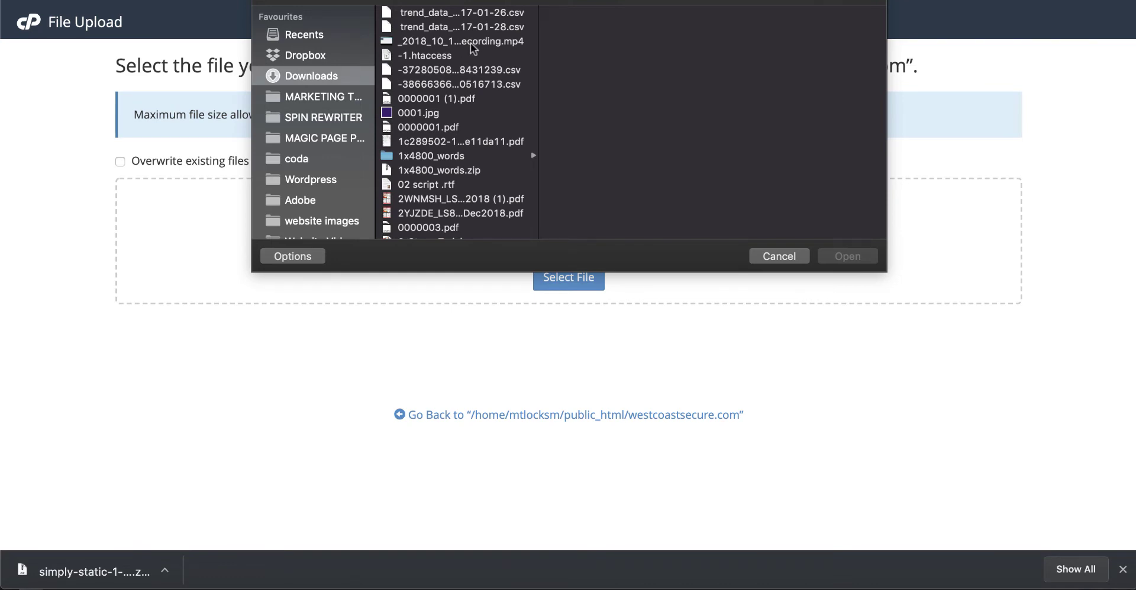
scroll(470, 43, "up", 2)
right_click(307, 5)
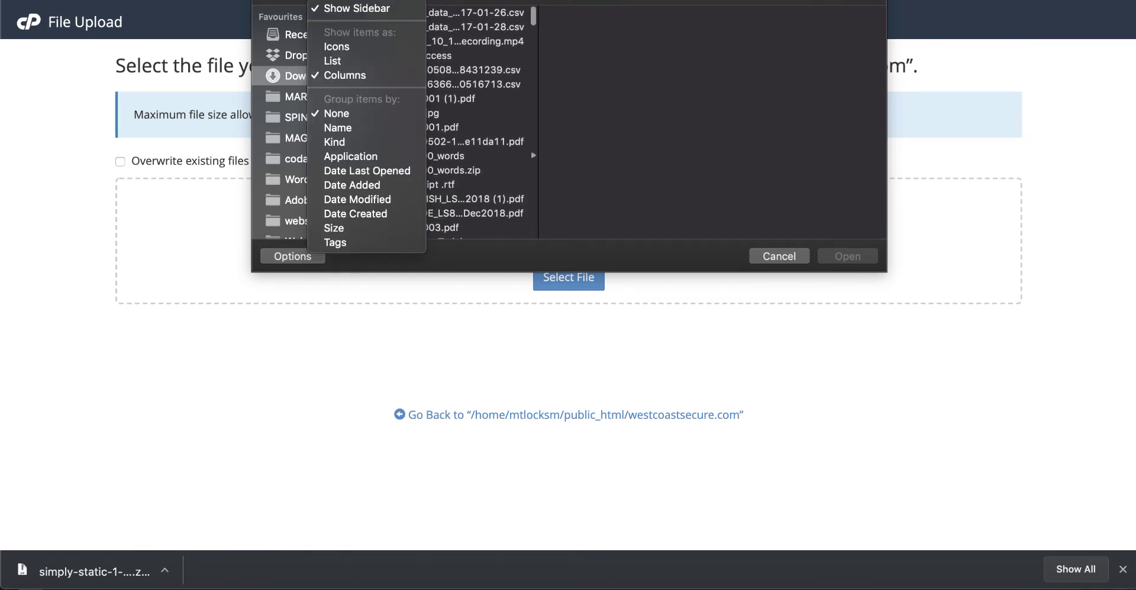
left_click(332, 58)
scroll(452, 55, "up", 2)
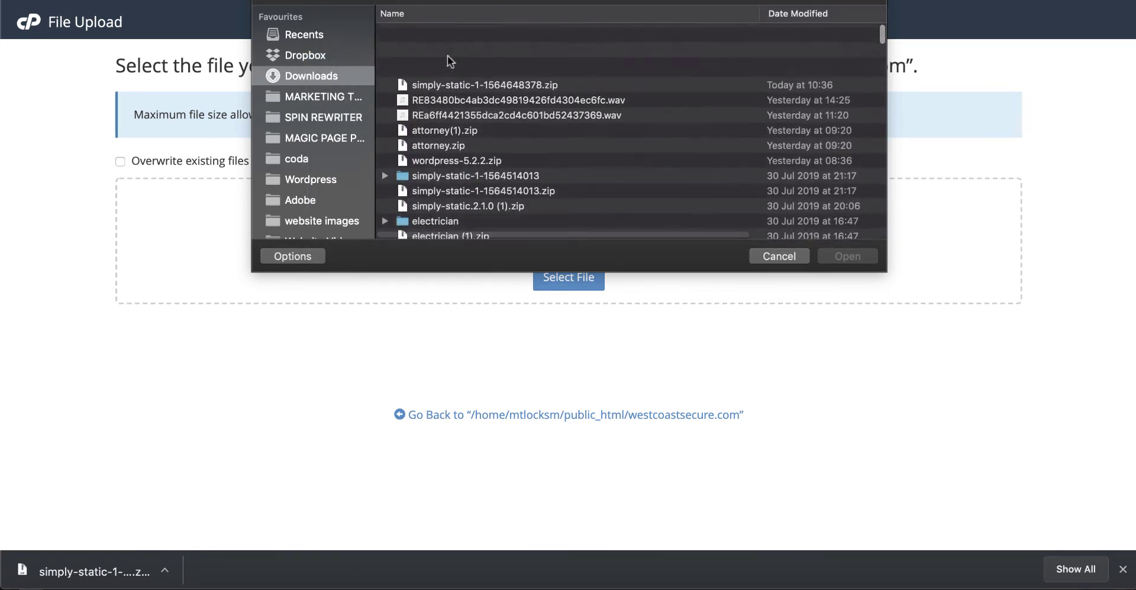
double_click(511, 32)
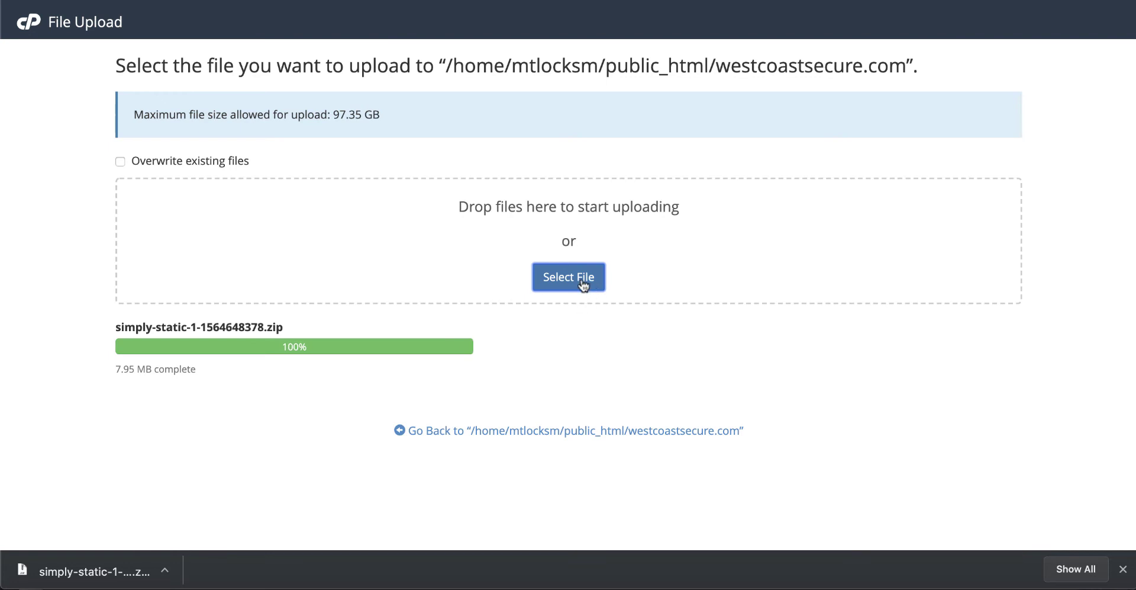
- Return to the westcoastsecure.com folder and extract the uploaded ZIP into /public_html/westcoastsecure.com
left_click(597, 432)
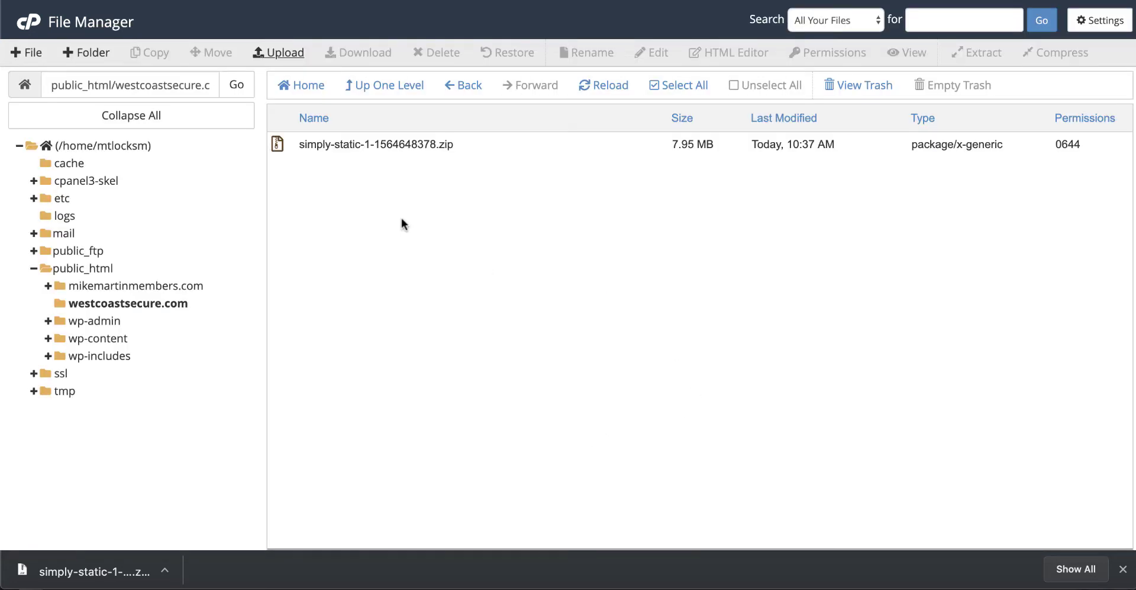
right_click(375, 147)
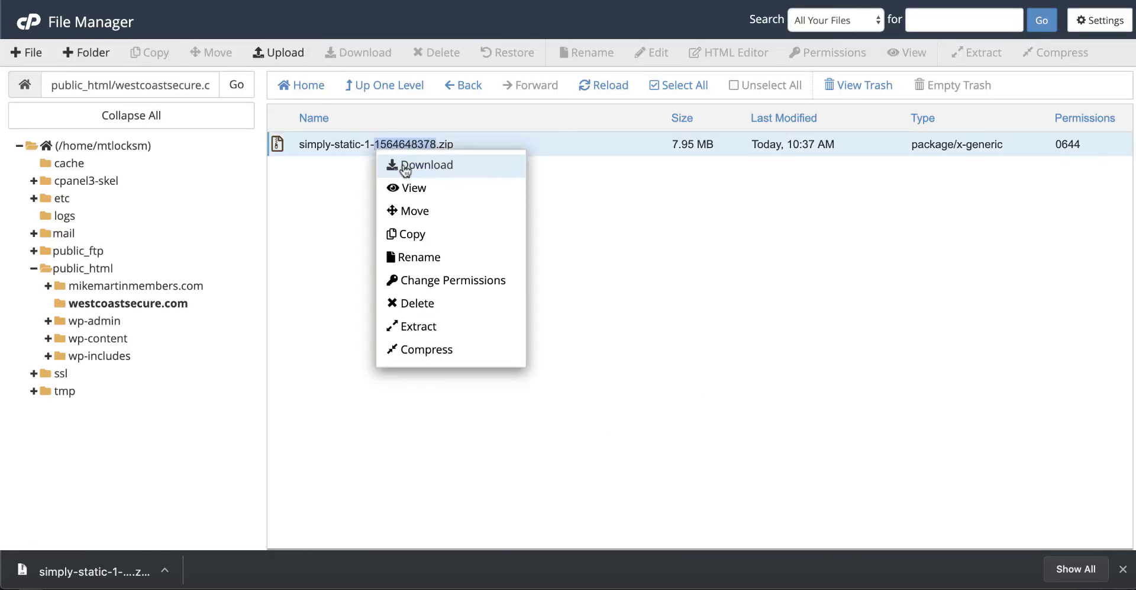
left_click(417, 325)
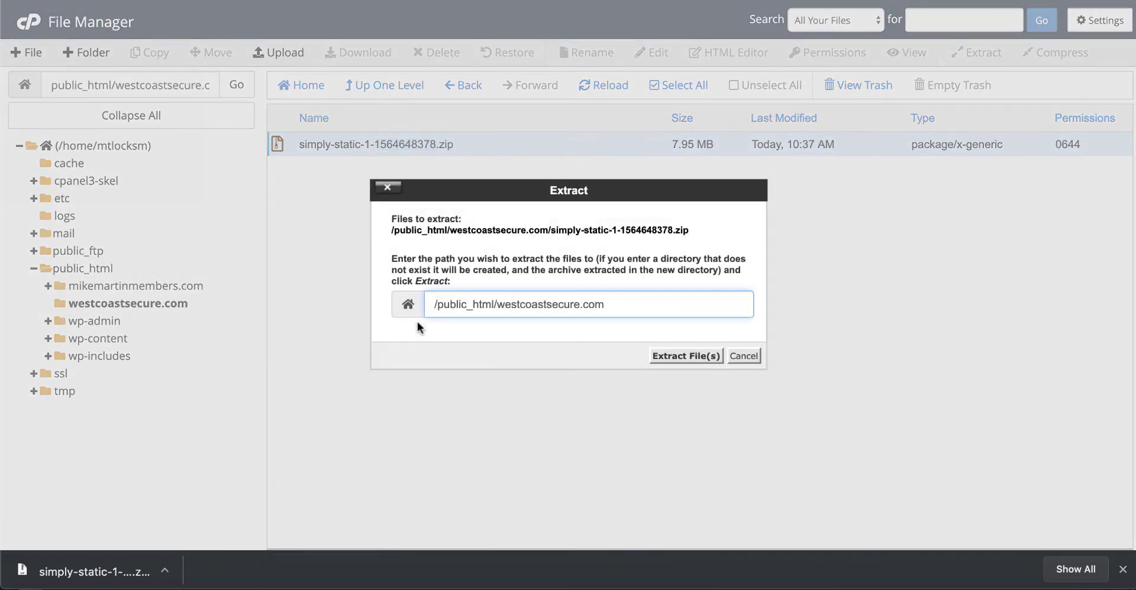
left_click(681, 355)
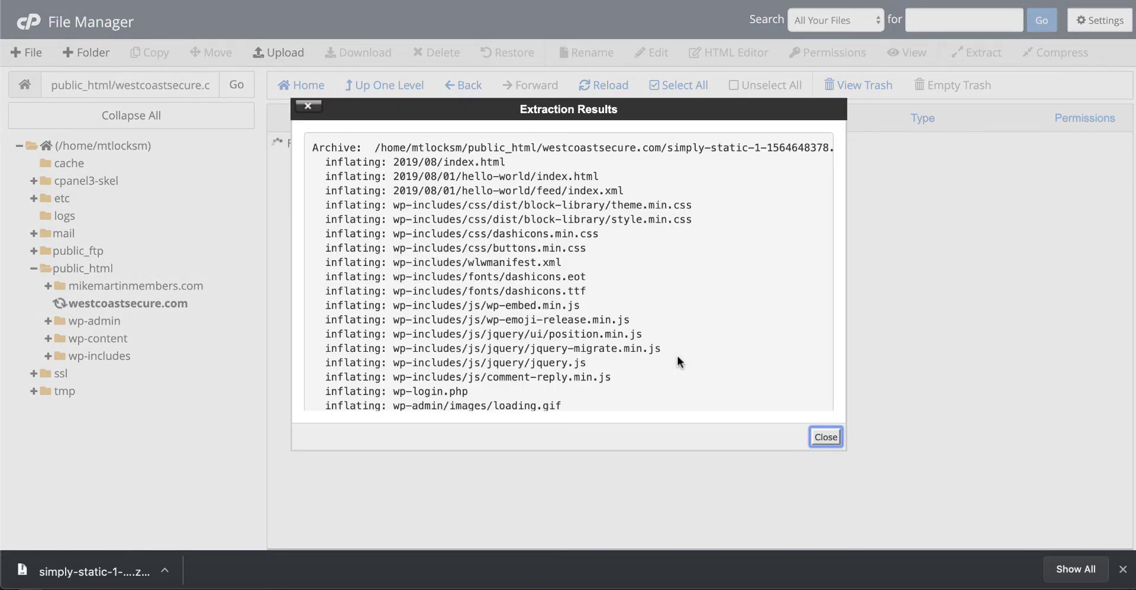
left_click(829, 437)
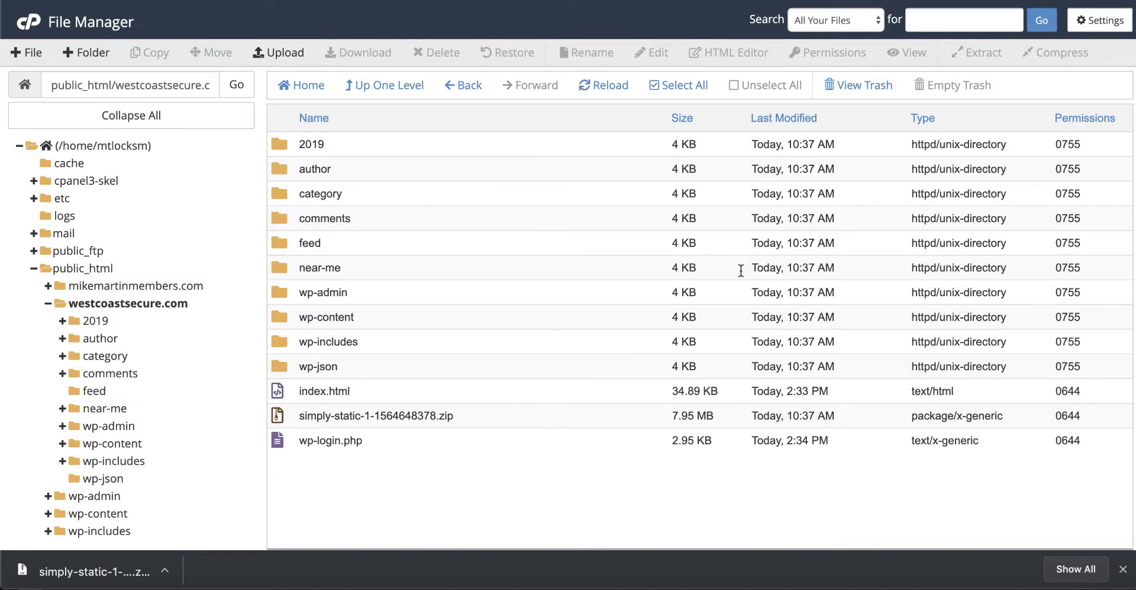
- View the static westcoastsecure.com home page and look over its full Manchester fitness class layout
key("ctrl+Tab")
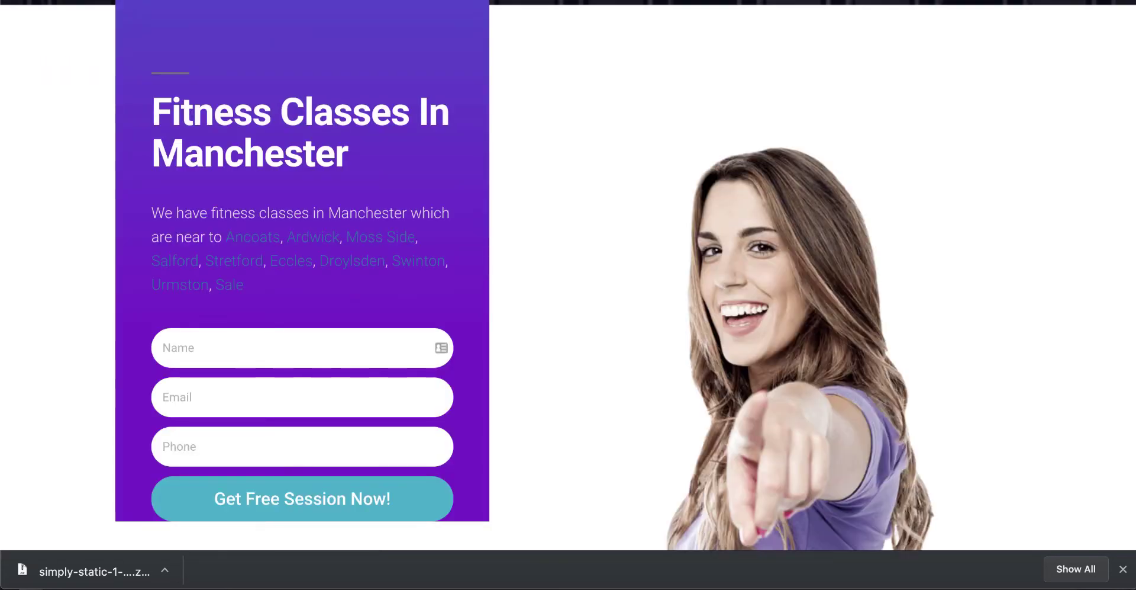
scroll(810, 297, "down", 6)
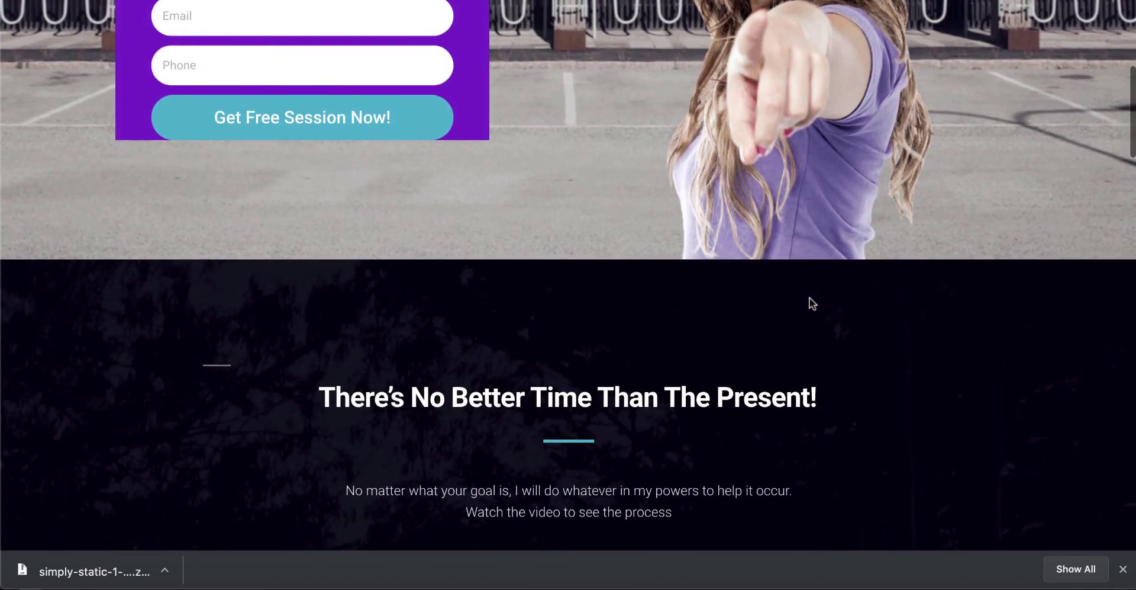
scroll(810, 297, "up", 6)
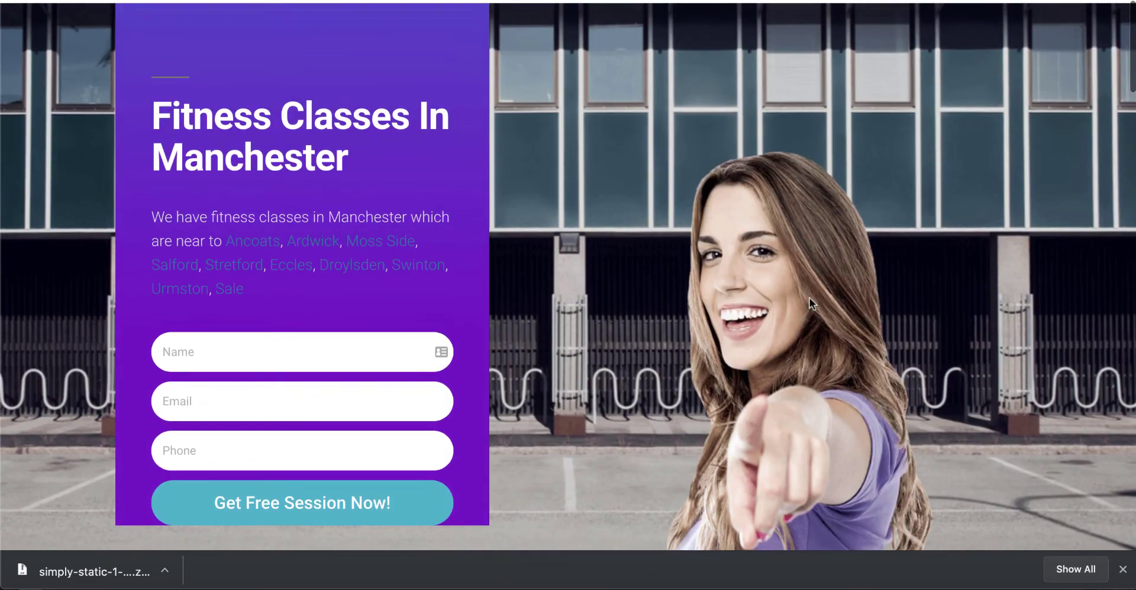
scroll(810, 297, "down", 9)
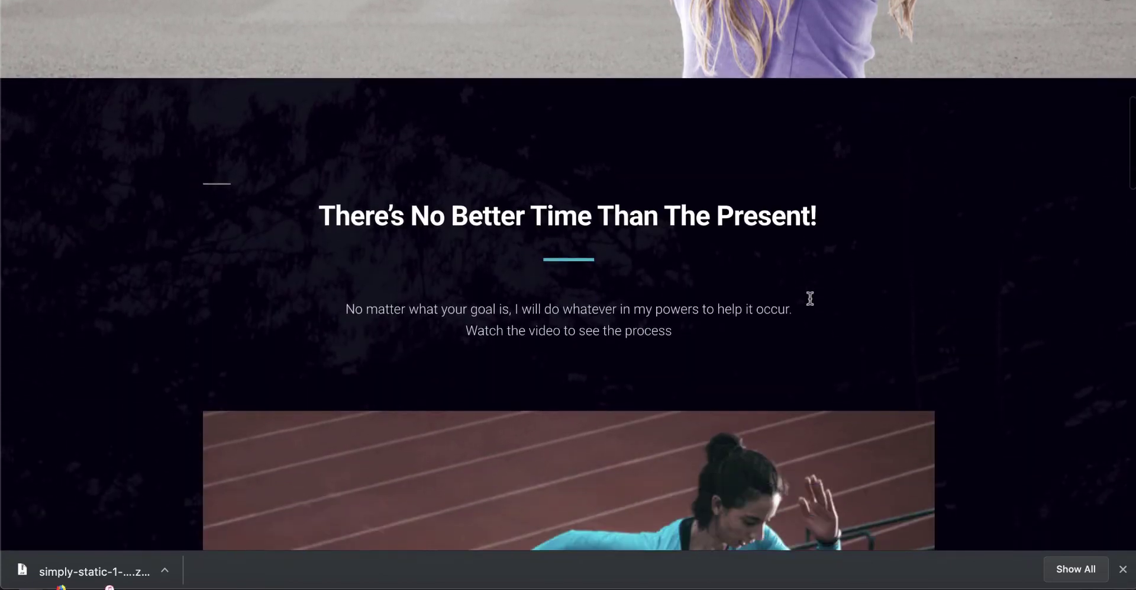
scroll(810, 298, "down", 20)
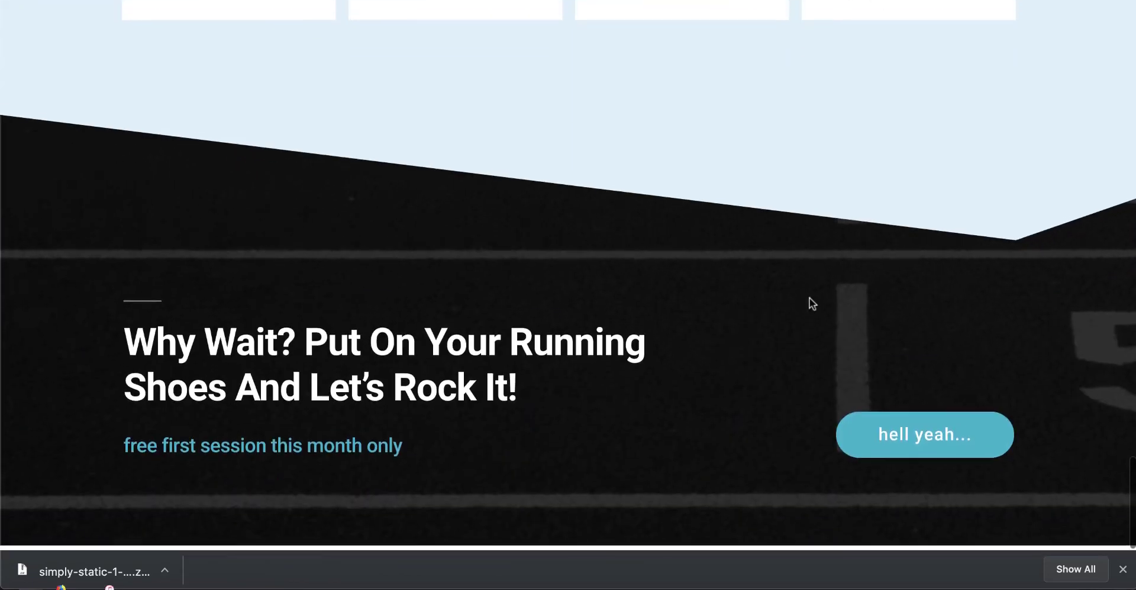
scroll(811, 297, "up", 20)
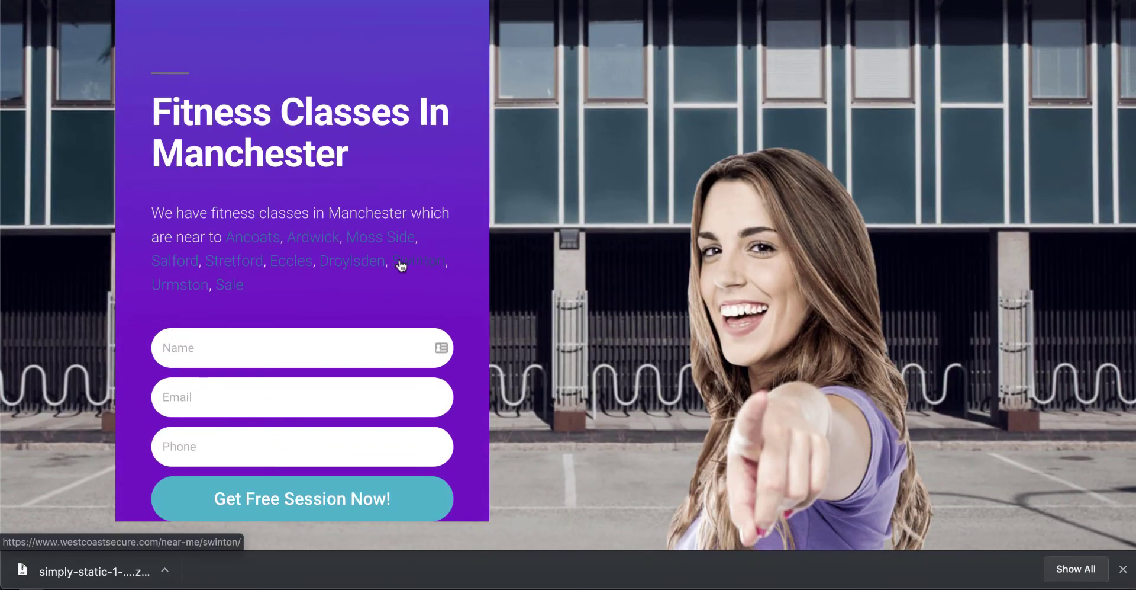
- Follow the nearby location links to the Moss Side and Droylsden pages and look over the Droylsden page
left_click(316, 243)
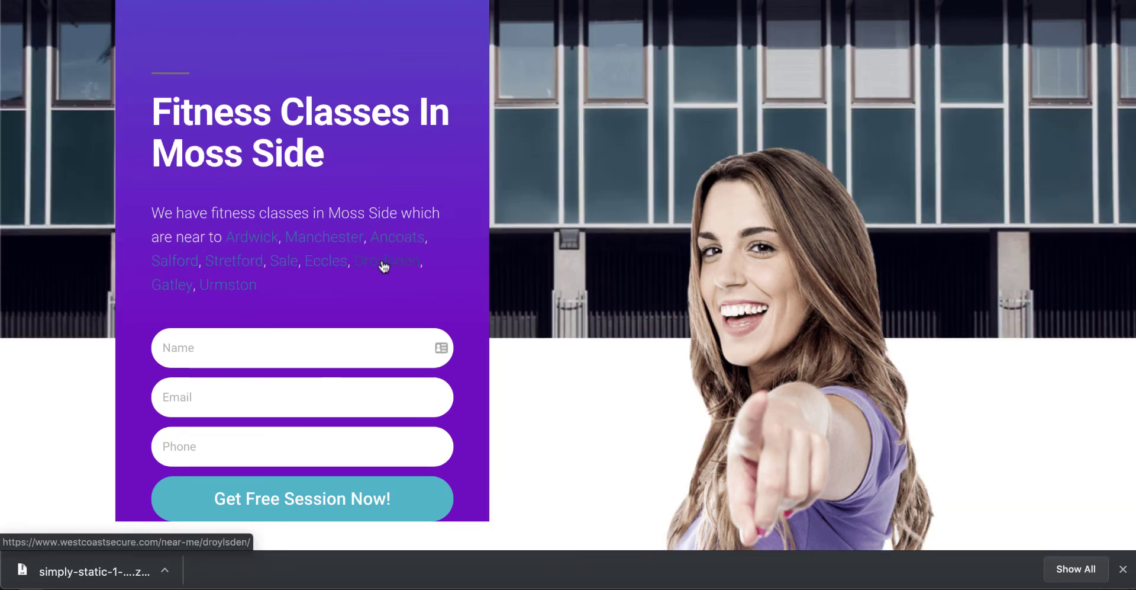
left_click(384, 264)
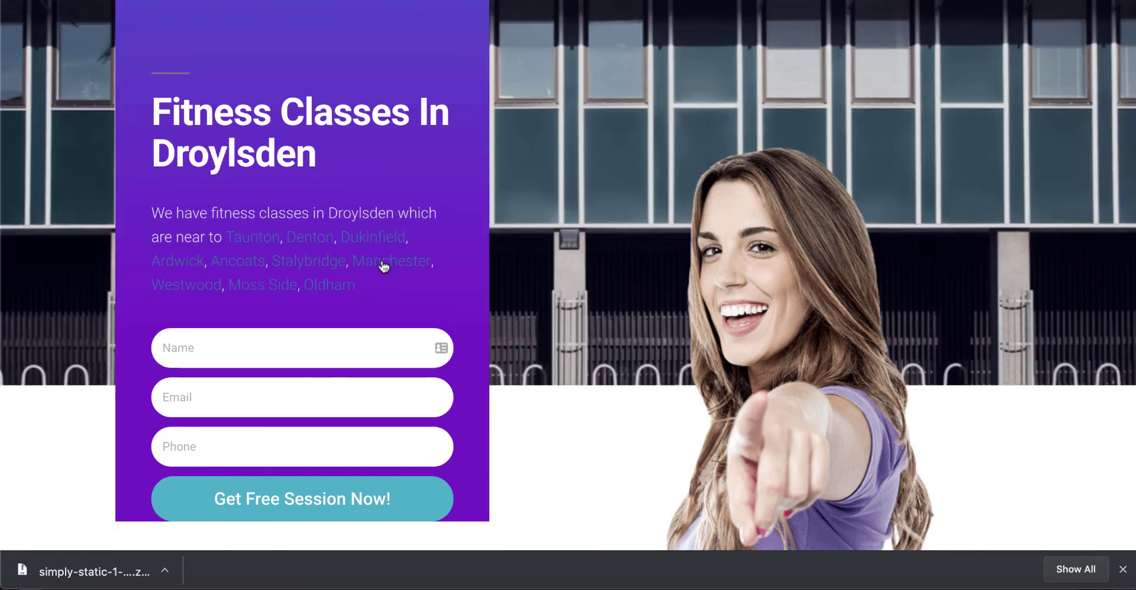
left_click(1123, 569)
scroll(376, 463, "down", 20)
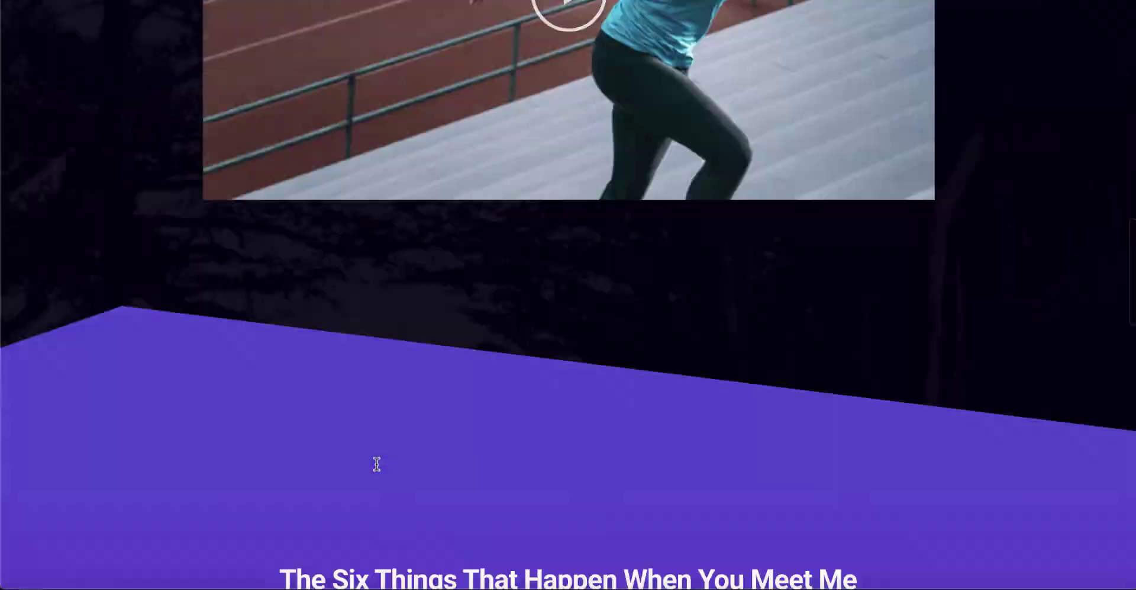
scroll(375, 463, "up", 20)
scroll(376, 463, "up", 9)
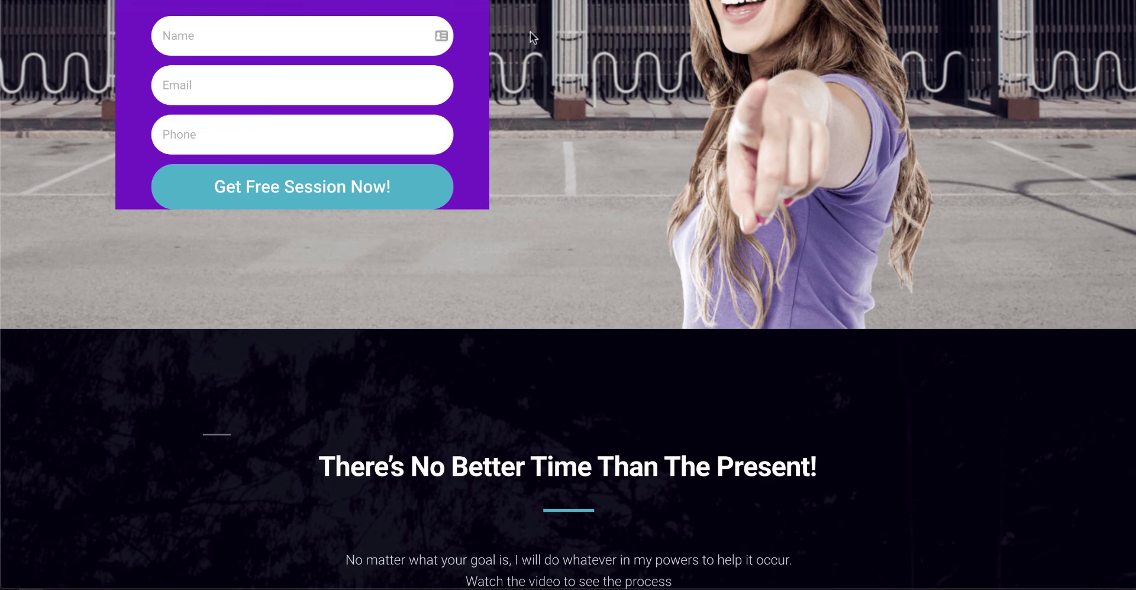
- Try to open wp-admin on the static site and look over the Manchester home page again
key("super+l")
type("wp-admiin")
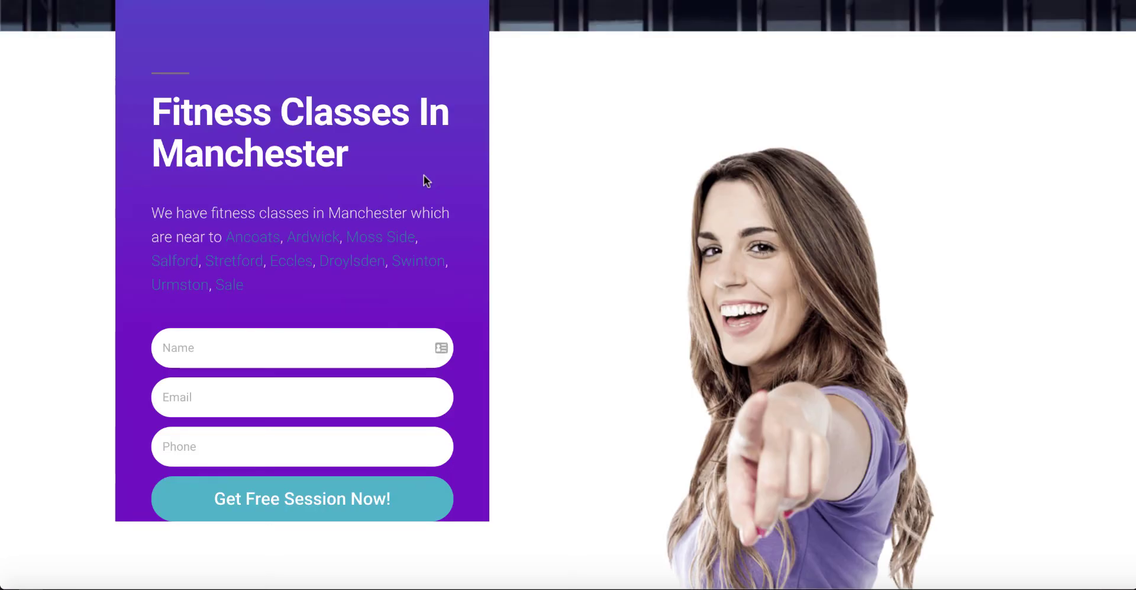
scroll(573, 321, "down", 20)
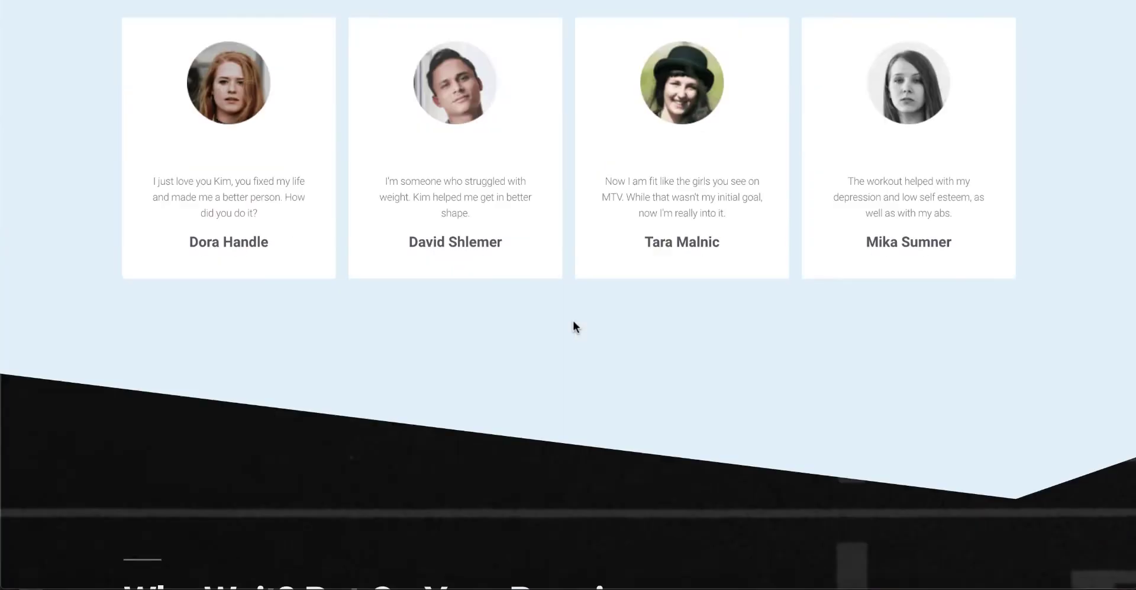
scroll(1099, 100, "up", 10)
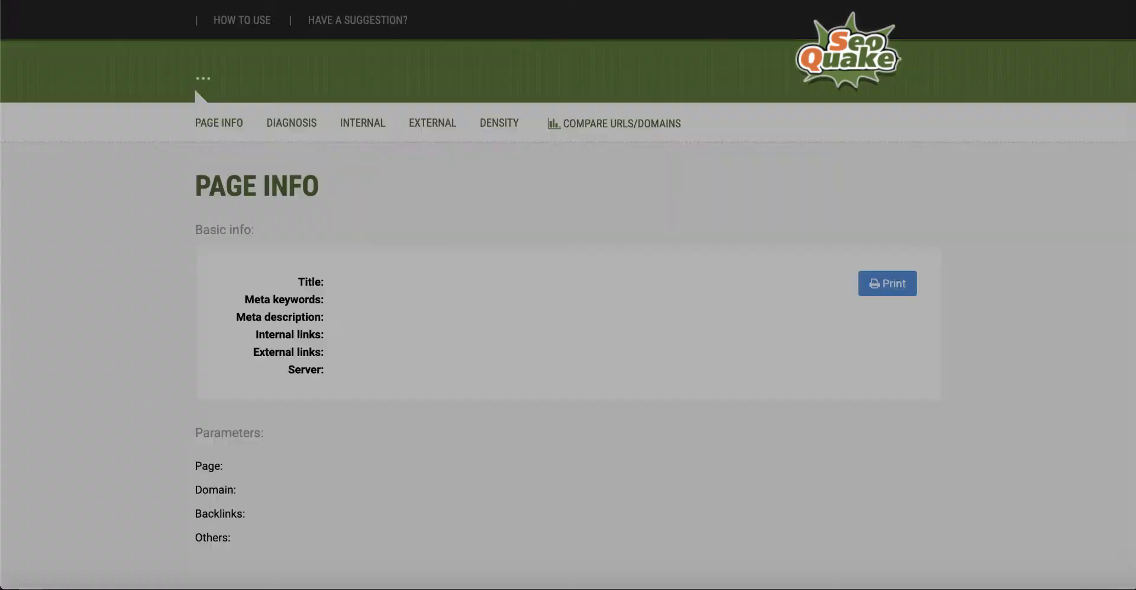
- Examine the SEOquake page audit of the westcoastsecure.com home page, including canonical, title, meta description and headings
scroll(529, 311, "down", 2)
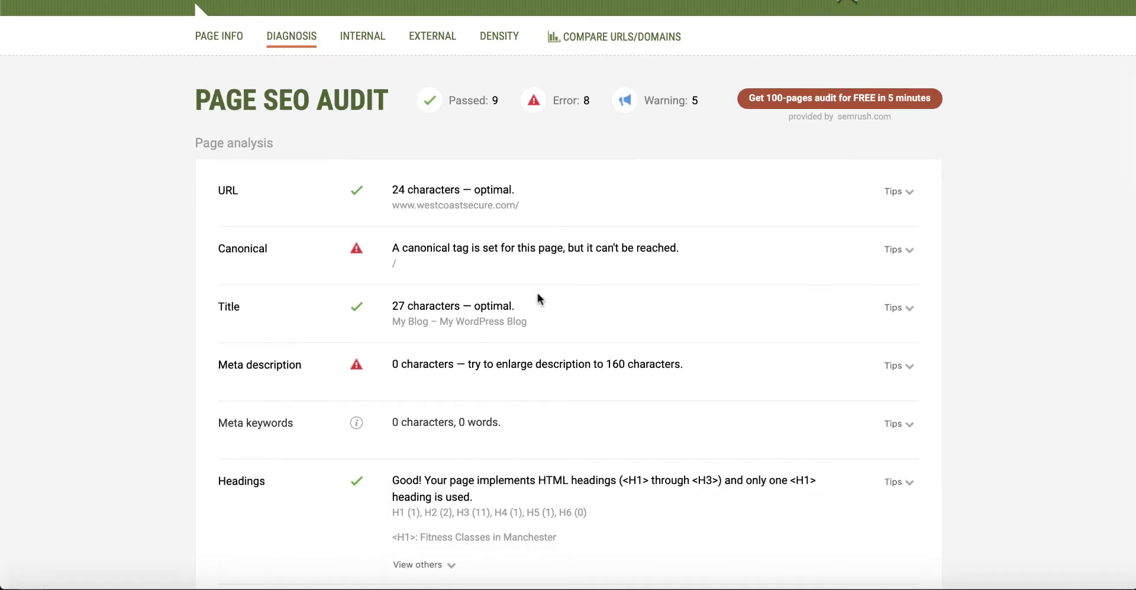
scroll(504, 284, "down", 2)
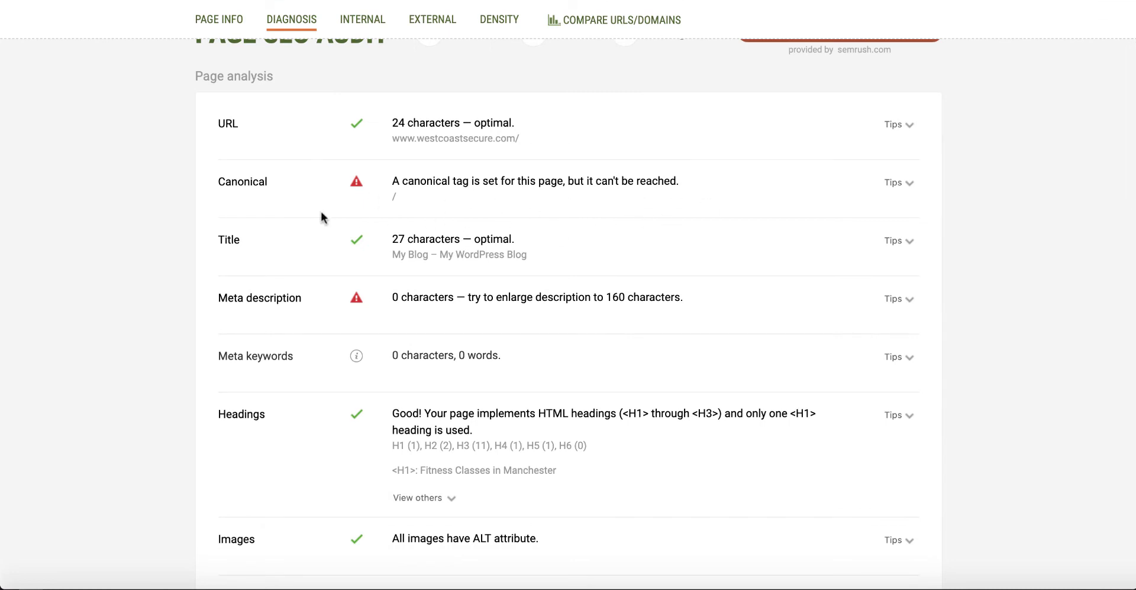
scroll(506, 246, "down", 1)
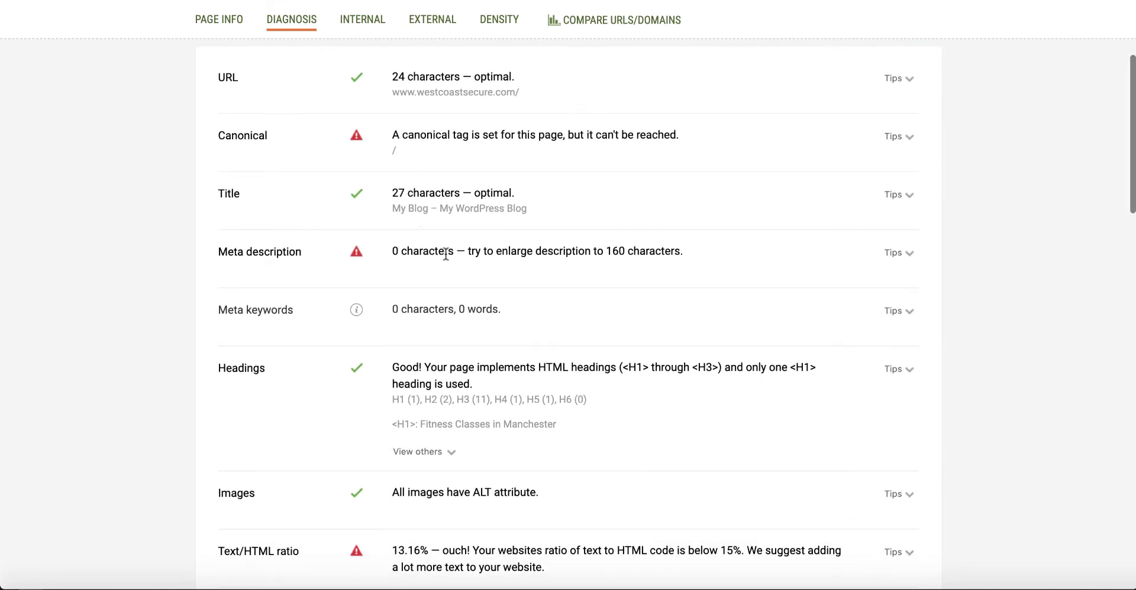
scroll(446, 253, "down", 5)
scroll(448, 253, "down", 4)
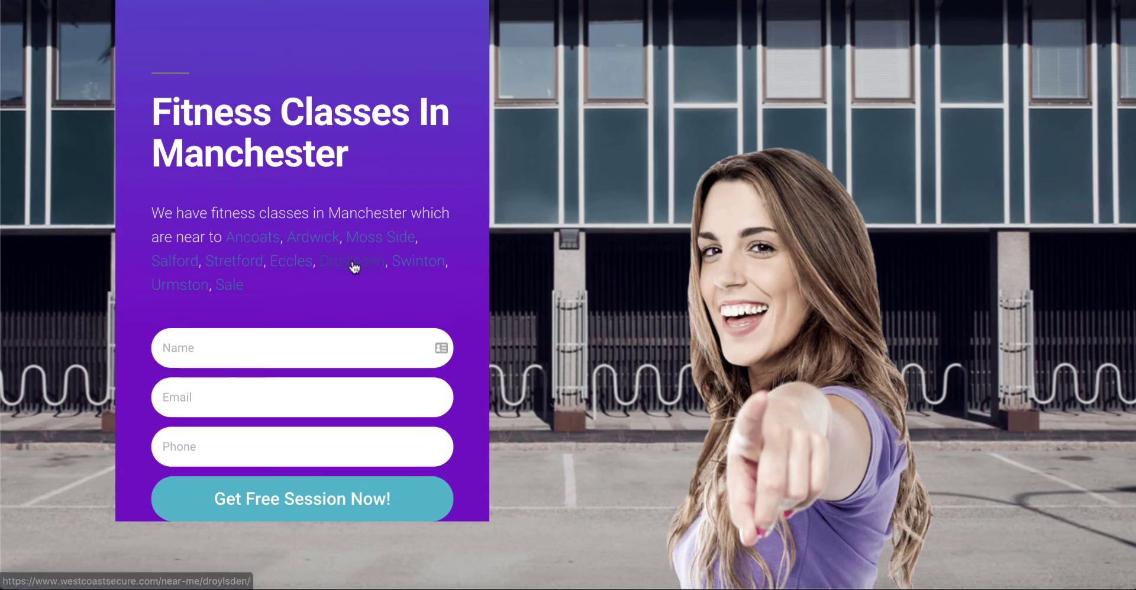
- Run the SEOquake diagnosis on the static Droylsden page, examine its SEO audit, and open the Google Structured Data Testing Tool for its schema
left_click(353, 264)
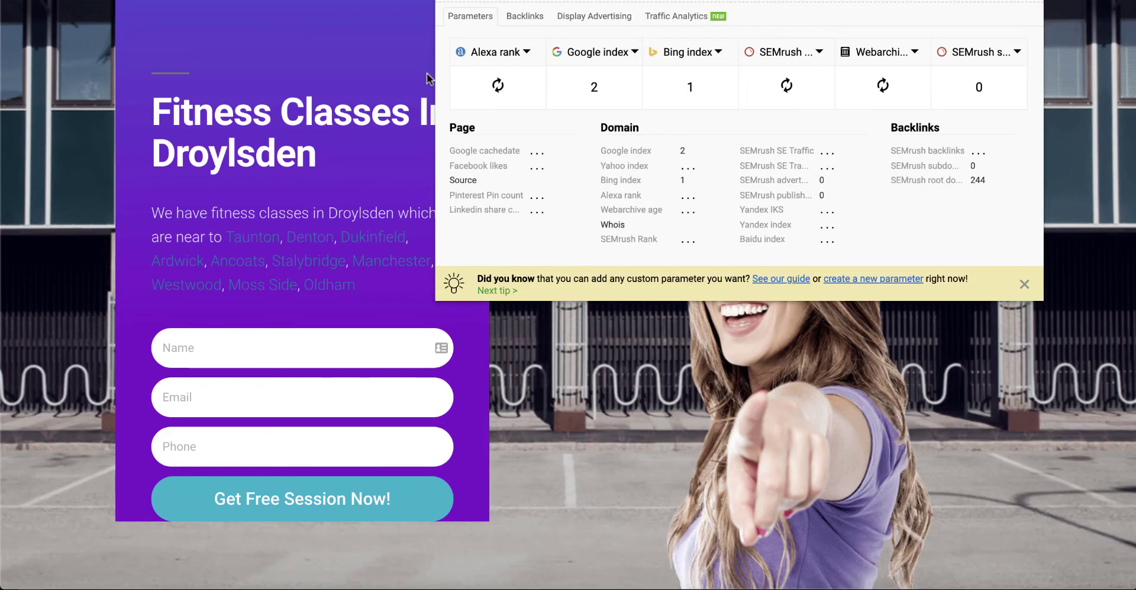
left_click(540, 1)
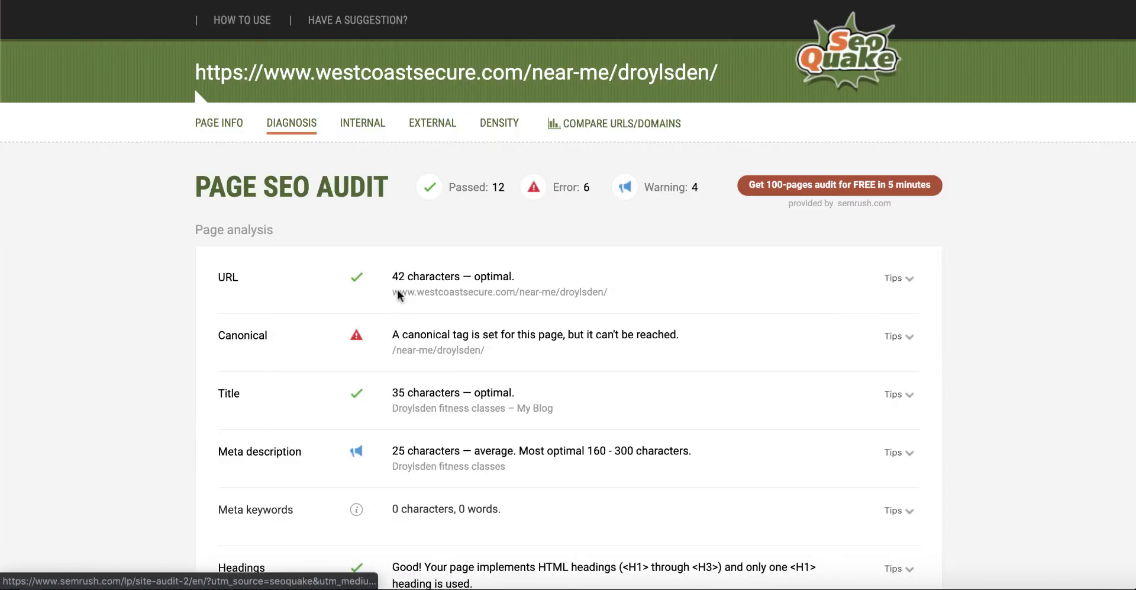
scroll(614, 340, "down", 2)
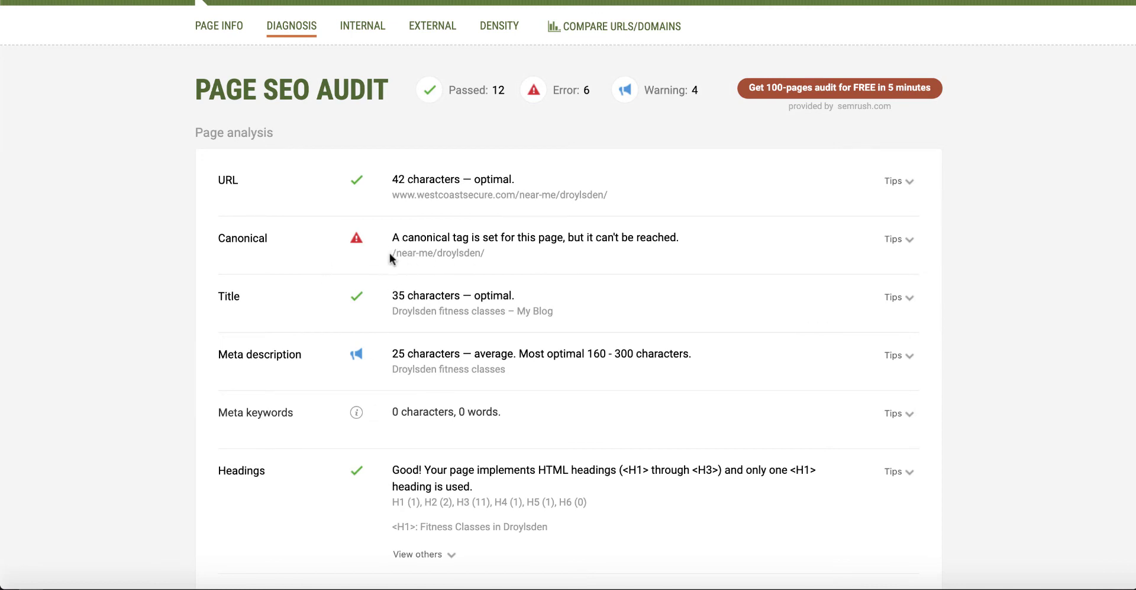
scroll(570, 321, "down", 7)
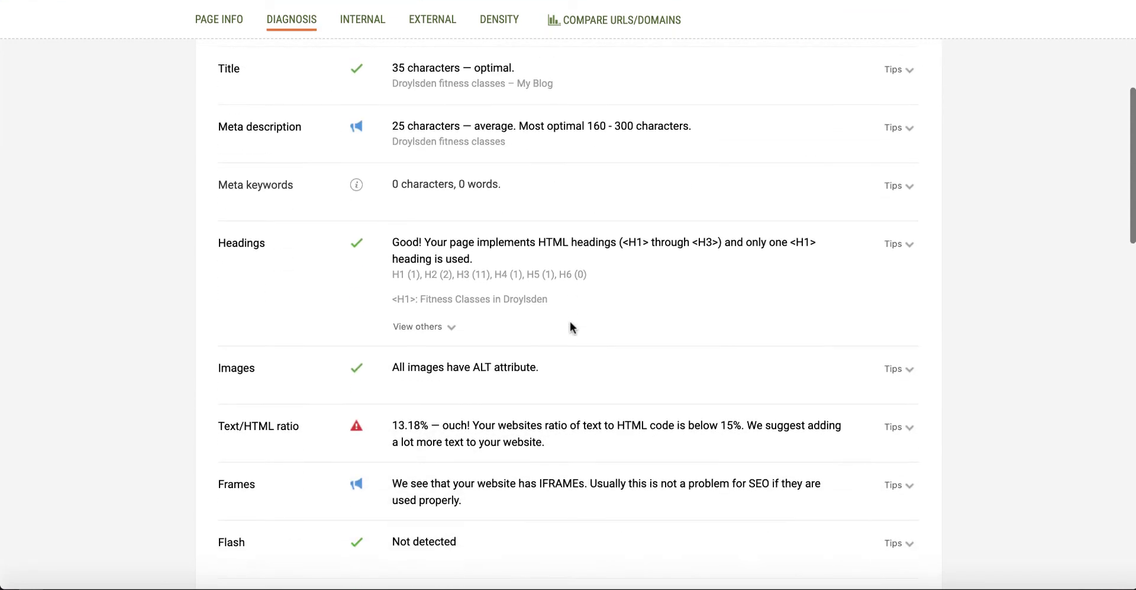
scroll(570, 320, "down", 3)
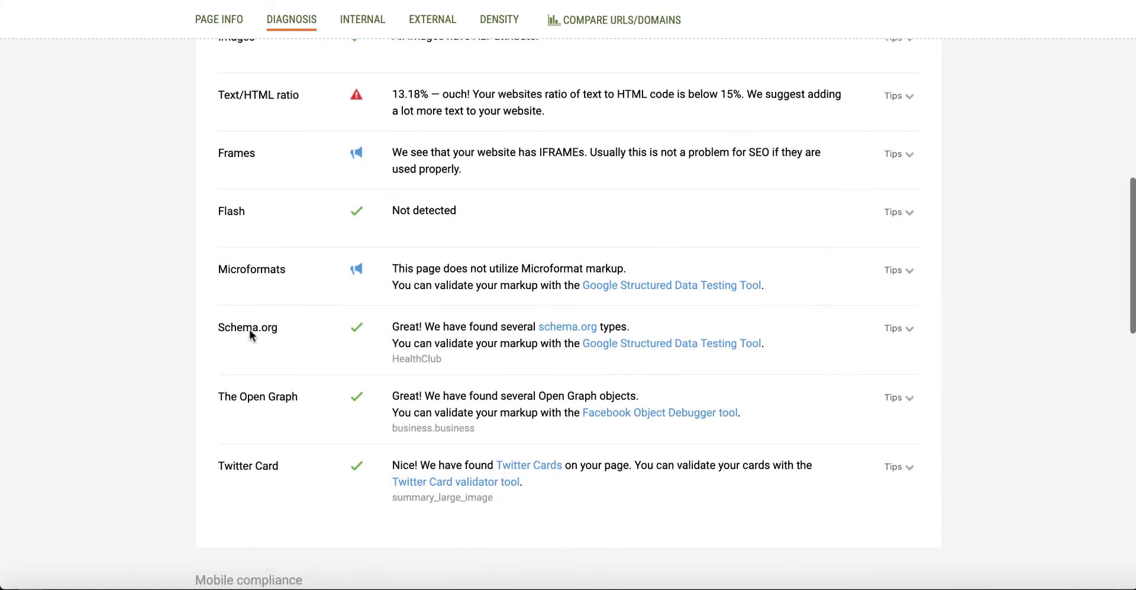
left_click(685, 350)
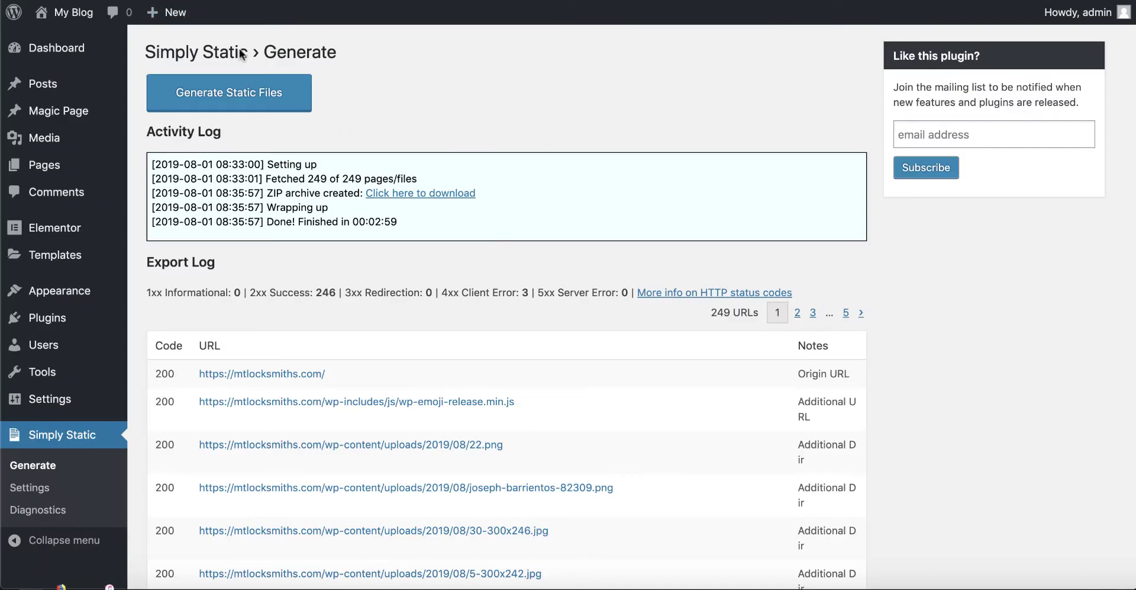
- Visit the WordPress site's Ardwick location page and open its Magic Page template for editing
mouse_move(76, 22)
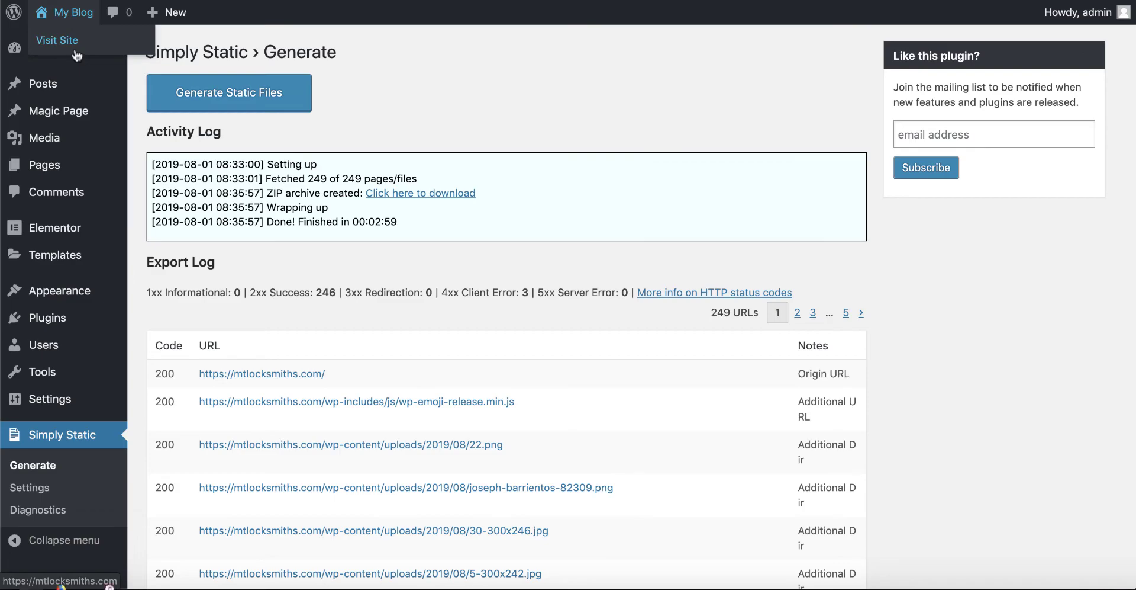
left_click(76, 52)
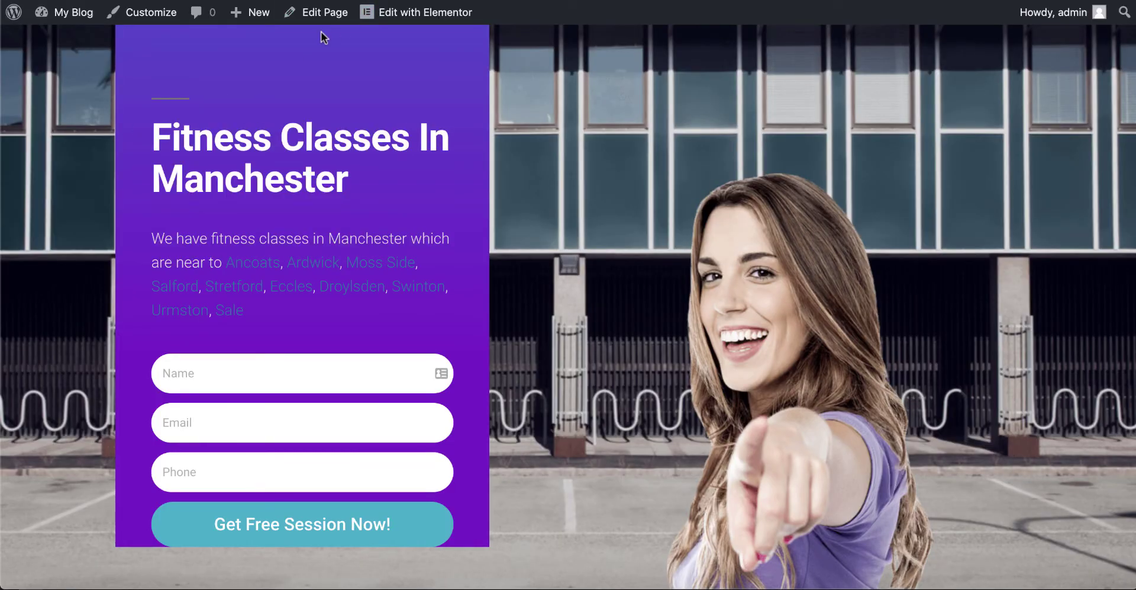
left_click(331, 264)
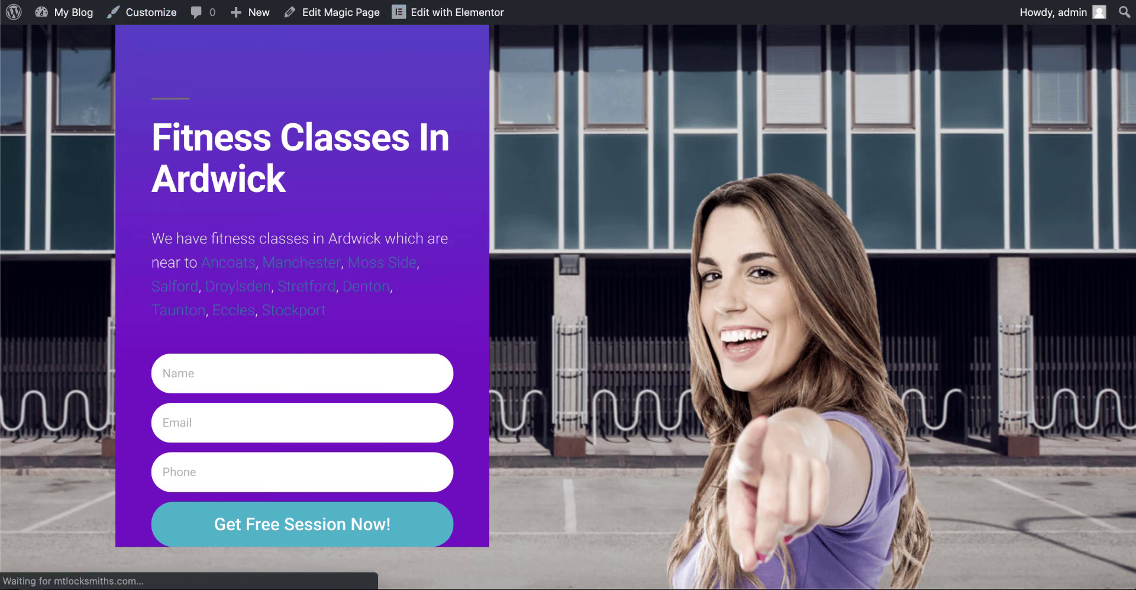
left_click(350, 14)
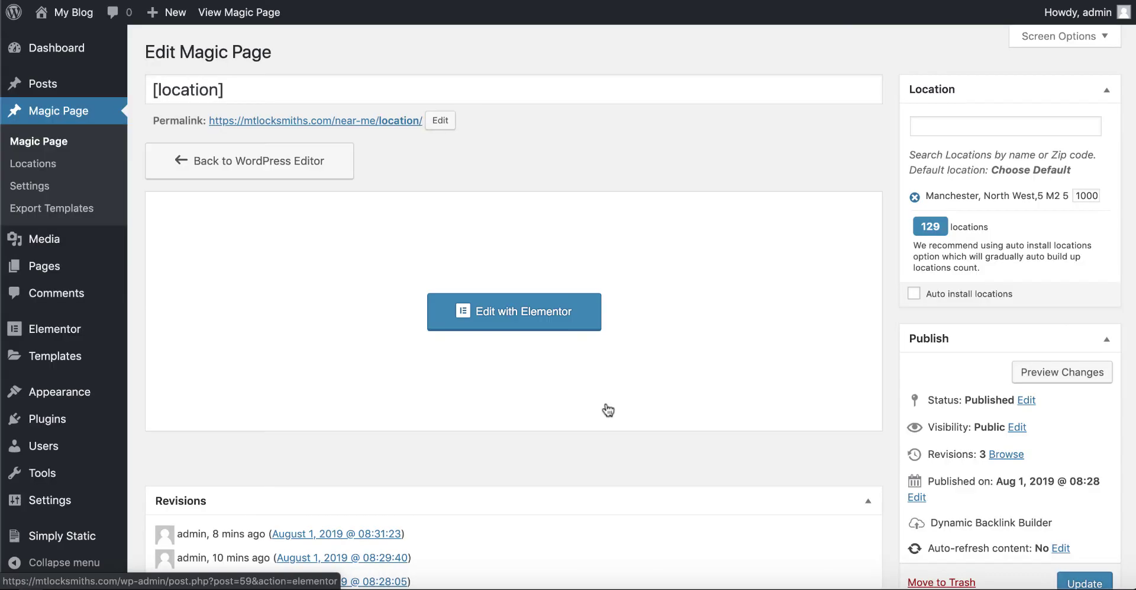
scroll(608, 409, "down", 20)
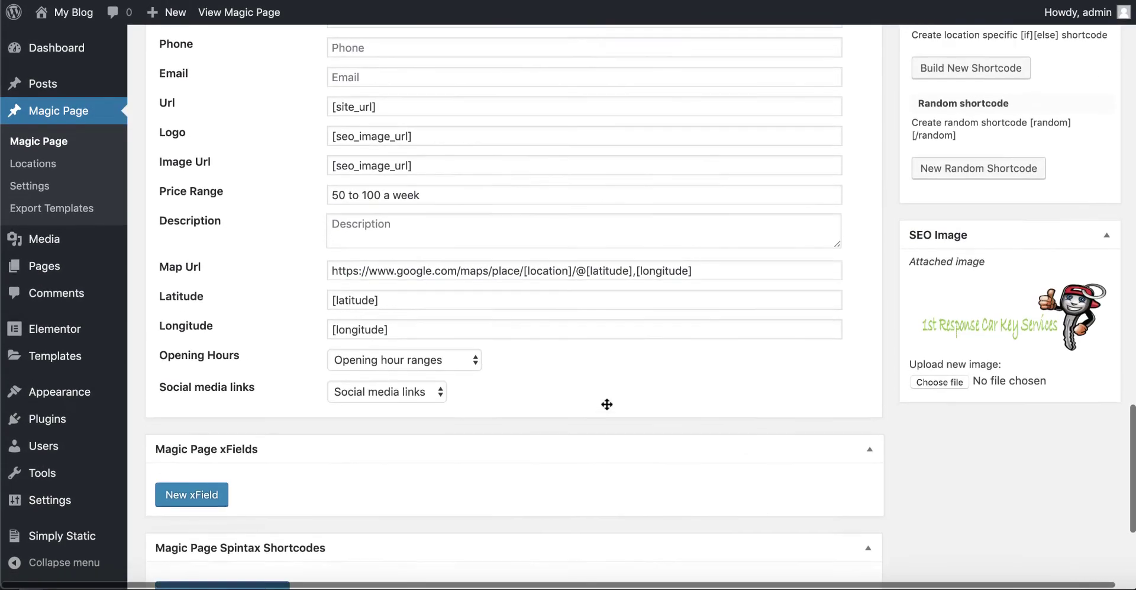
scroll(606, 404, "up", 7)
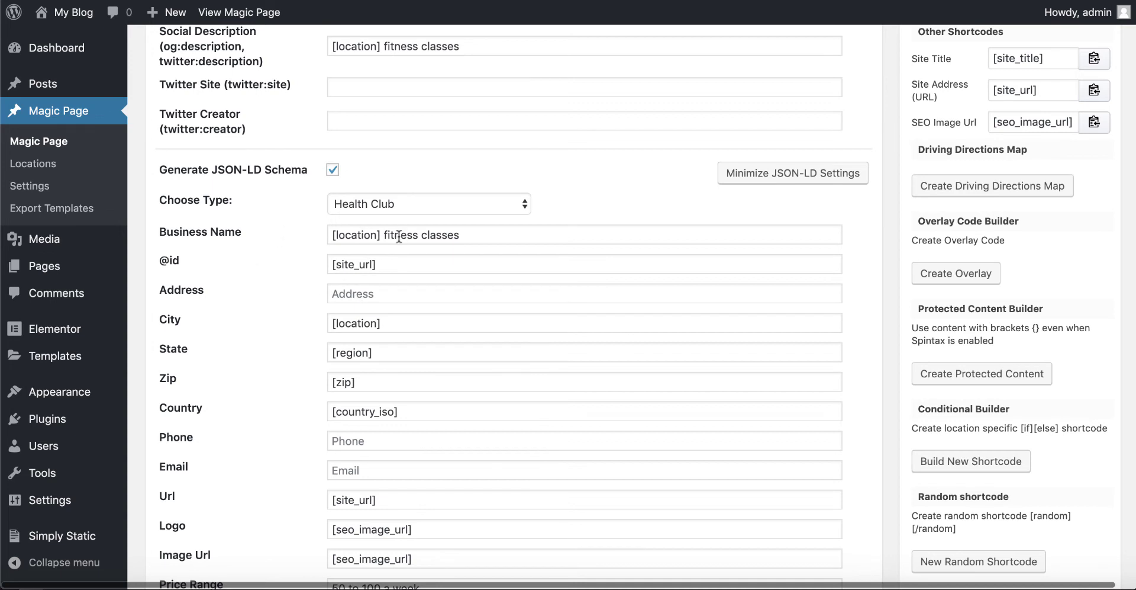
left_click(388, 503)
double_click(389, 500)
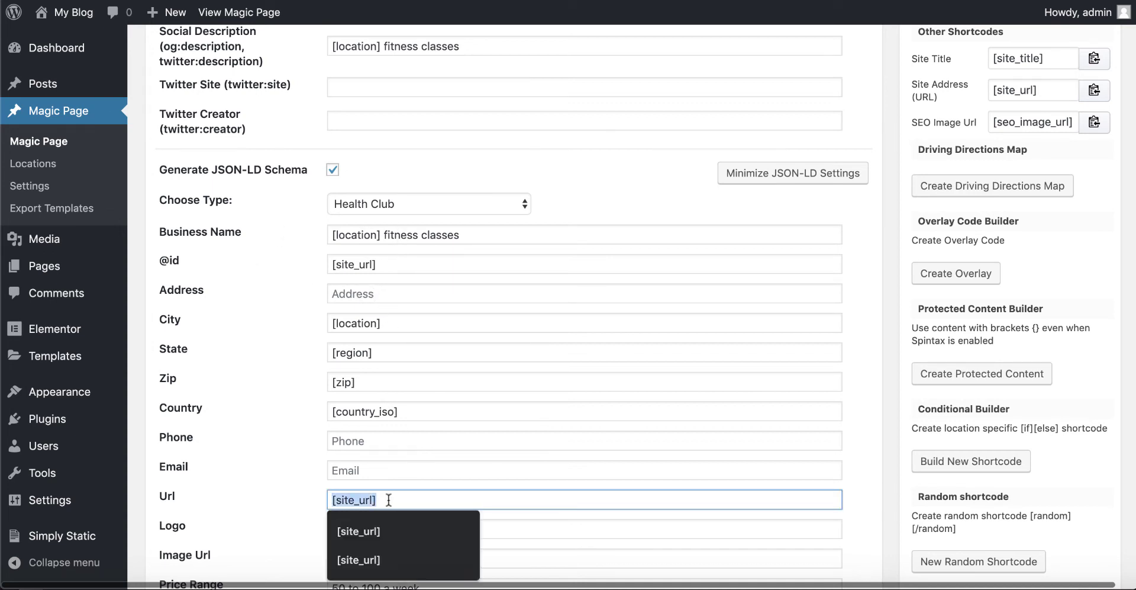
scroll(389, 500, "down", 5)
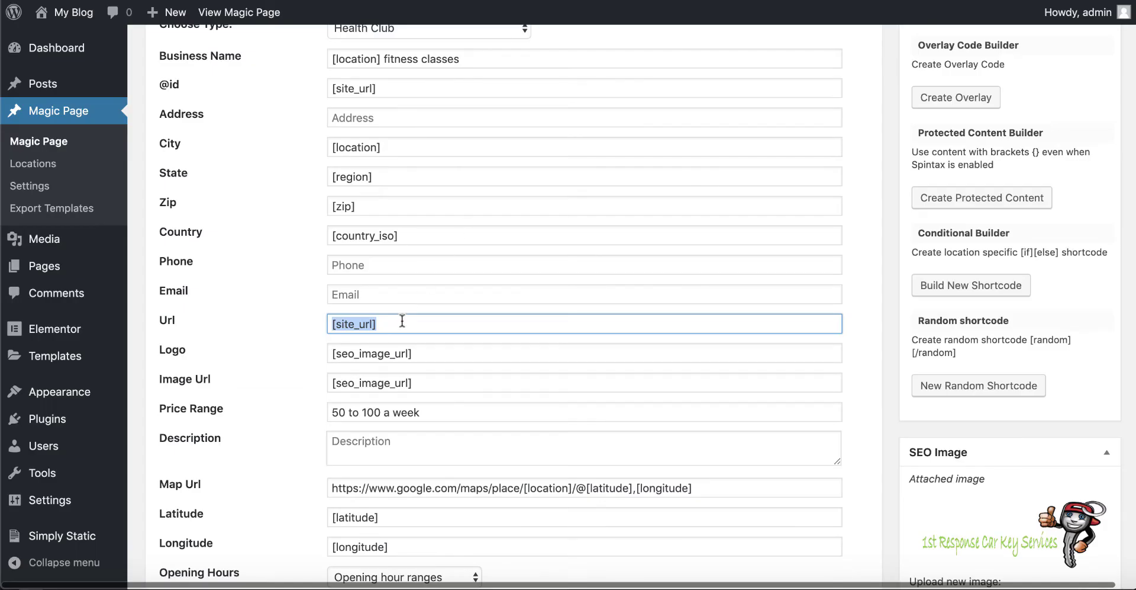
type("https://www.westcoastsecure.com/near-me/droylsden/")
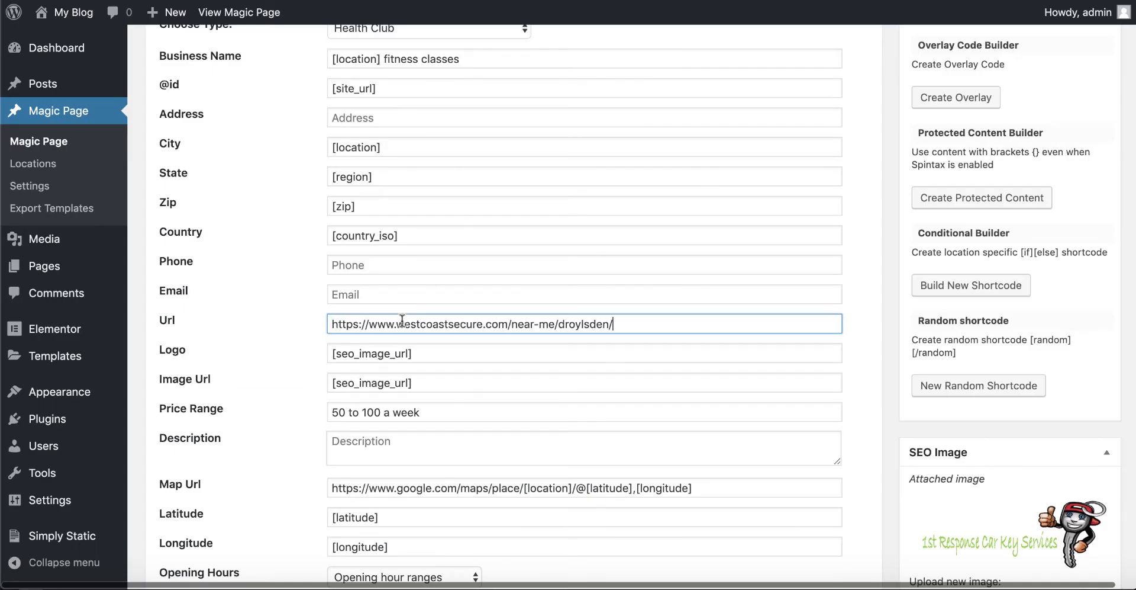
double_click(586, 322)
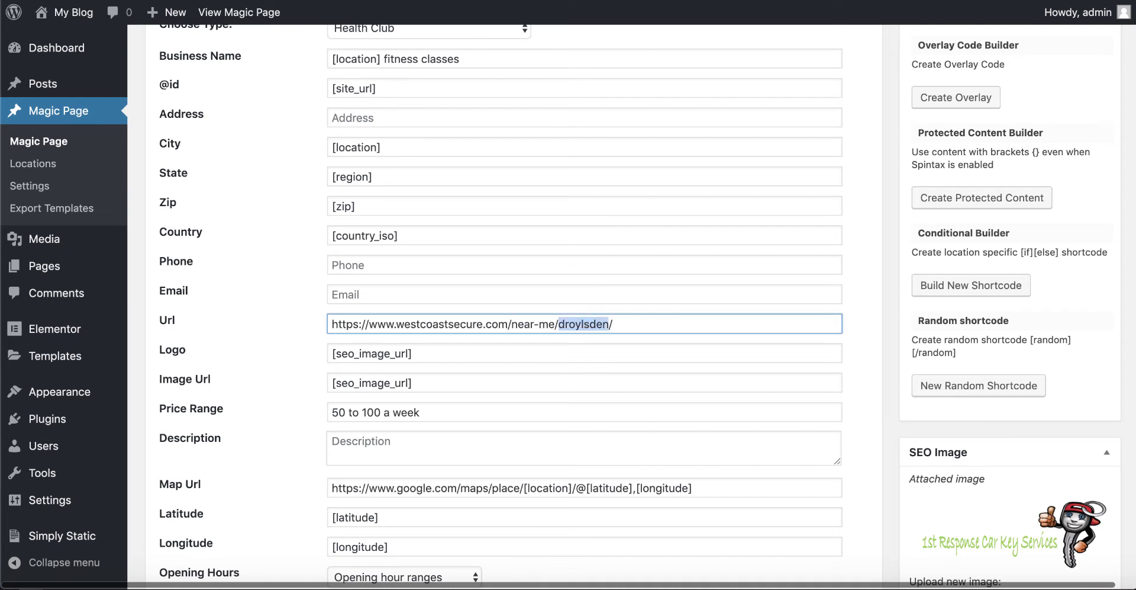
type("[slug")
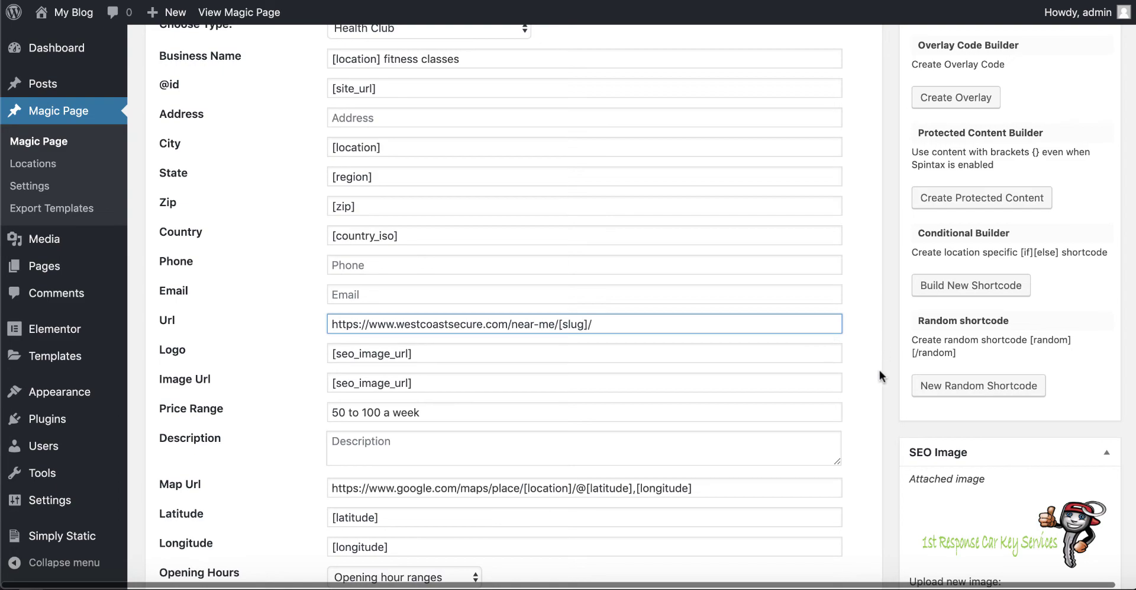
scroll(880, 369, "down", 7)
scroll(956, 80, "up", 14)
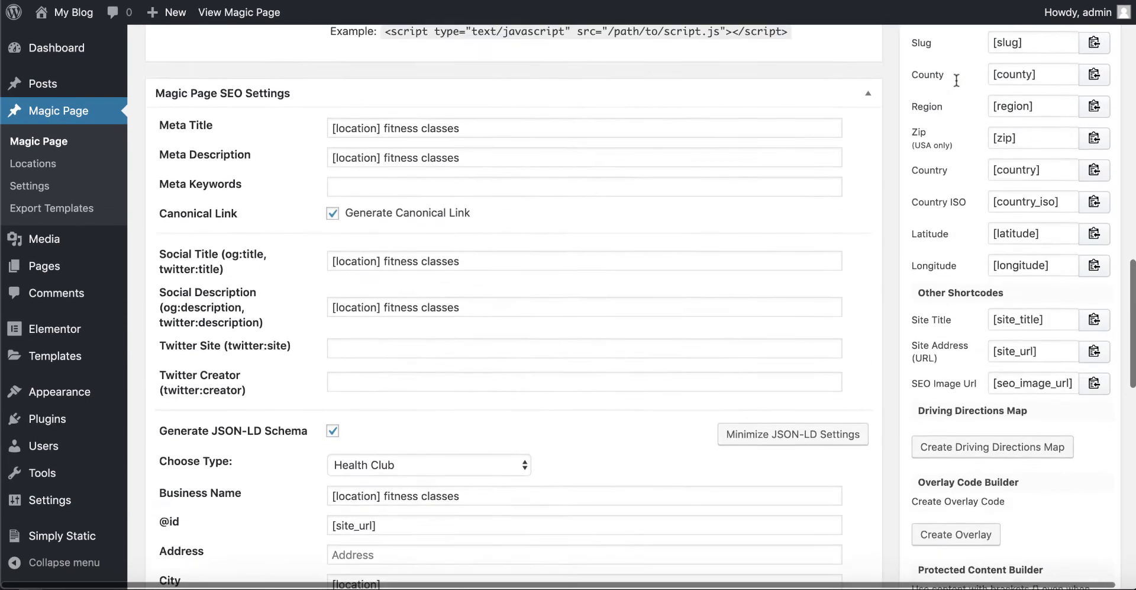
scroll(956, 80, "up", 10)
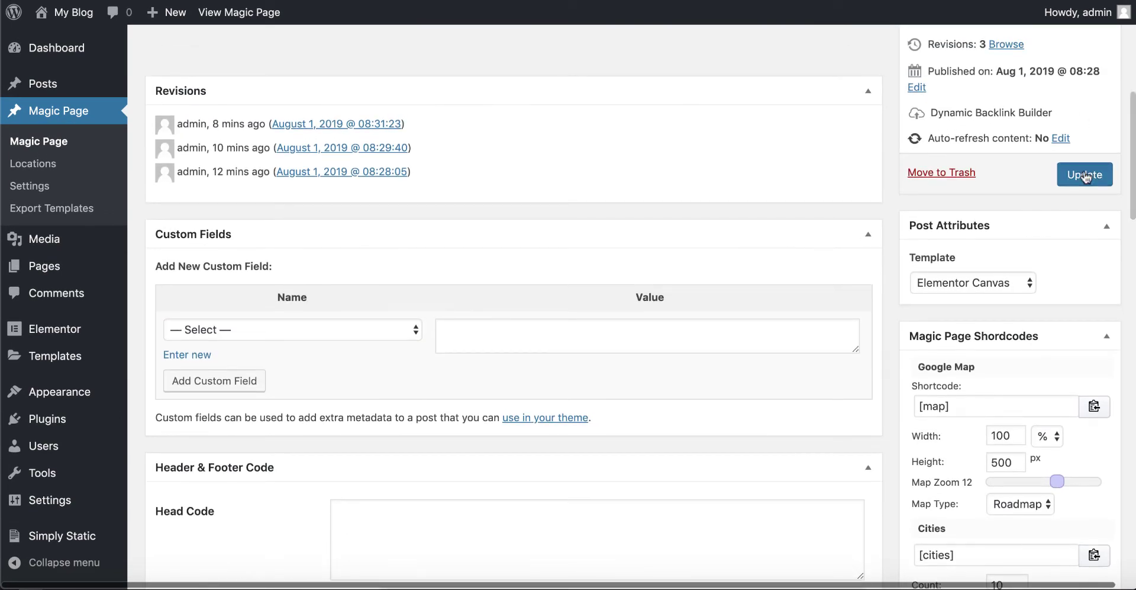
left_click(1085, 175)
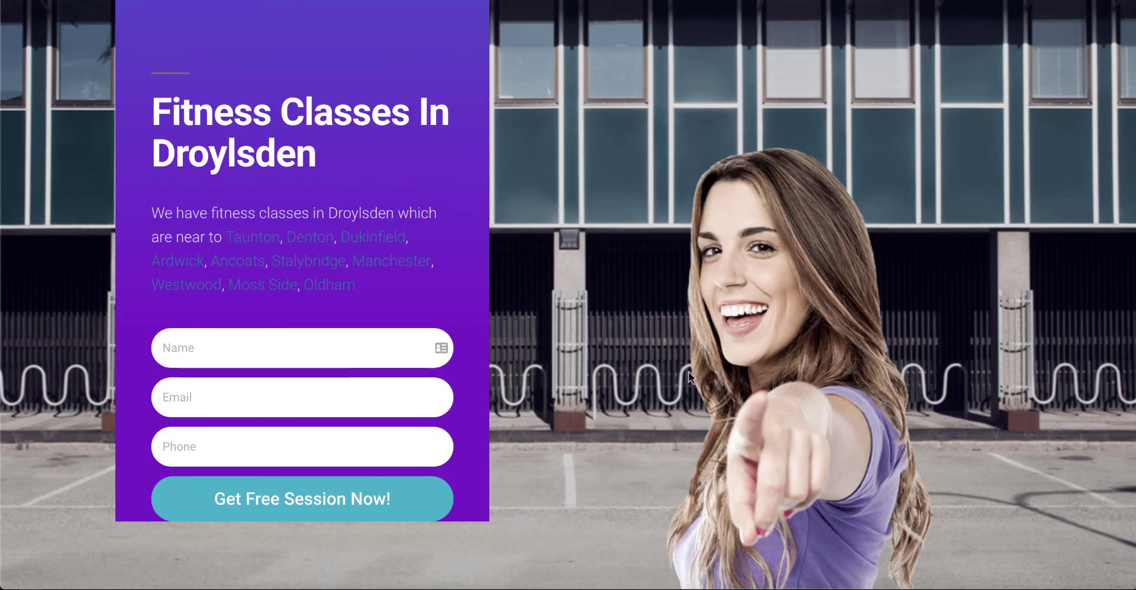
- Look over the static Droylsden and Manchester fitness class pages
scroll(688, 373, "down", 15)
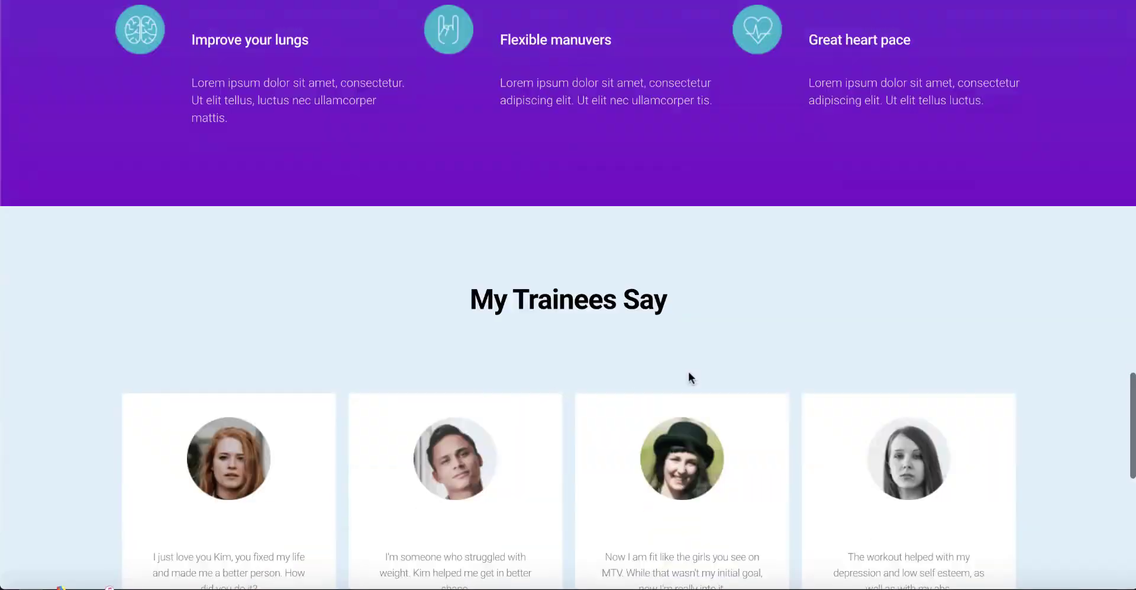
scroll(688, 371, "up", 15)
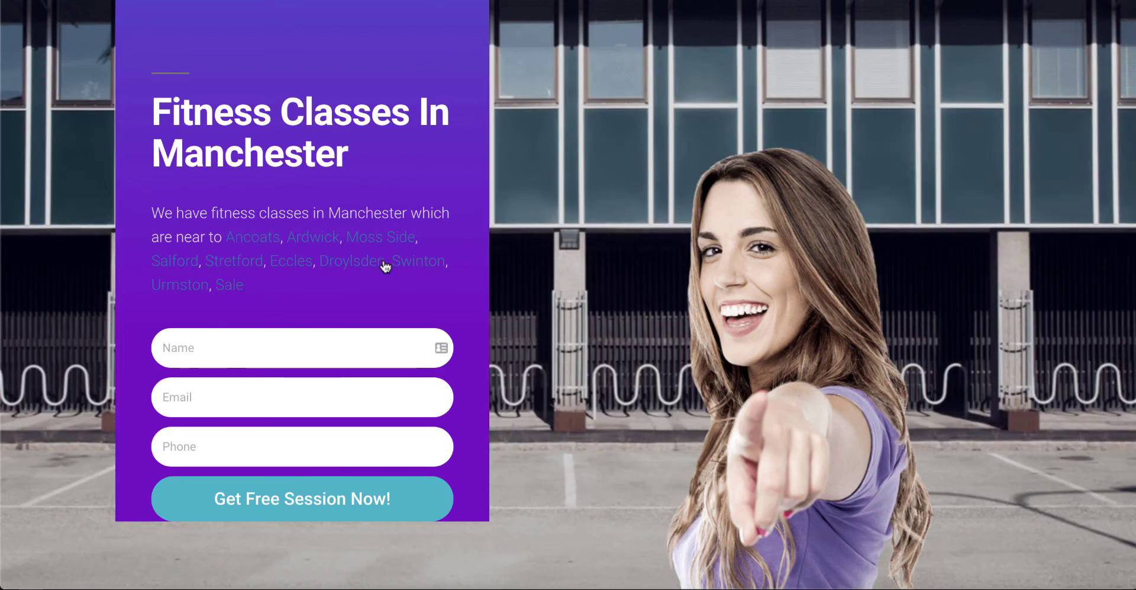
scroll(826, 267, "down", 15)
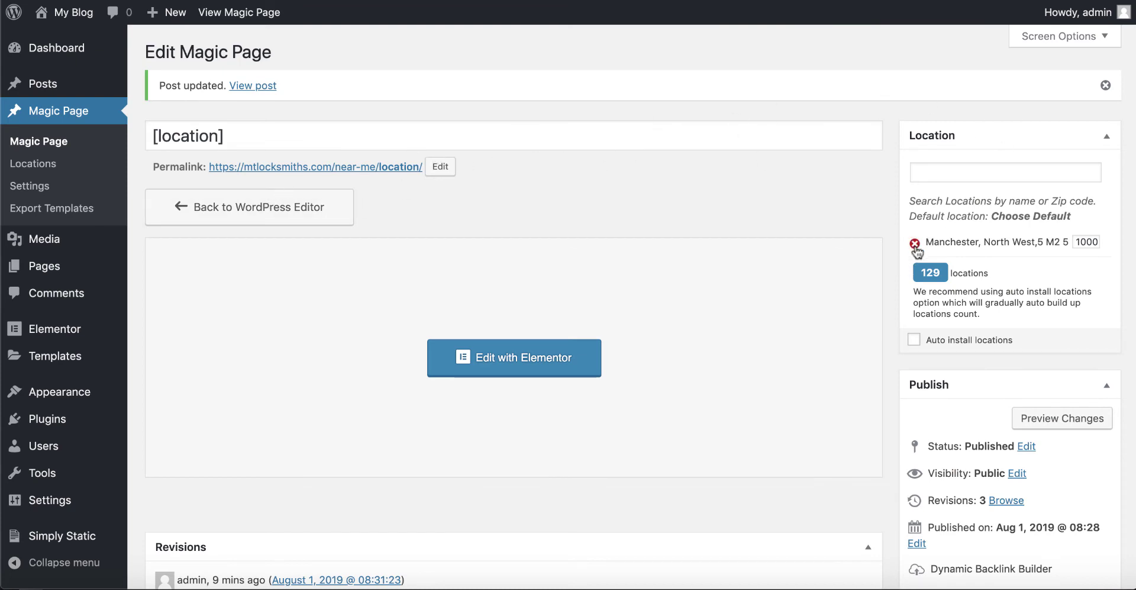
- Replace the Manchester location with Stockport, SK1 3, North West and update the Magic Page
left_click(916, 243)
left_click(948, 172)
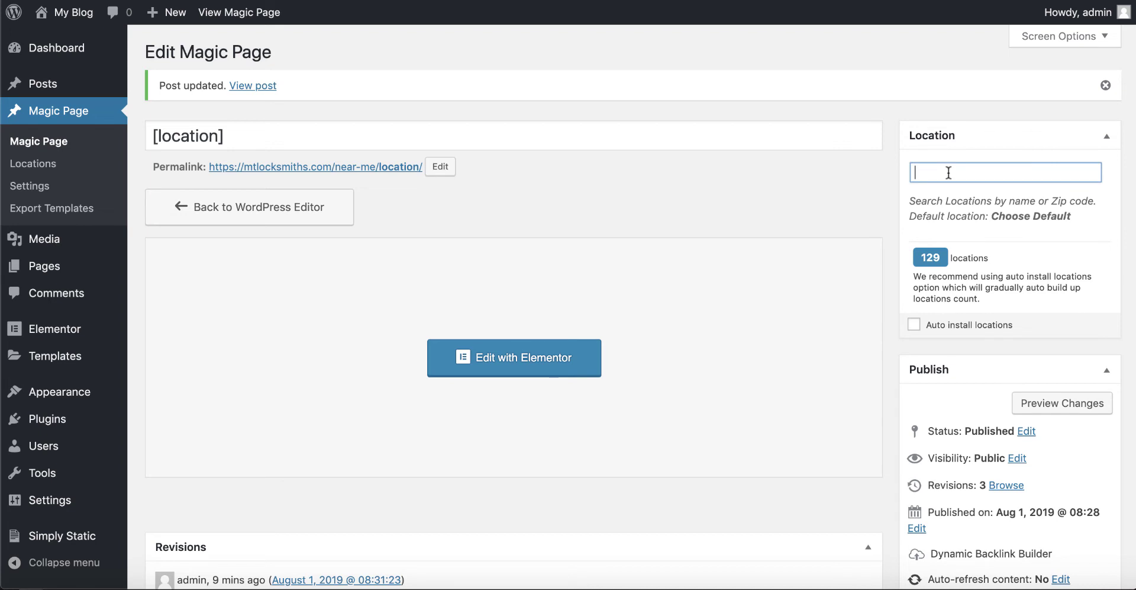
type("stockport")
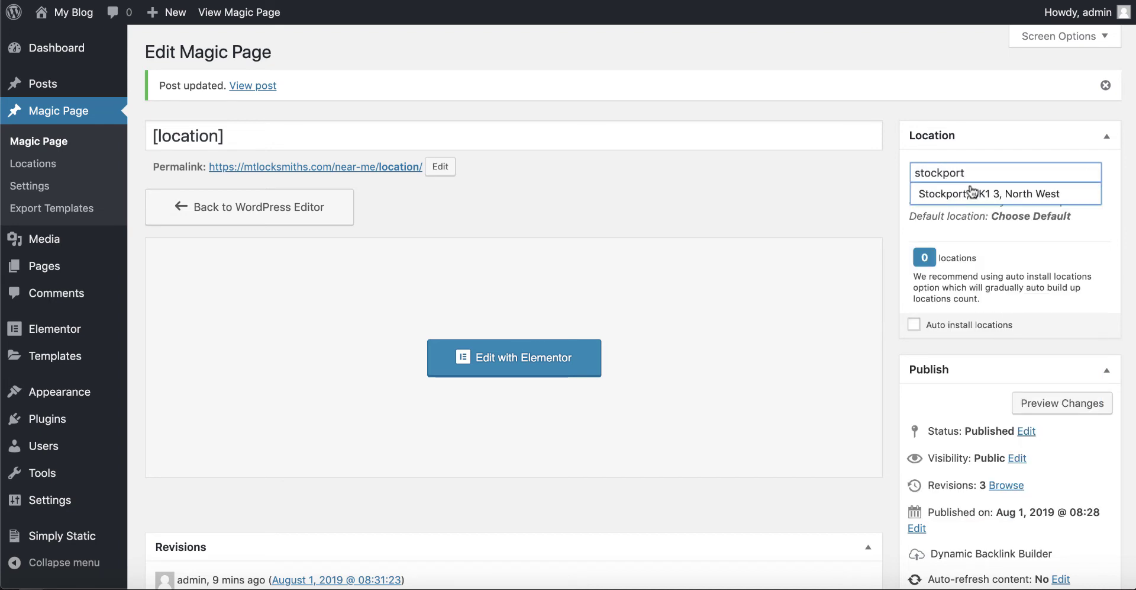
left_click(973, 193)
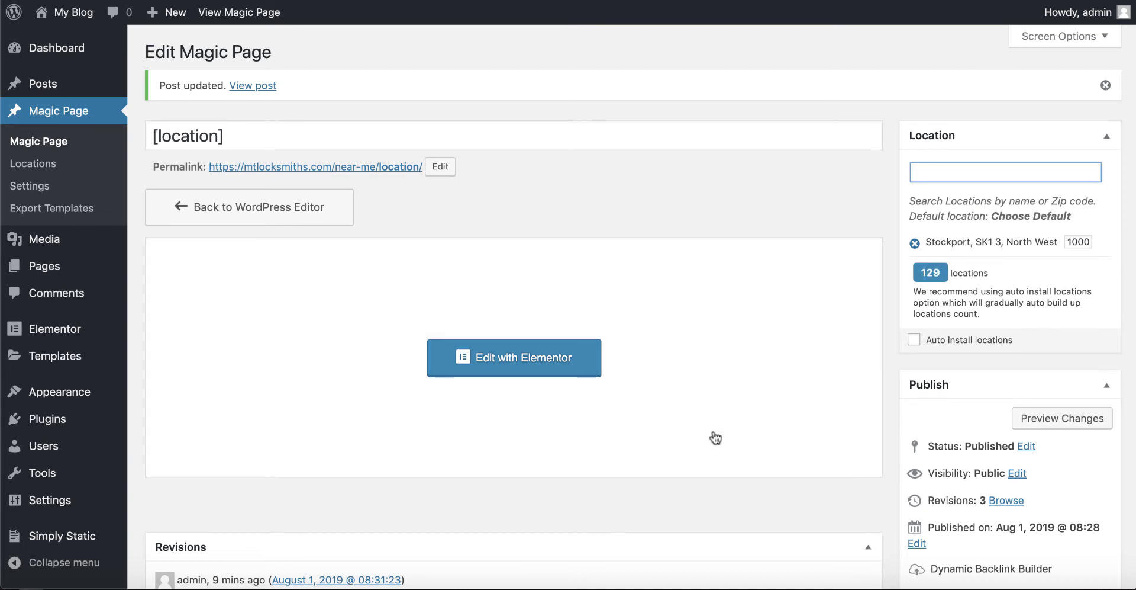
scroll(320, 503, "down", 4)
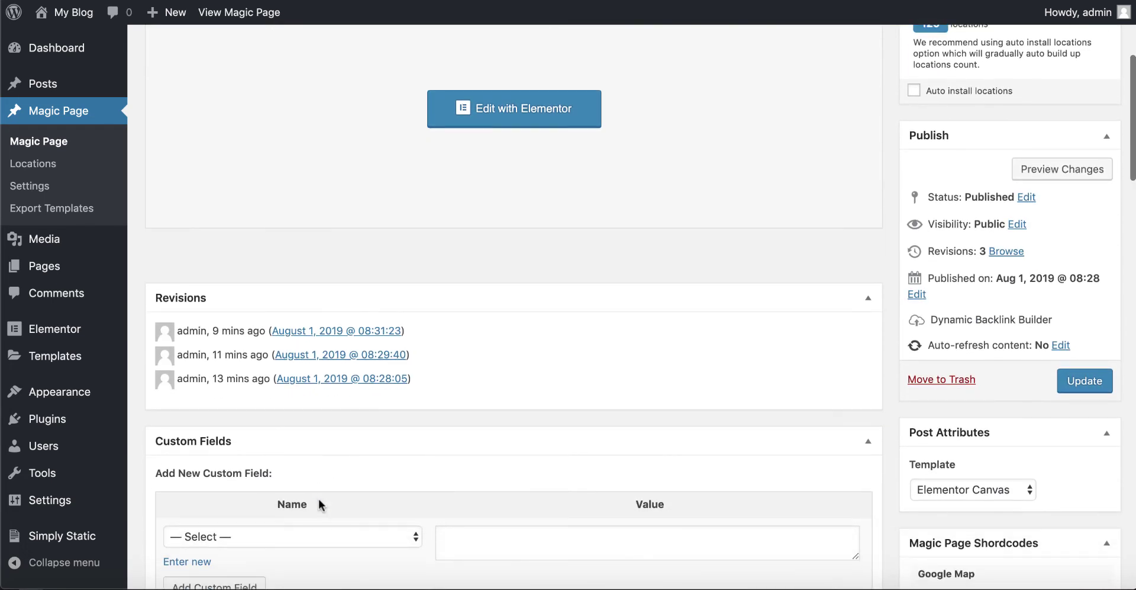
left_click(1085, 381)
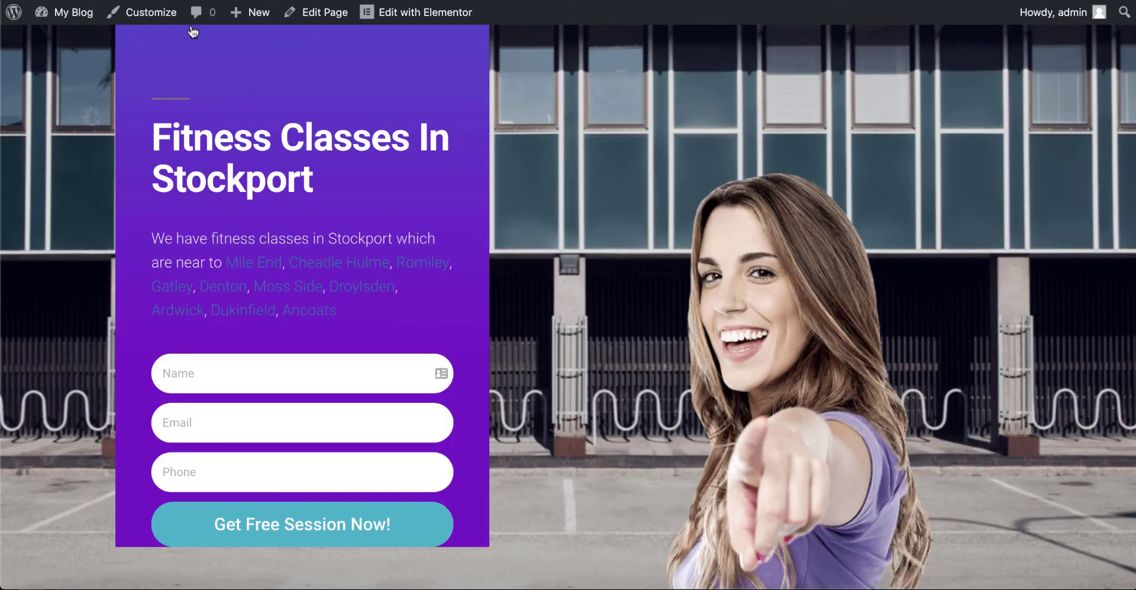
- Follow the nearby location links from the Stockport page to view the Mile End and Cheadle Hulme pages
left_click(259, 263)
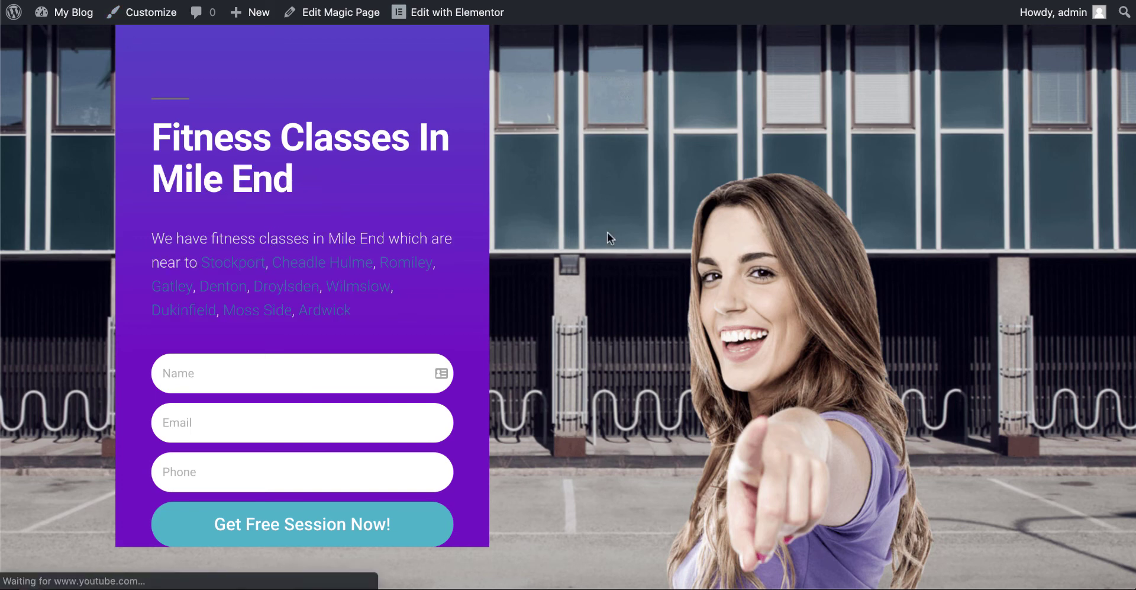
left_click(351, 267)
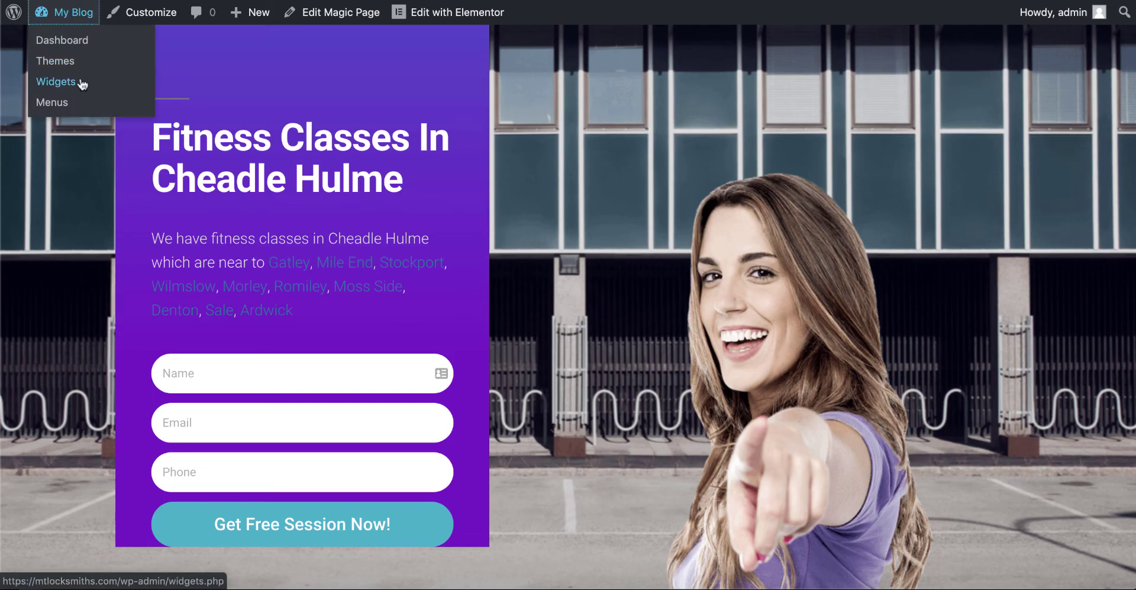
- Open the Magic Page databases for the United Kingdom and install the Isle of Man database
left_click(62, 39)
mouse_move(37, 166)
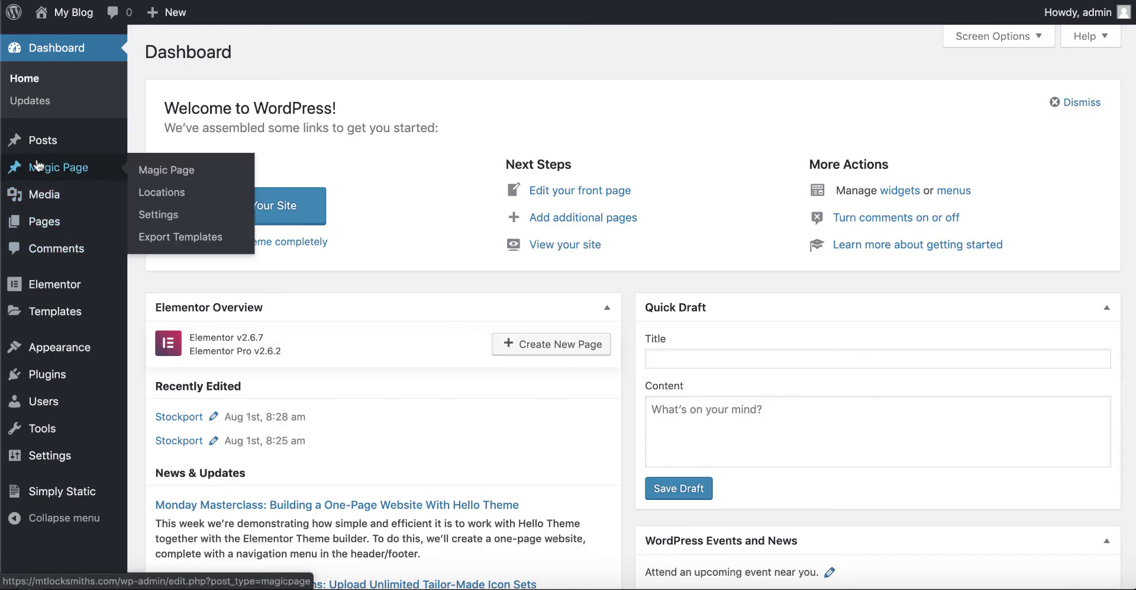
left_click(152, 216)
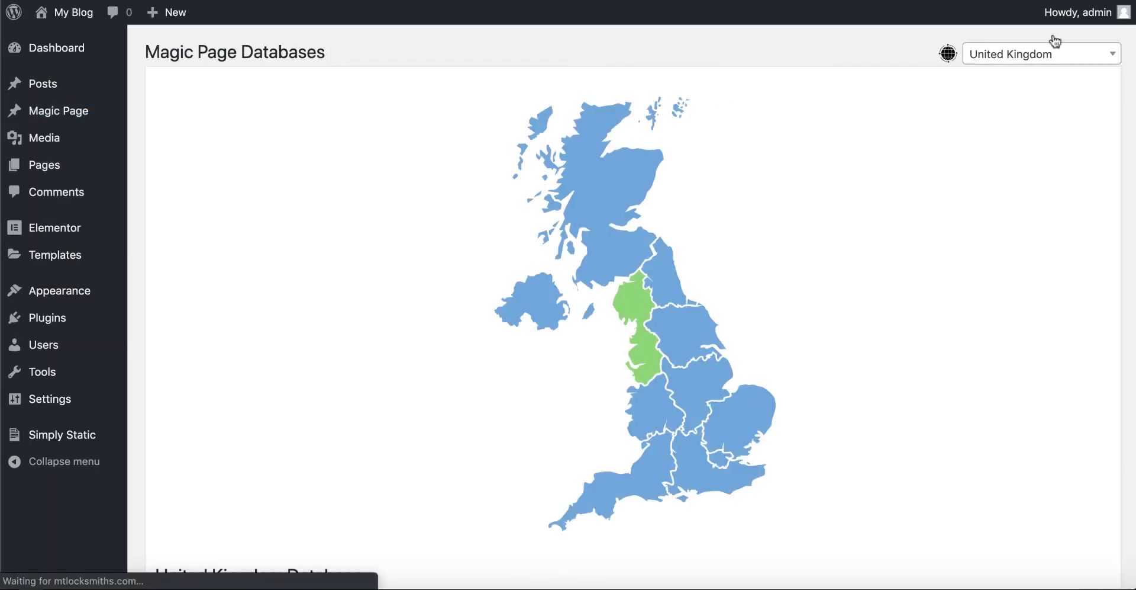
scroll(939, 269, "down", 10)
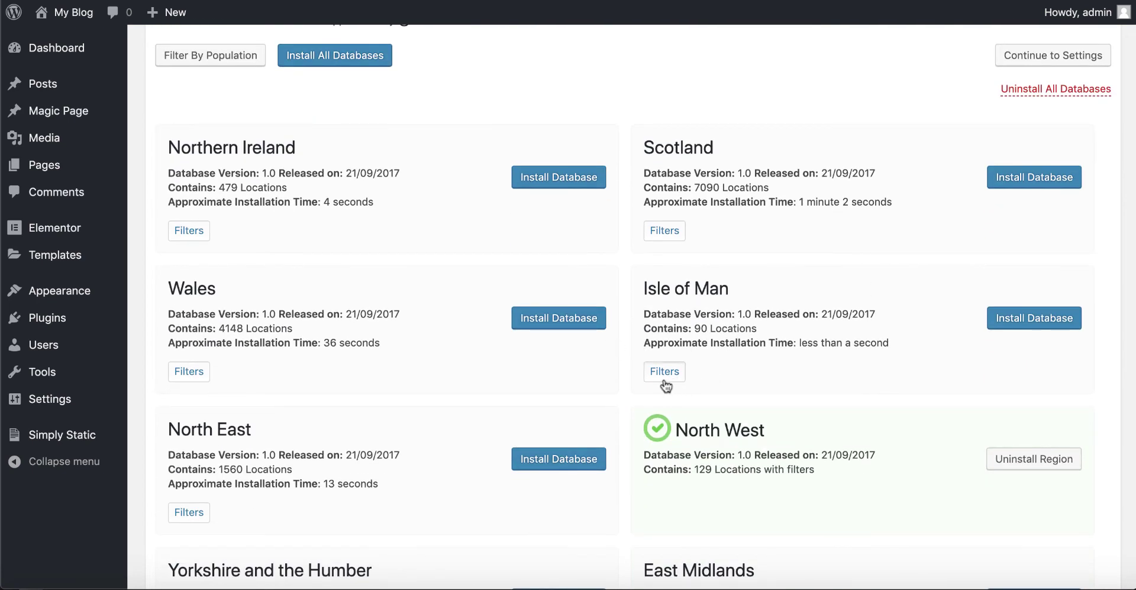
left_click(1011, 320)
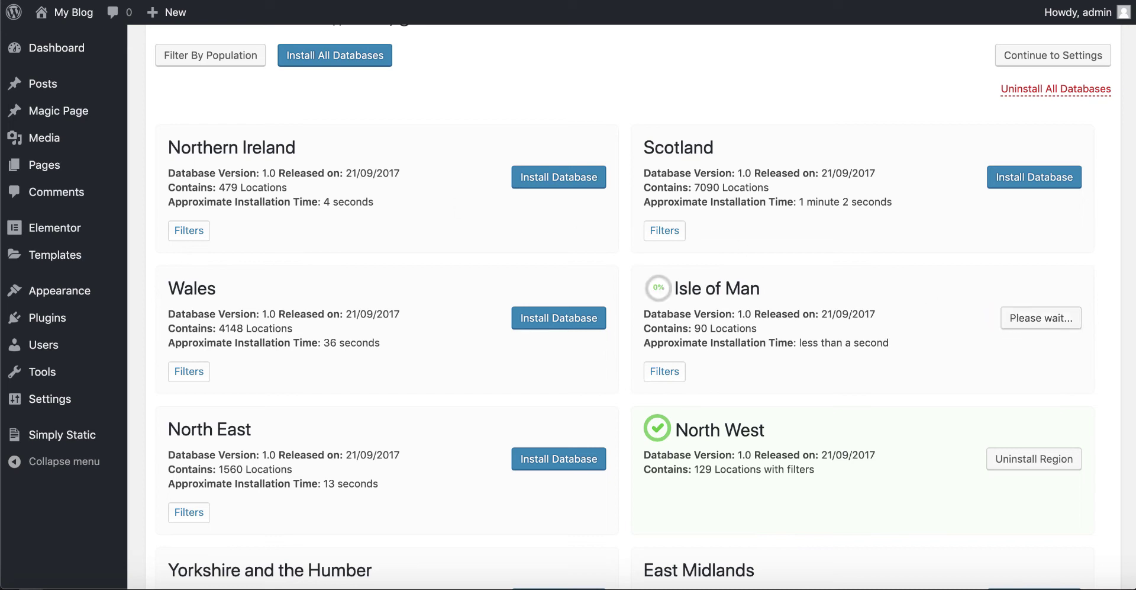
- Search the web for "city in the isle of man" in a new browser tab
key("ctrl+t")
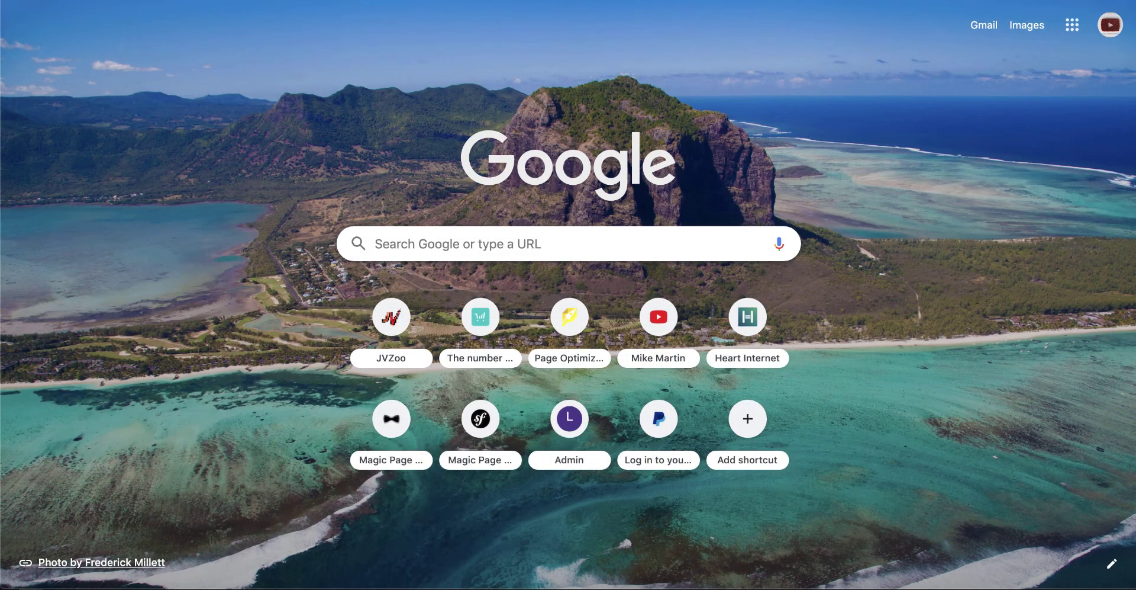
type("city in the")
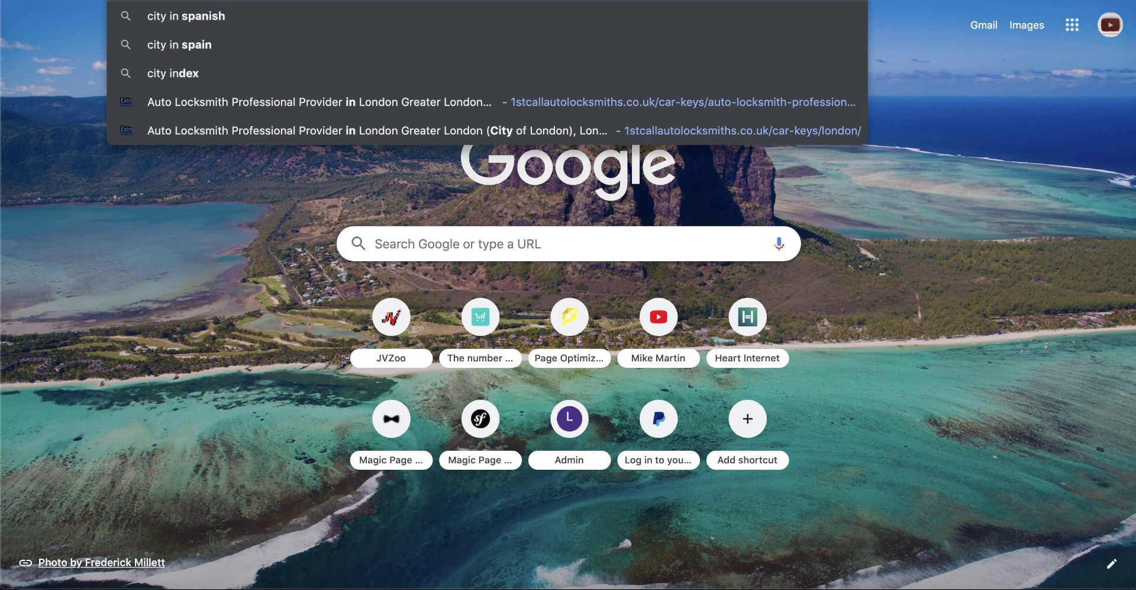
type(" isle of man")
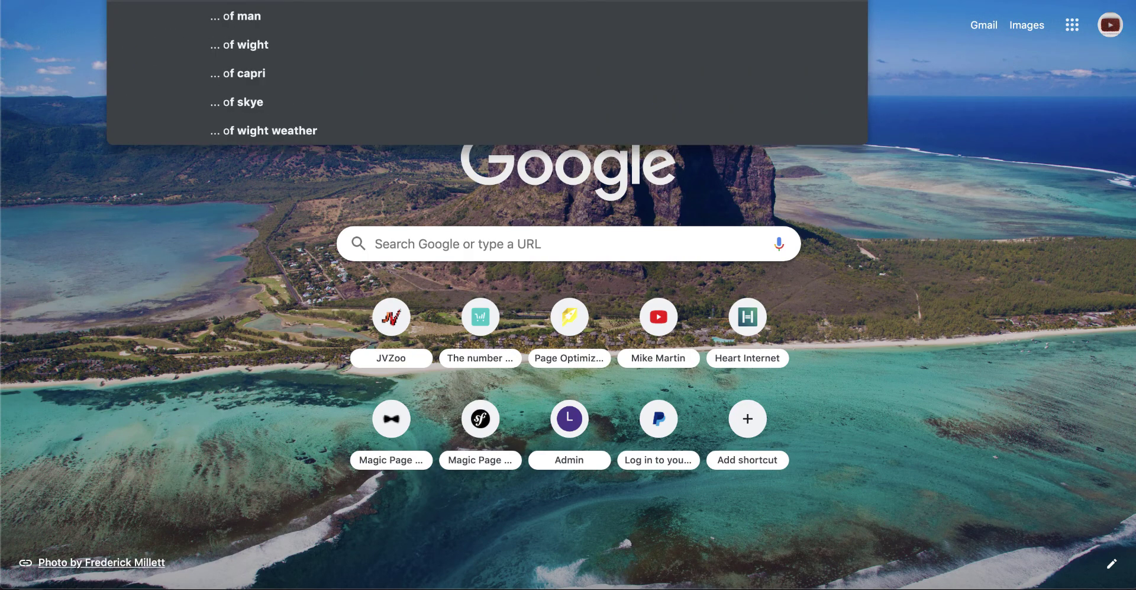
key("Return")
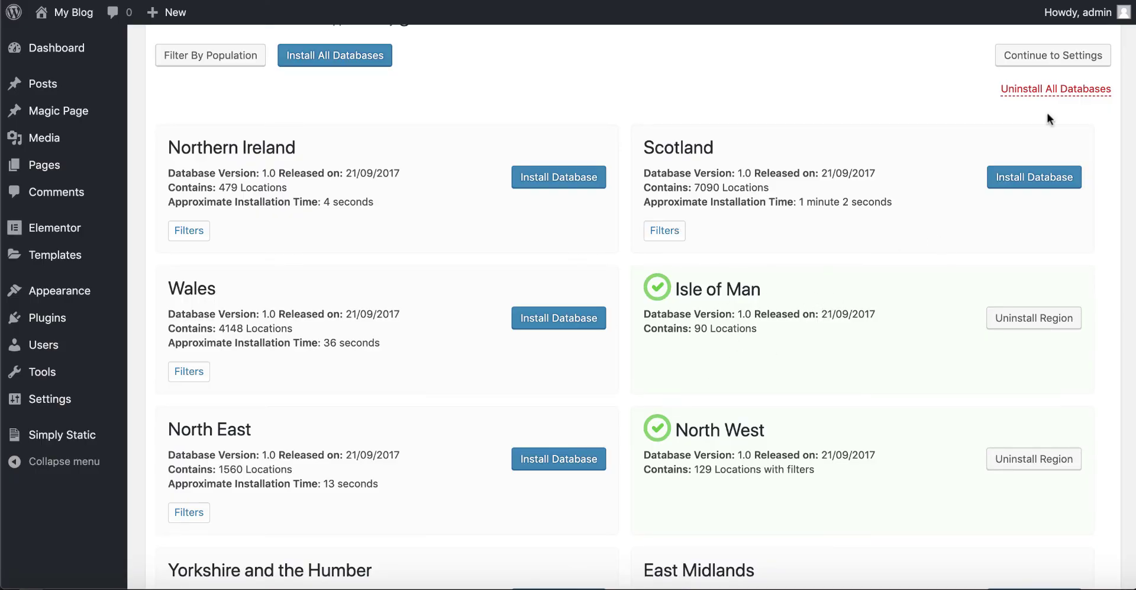
- Open the [location] Magic Page for editing and replace the Stockport location with Douglas, IM1 1, Isle of Man
left_click(1030, 53)
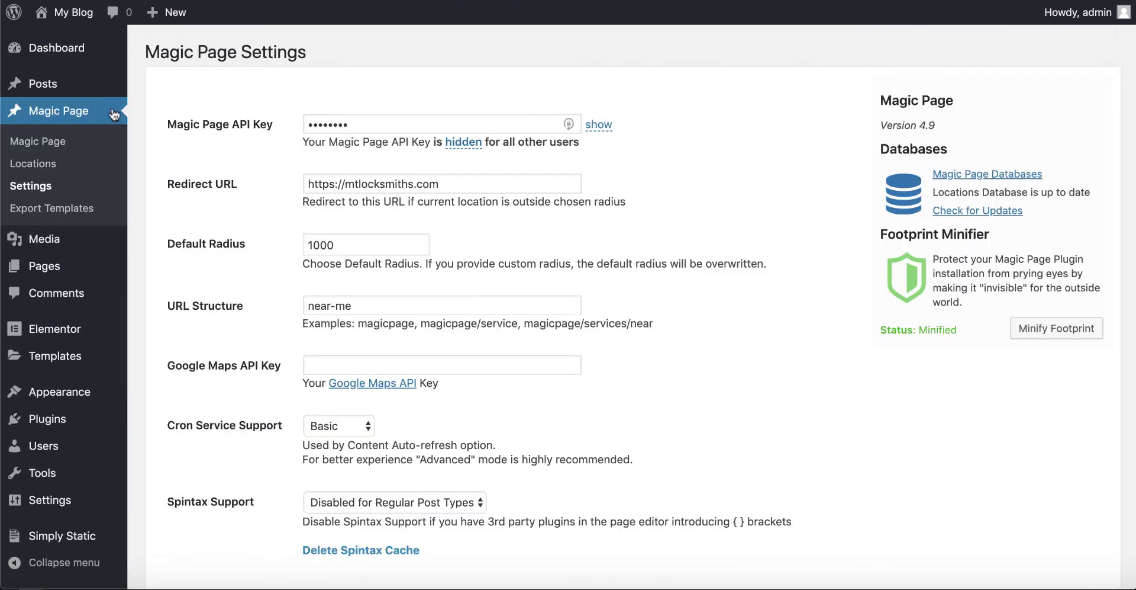
left_click(52, 143)
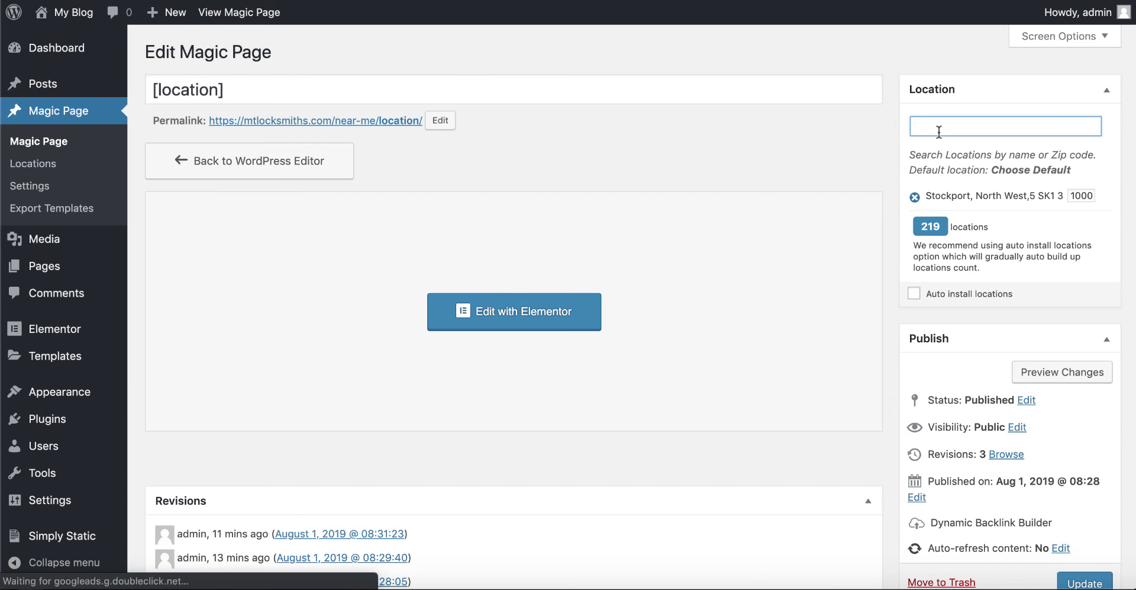
type("dougl")
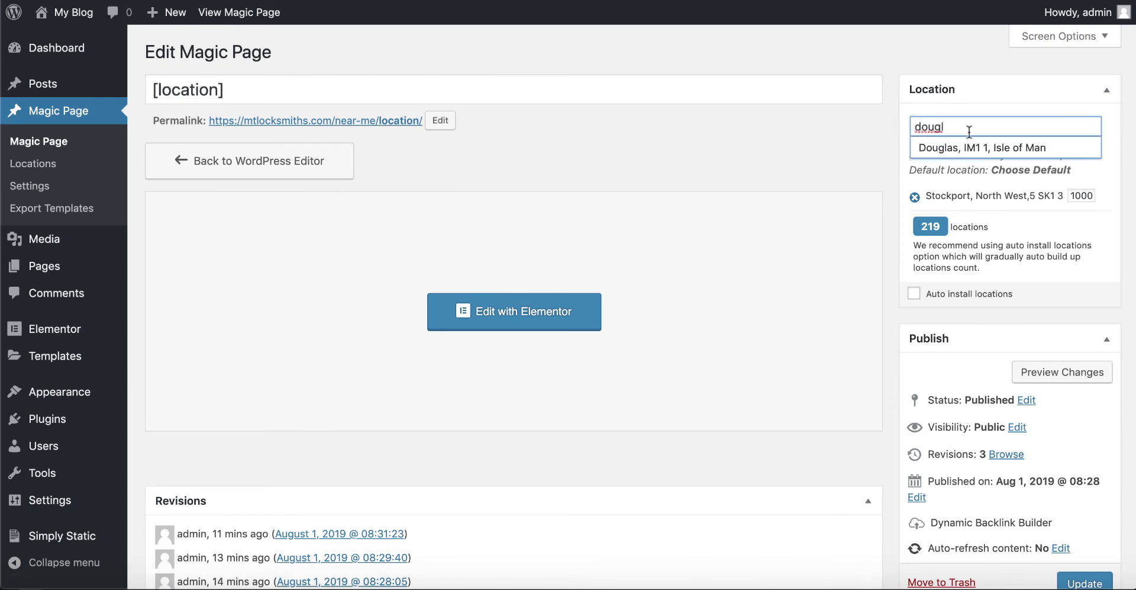
left_click(967, 149)
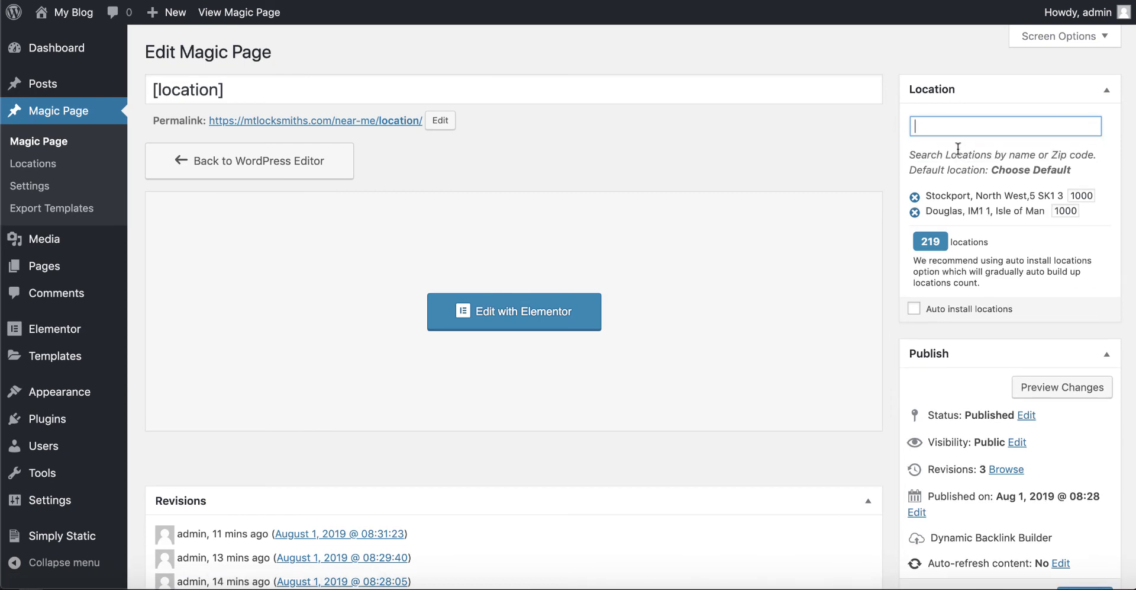
left_click(915, 196)
scroll(1054, 293, "down", 1)
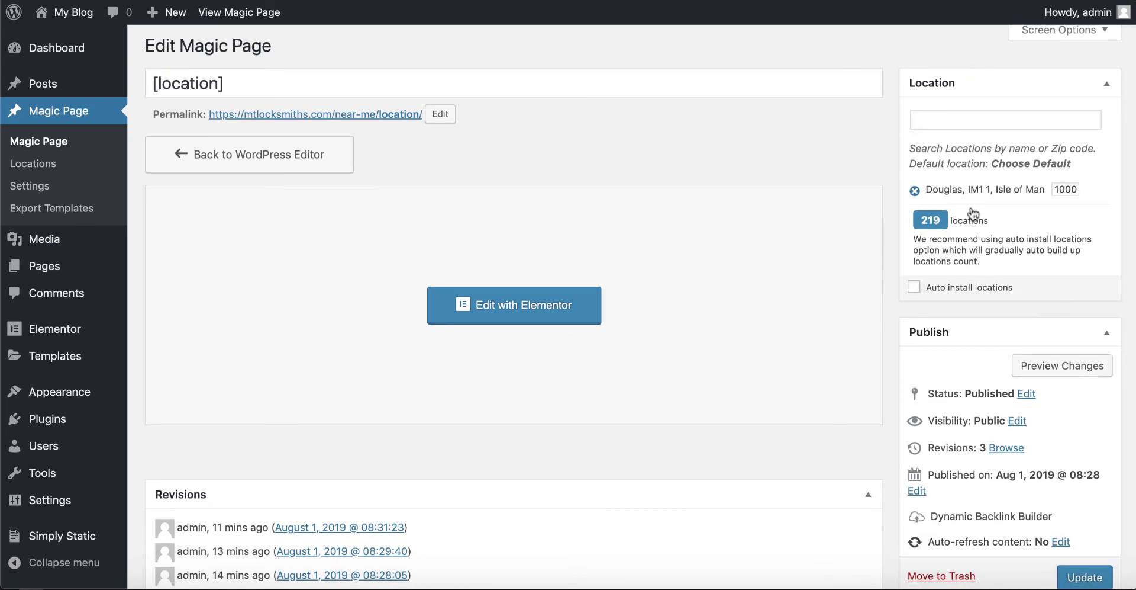
- Set the radius of the Douglas location to 30 and update the Magic Page
double_click(1067, 186)
key("BackSpace")
type("30")
scroll(1036, 252, "down", 5)
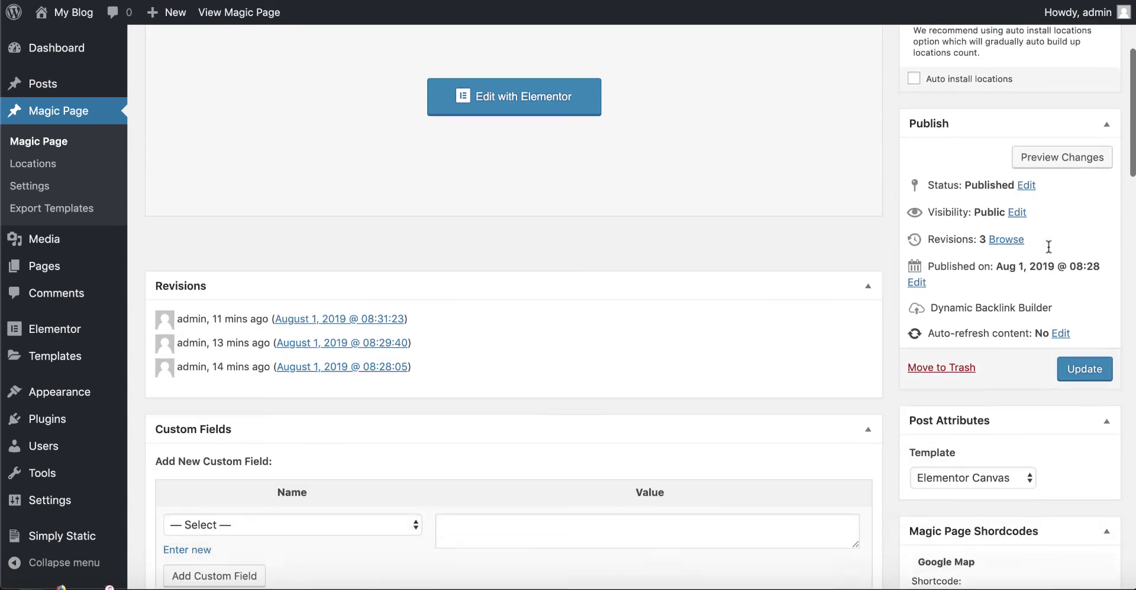
left_click(1088, 304)
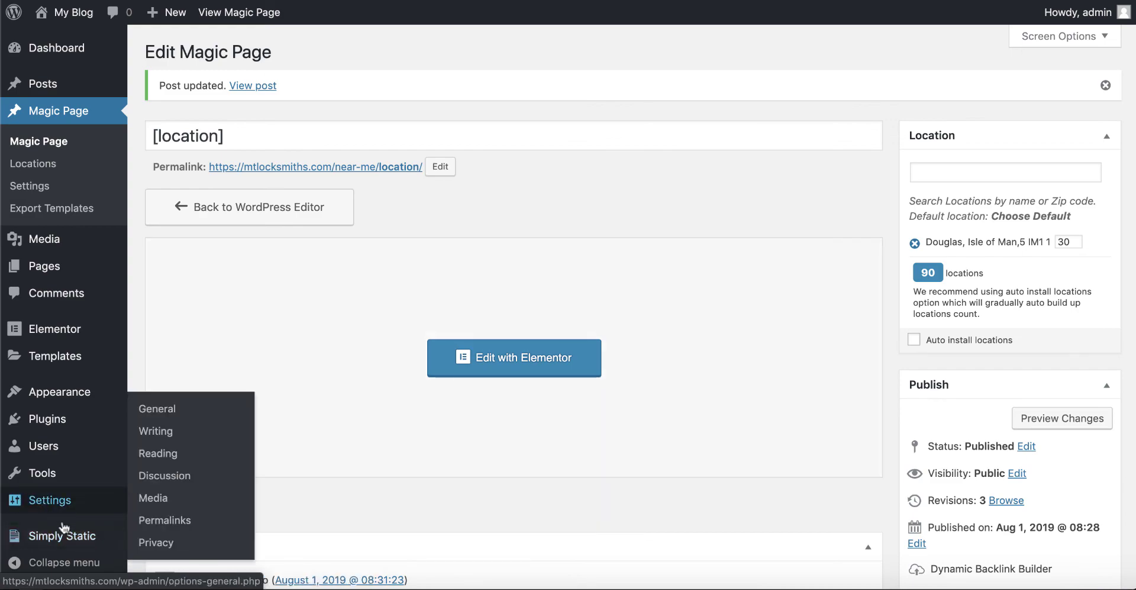
- View the site's Douglas fitness classes page and follow its Spring Valley link to look over that location's page
mouse_move(112, 539)
scroll(586, 440, "down", 20)
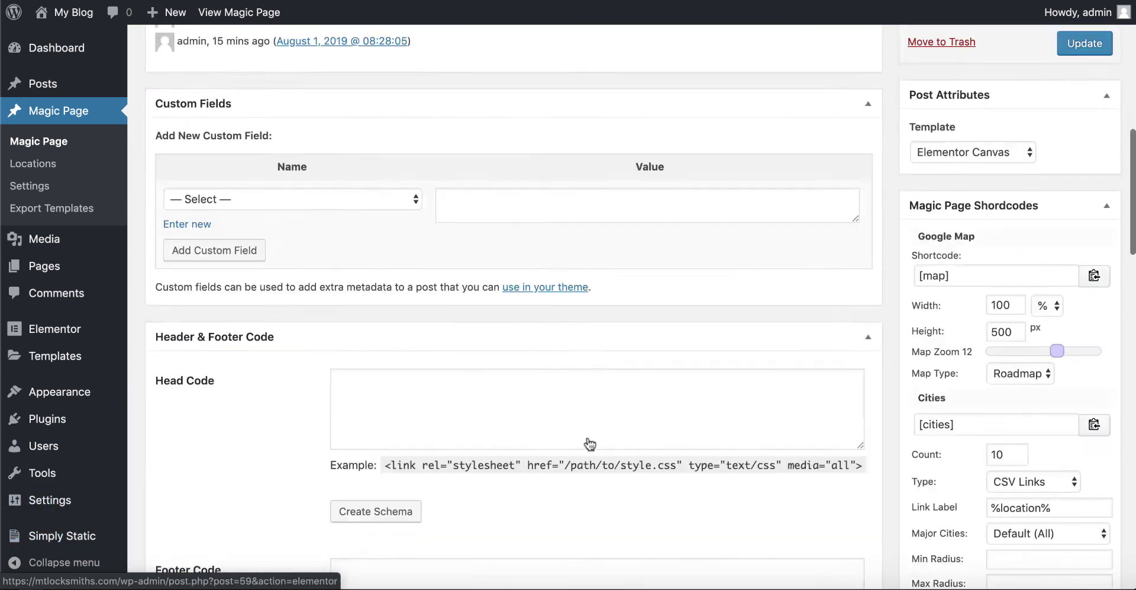
scroll(588, 444, "up", 20)
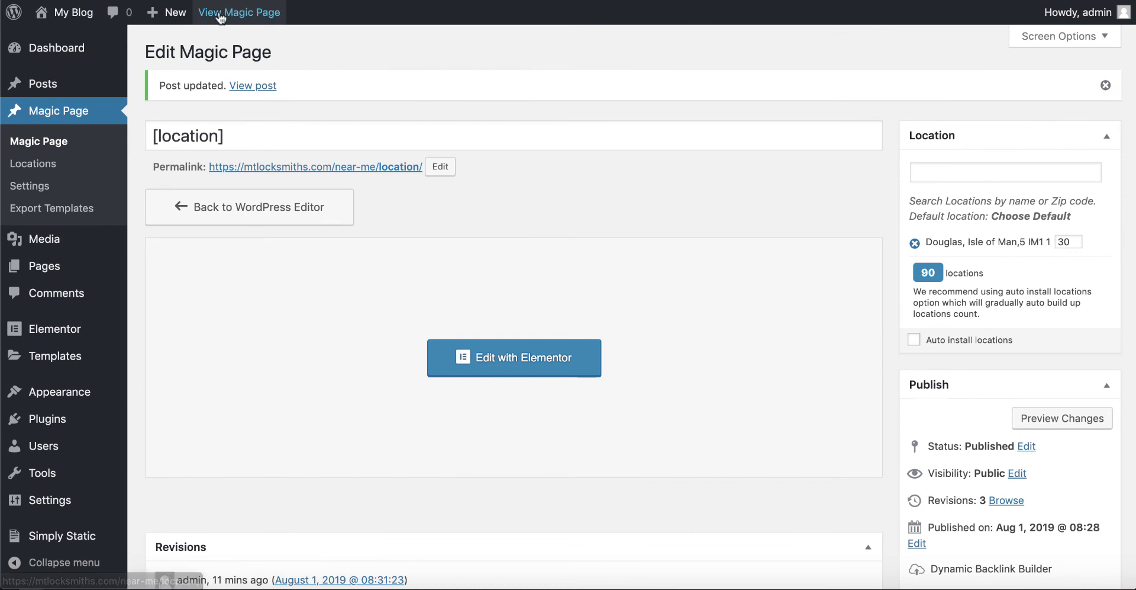
left_click(63, 22)
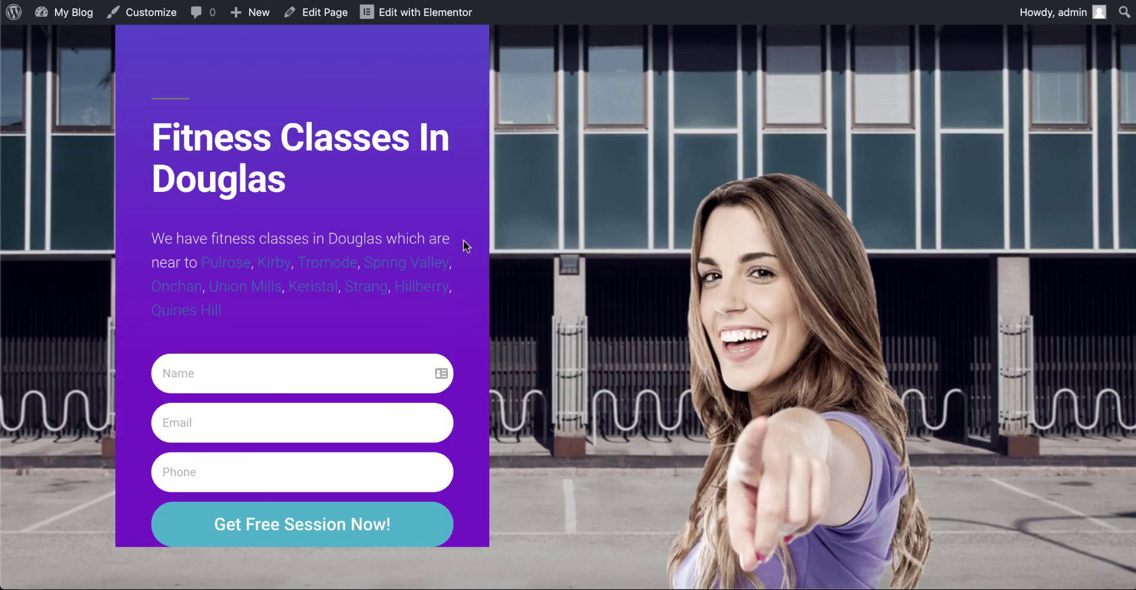
scroll(468, 260, "down", 1)
left_click(386, 215)
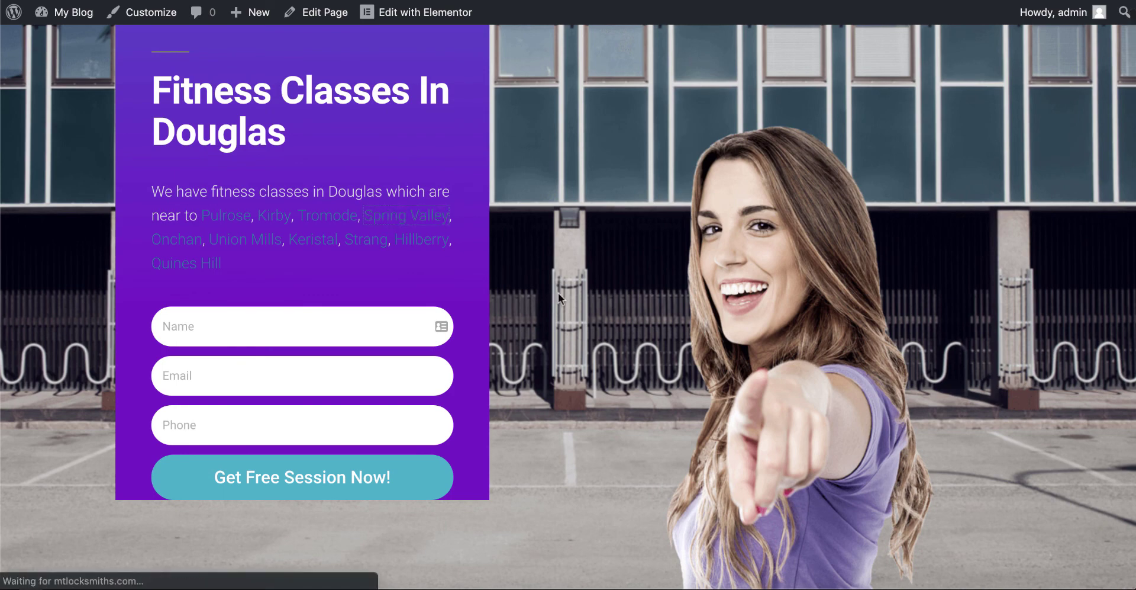
scroll(616, 385, "down", 8)
scroll(616, 385, "down", 20)
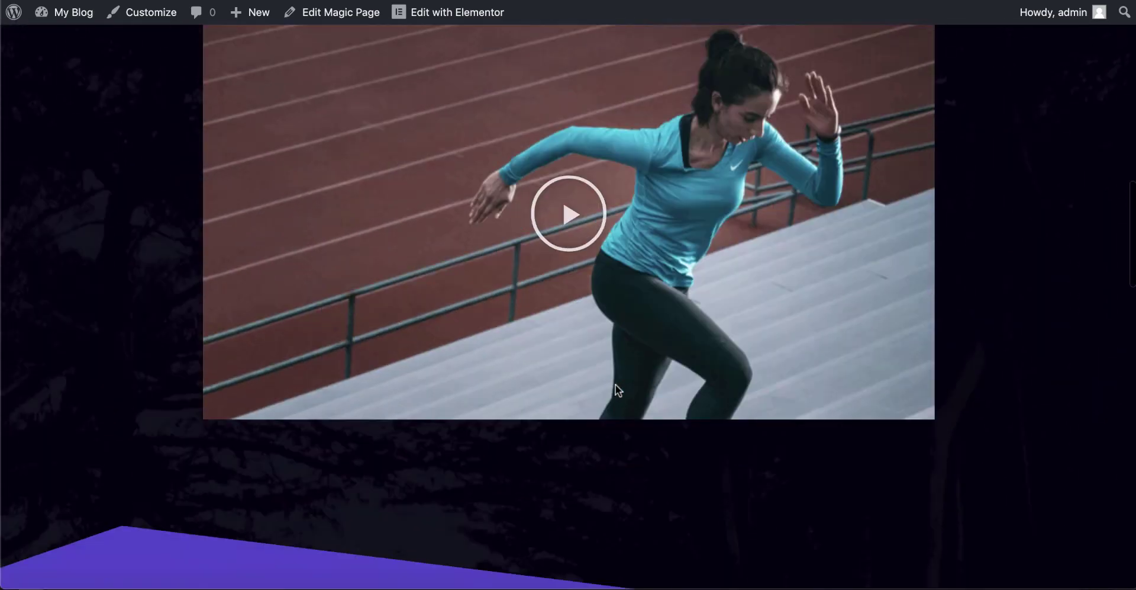
scroll(615, 385, "up", 20)
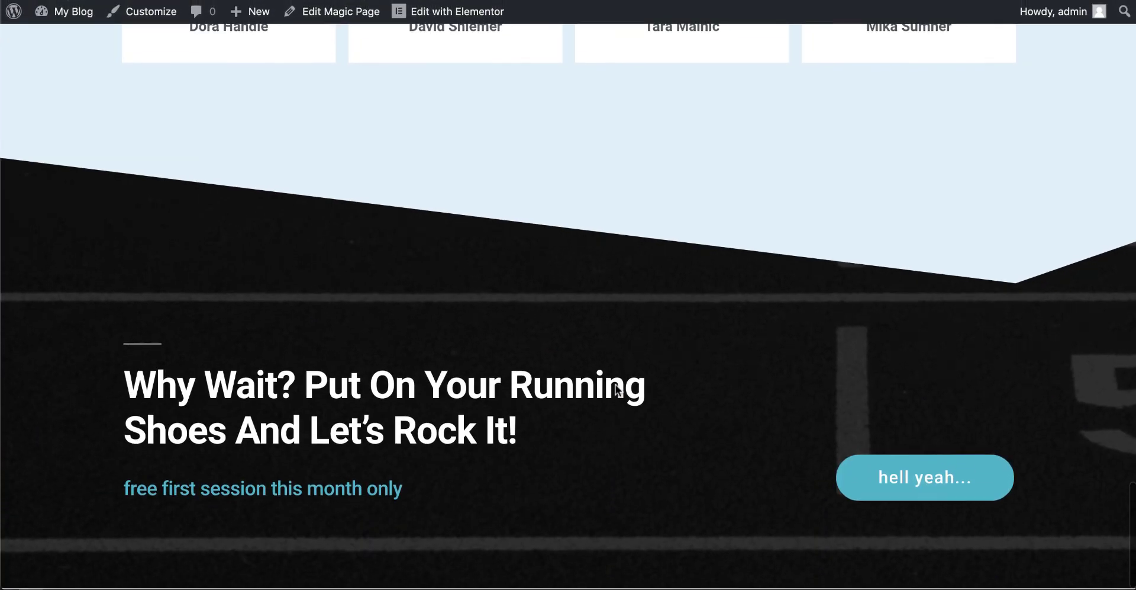